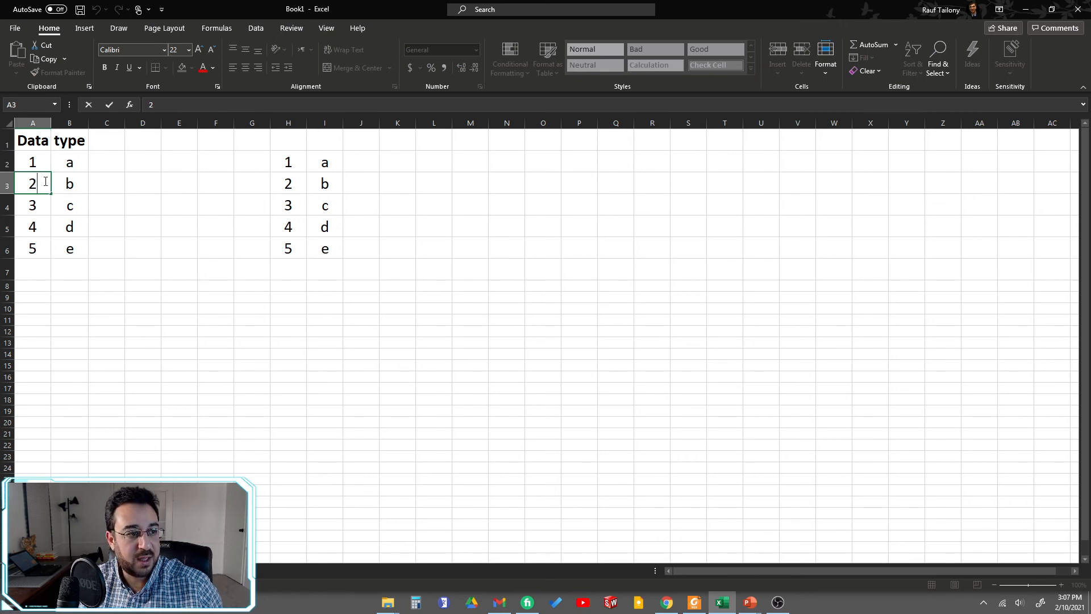
Step: Enter 222222 in cell A3 of the Data column
{"action": "type", "text": "222"}
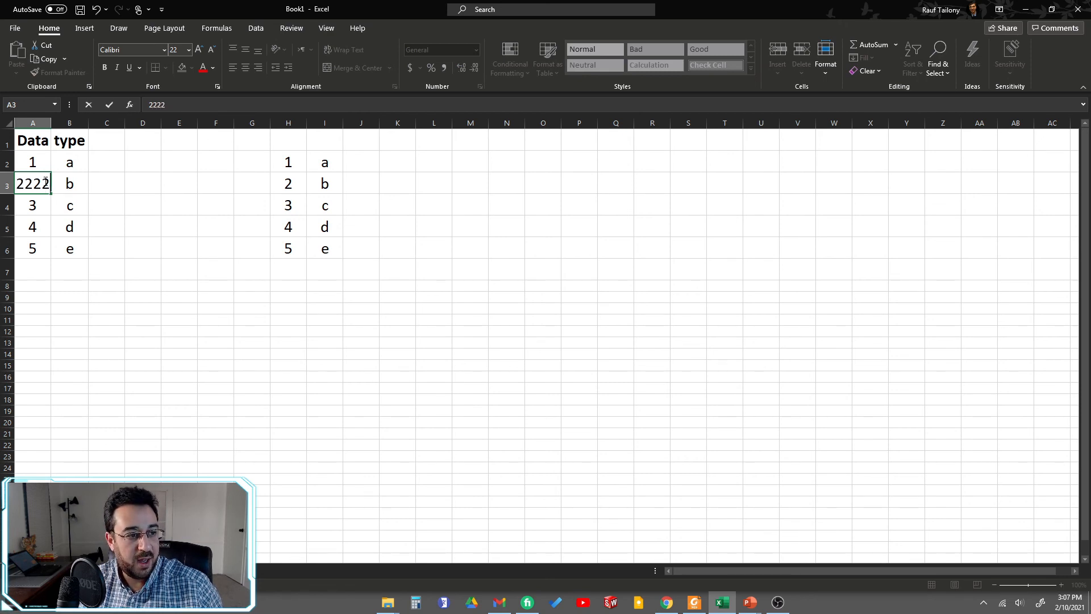
{"action": "type", "text": "2"}
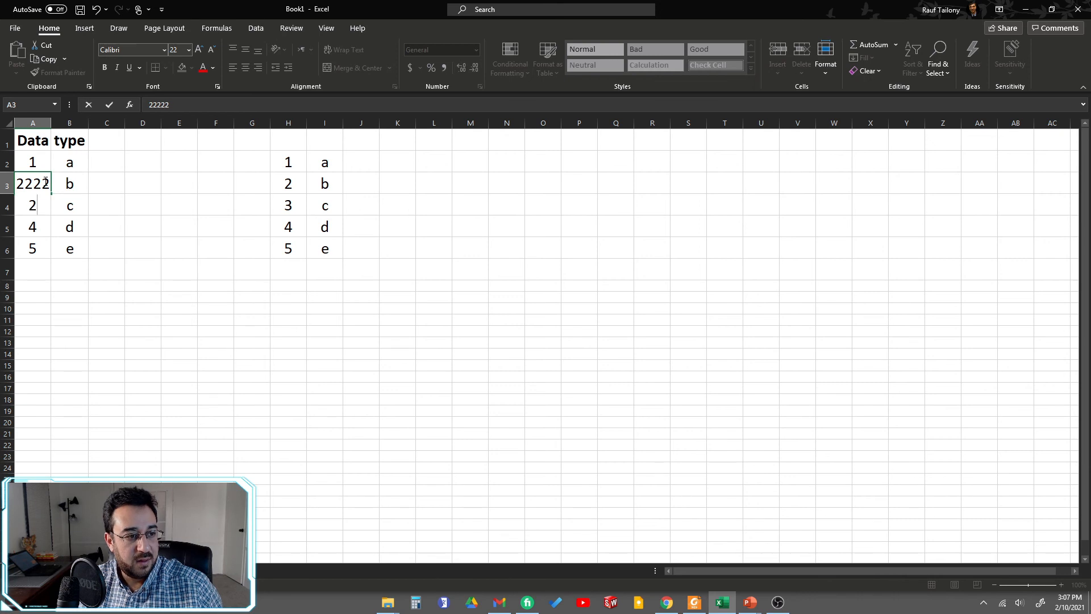
{"action": "type", "text": "2"}
{"action": "left_click", "coordinate": [141, 295]}
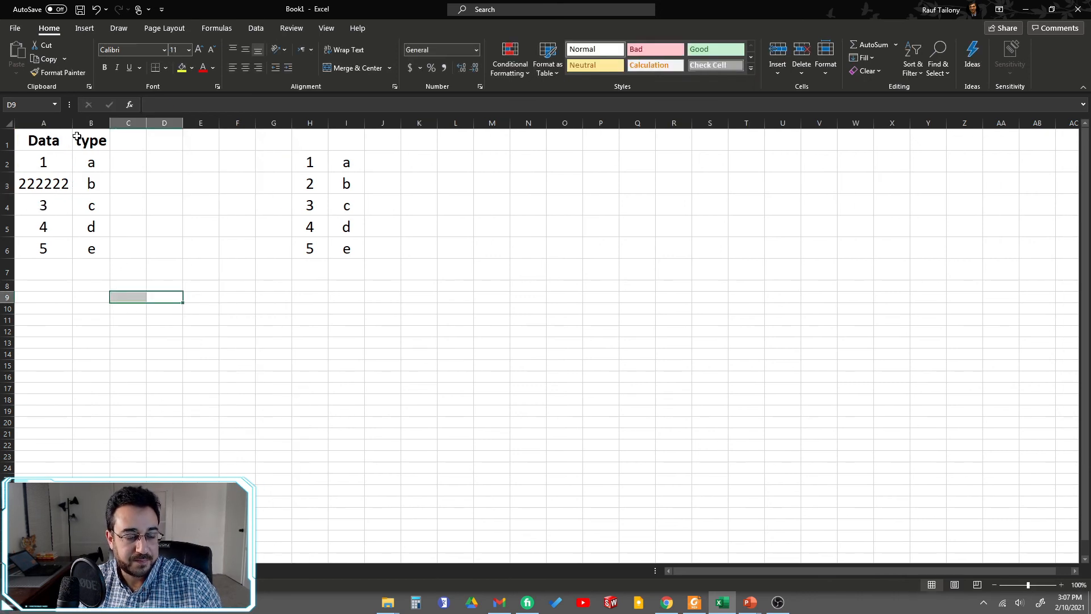
Step: Narrow column A so that the number in cell A3 no longer fits
{"action": "left_click_drag", "start_coordinate": [75, 124], "coordinate": [55, 124]}
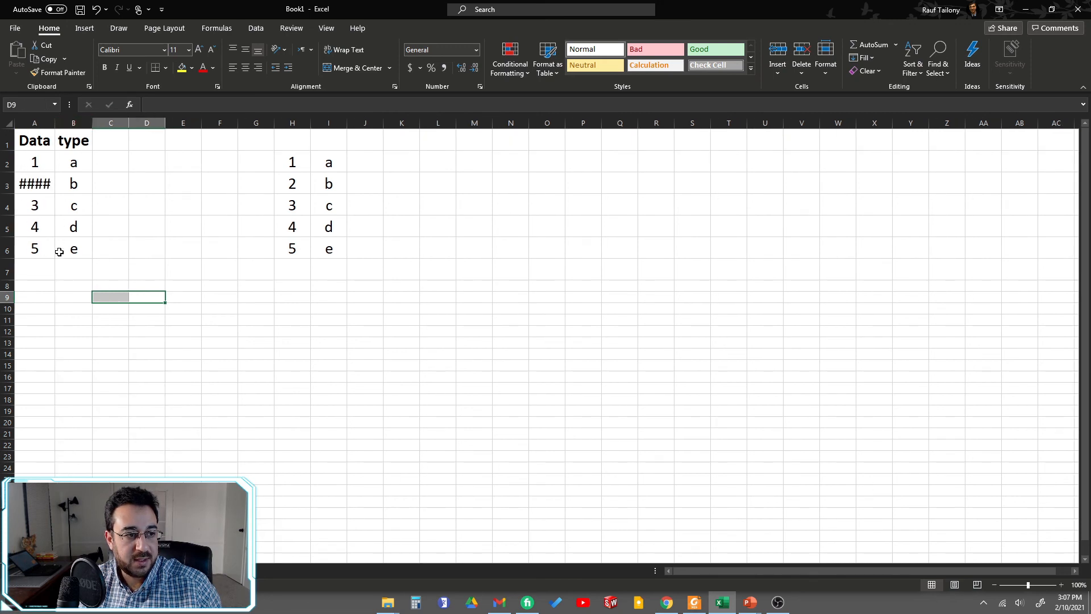
{"action": "left_click", "coordinate": [41, 180]}
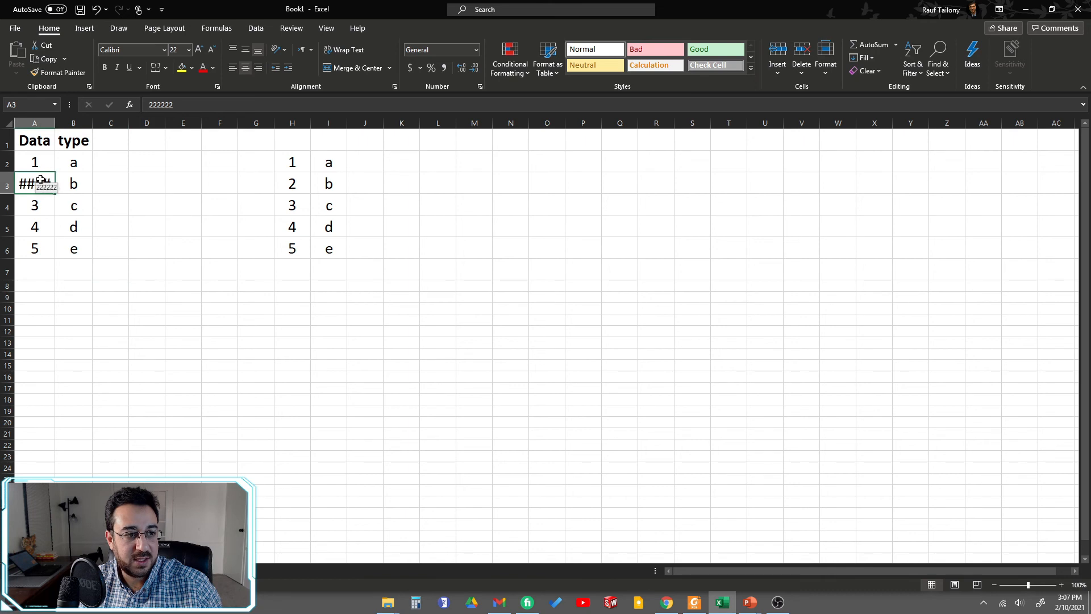
{"action": "left_click", "coordinate": [37, 205]}
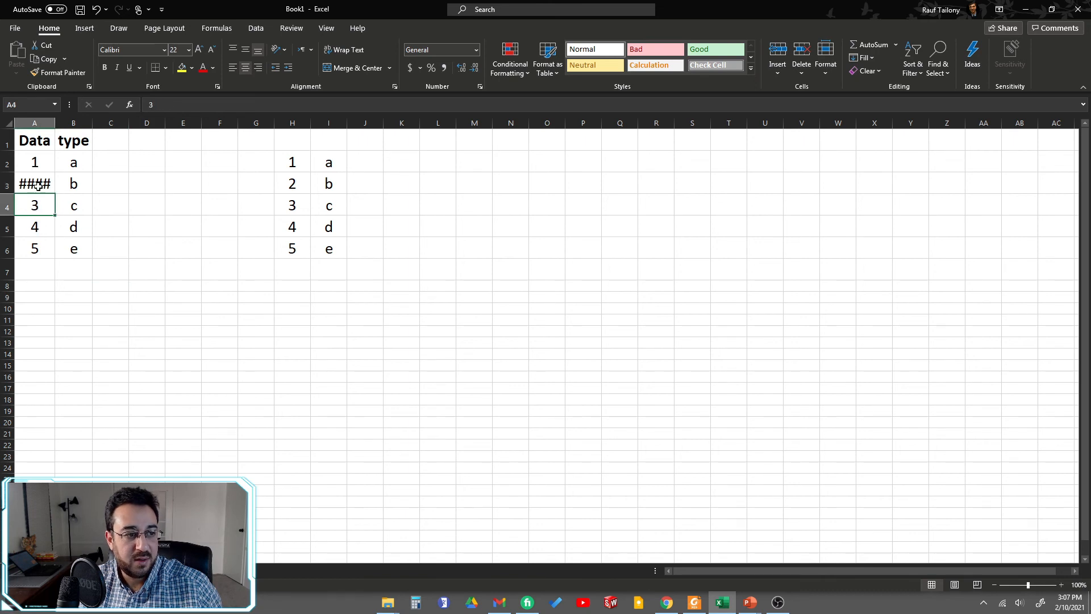
{"action": "left_click", "coordinate": [37, 184]}
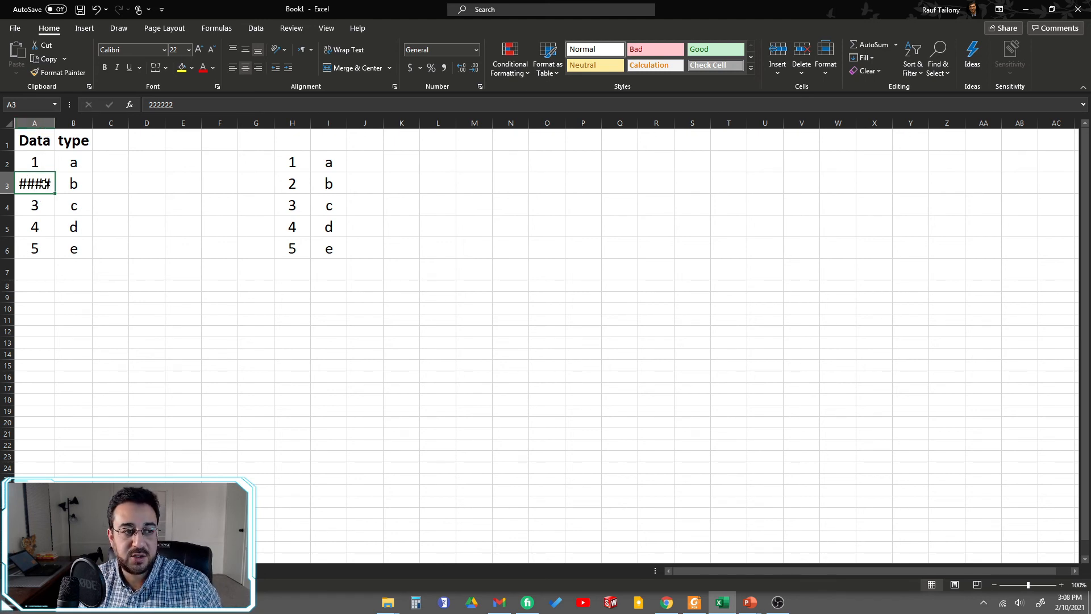
Step: Replace the content of cell B4 in the type column with cccccc
{"action": "left_click", "coordinate": [73, 182]}
{"action": "left_click", "coordinate": [74, 207]}
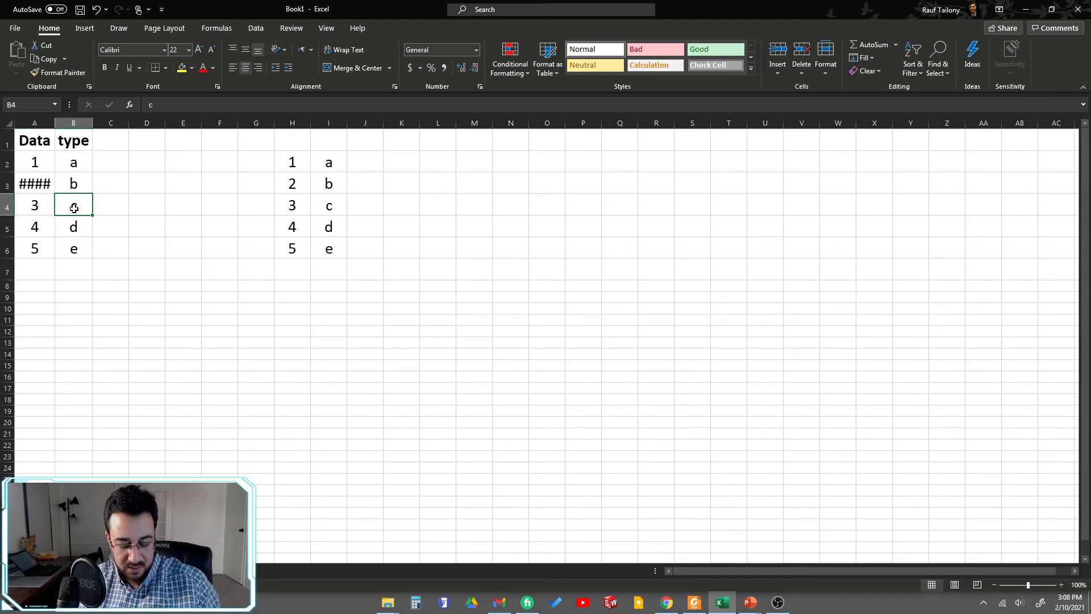
{"action": "type", "text": "cccccc"}
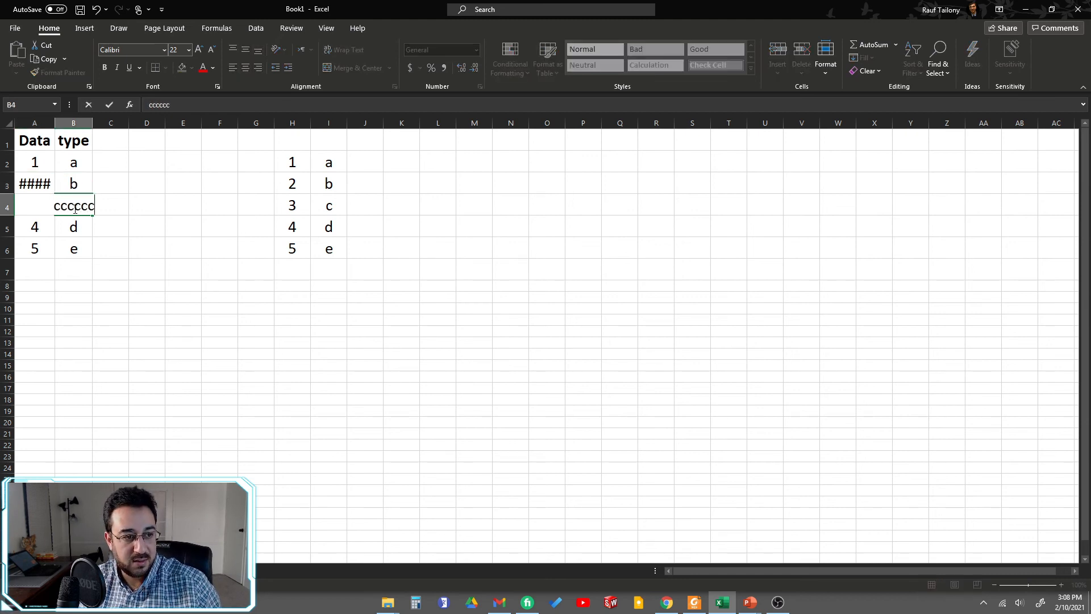
{"action": "left_click", "coordinate": [134, 311]}
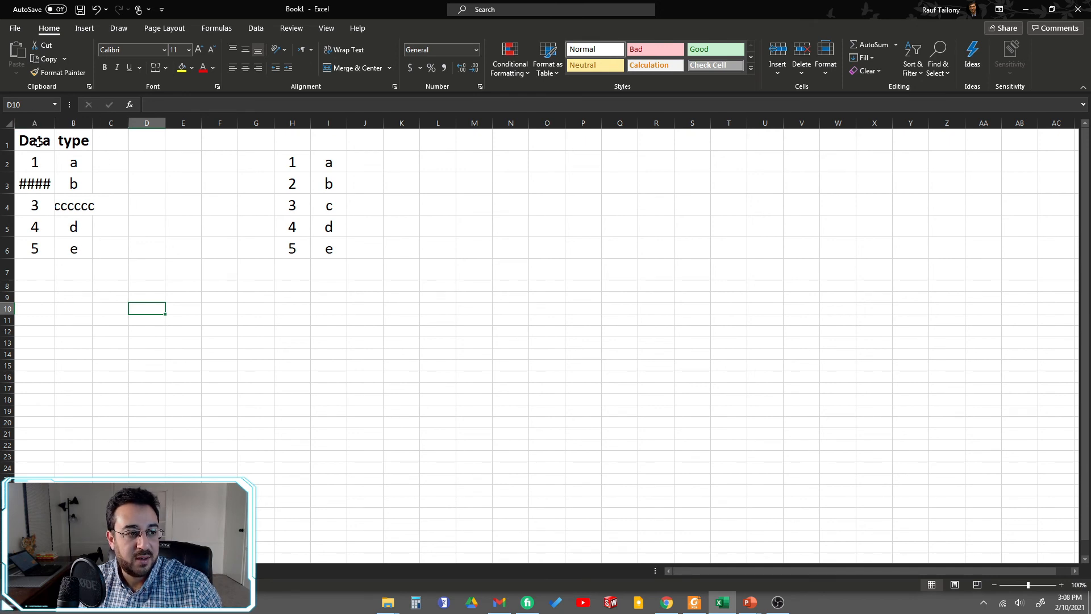
Step: Select the Data cells A1:A6 and autofit the width of column A to its contents
{"action": "left_click_drag", "start_coordinate": [35, 141], "coordinate": [35, 250]}
{"action": "left_click", "coordinate": [41, 282]}
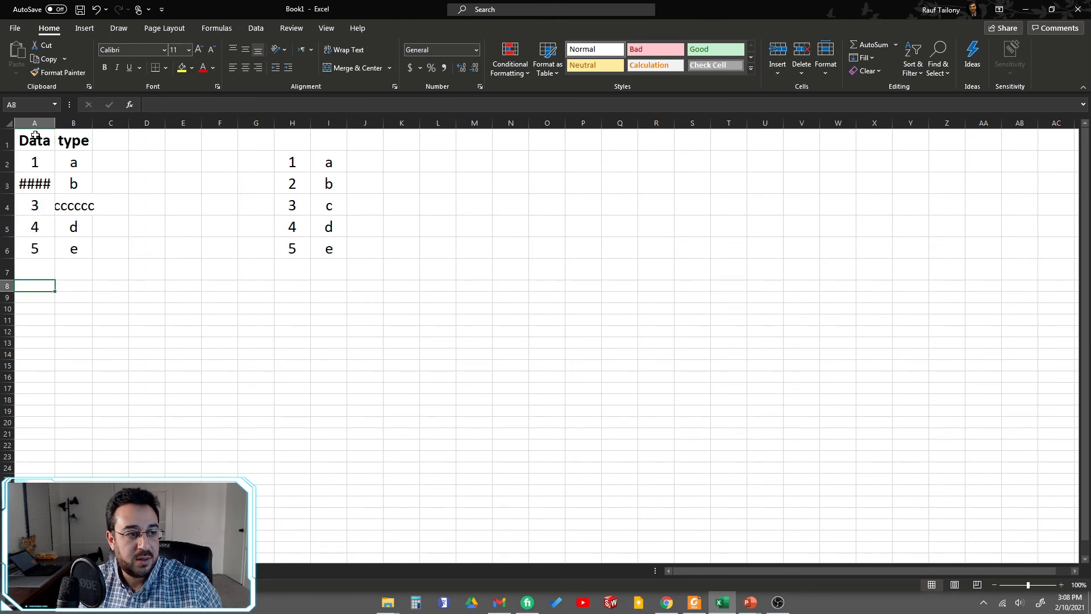
{"action": "left_click", "coordinate": [36, 147]}
{"action": "left_click_drag", "start_coordinate": [37, 148], "coordinate": [40, 244]}
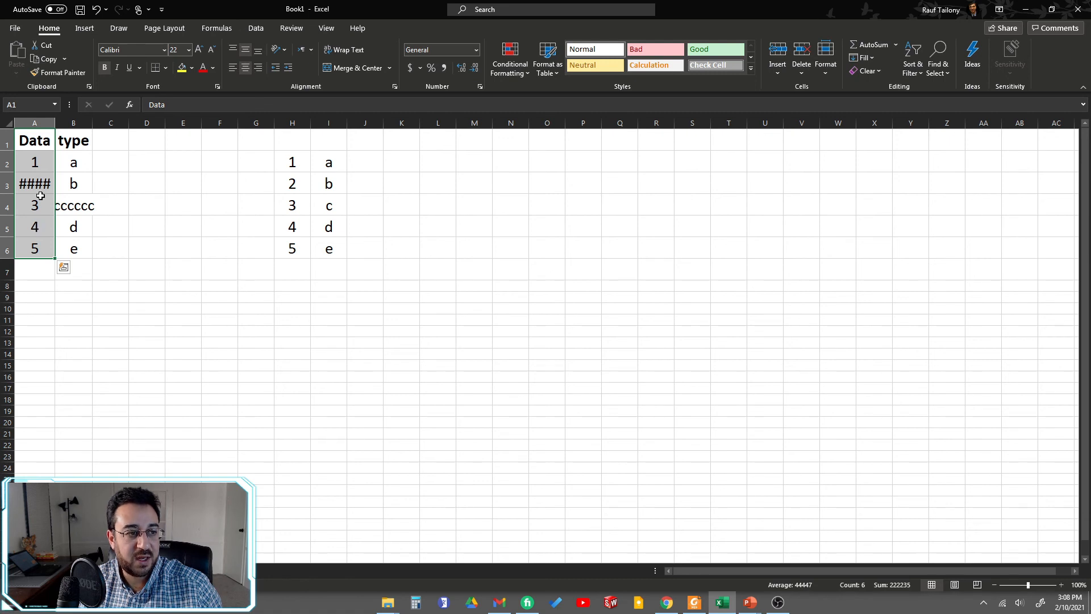
{"action": "left_click", "coordinate": [127, 342]}
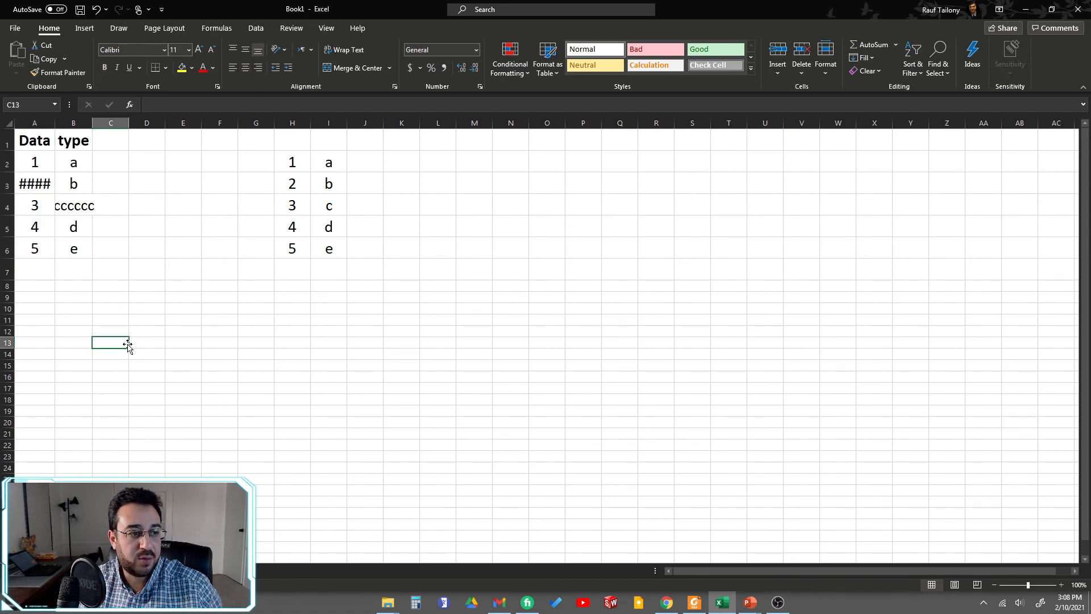
{"action": "left_click", "coordinate": [34, 138]}
{"action": "left_click_drag", "start_coordinate": [34, 138], "coordinate": [36, 249]}
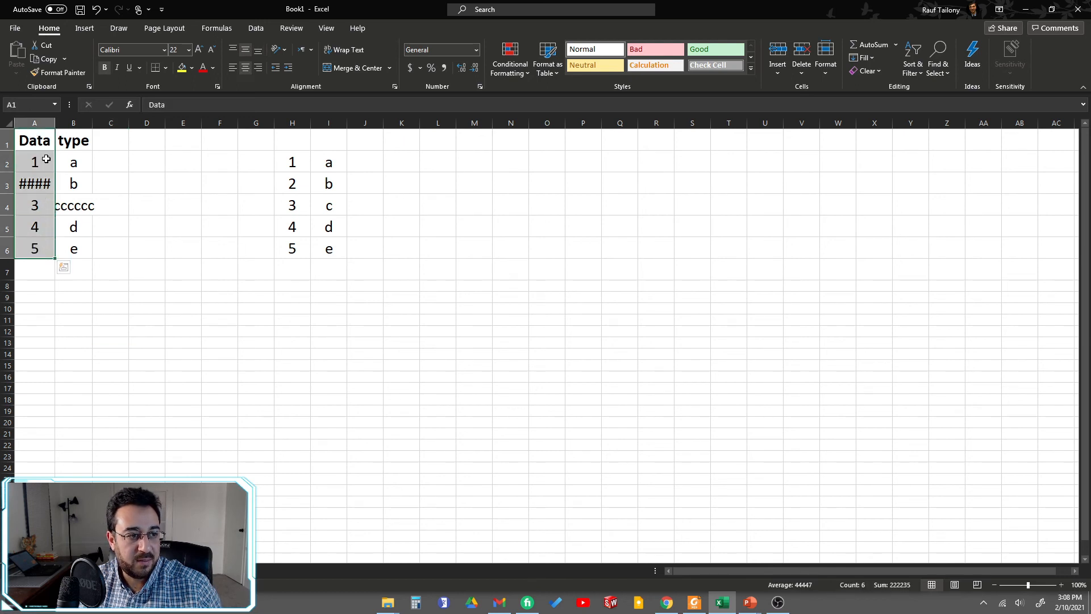
{"action": "double_click", "coordinate": [56, 122]}
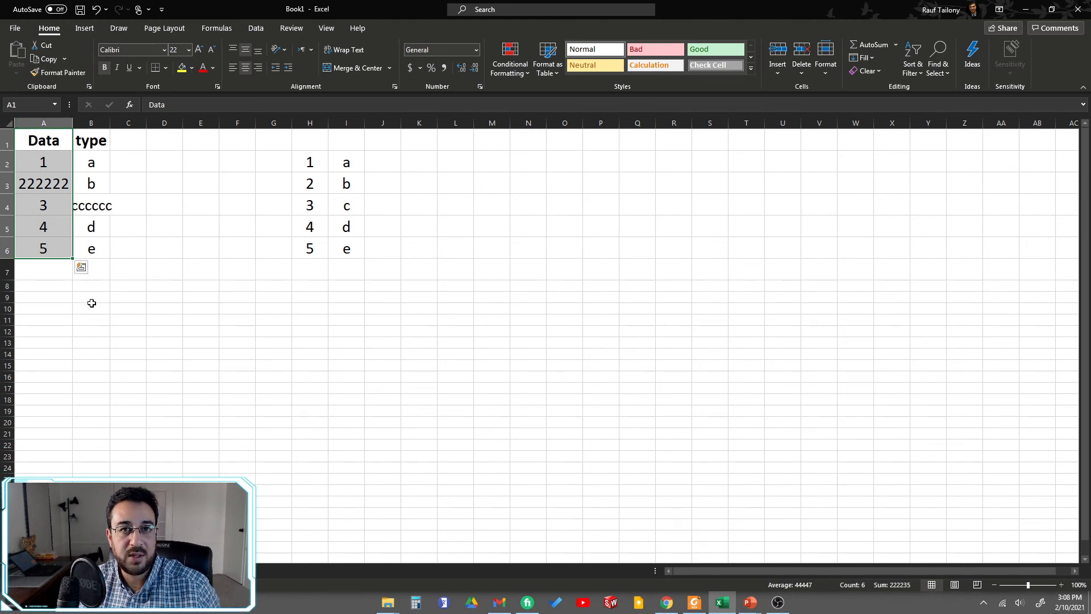
{"action": "left_click", "coordinate": [94, 339]}
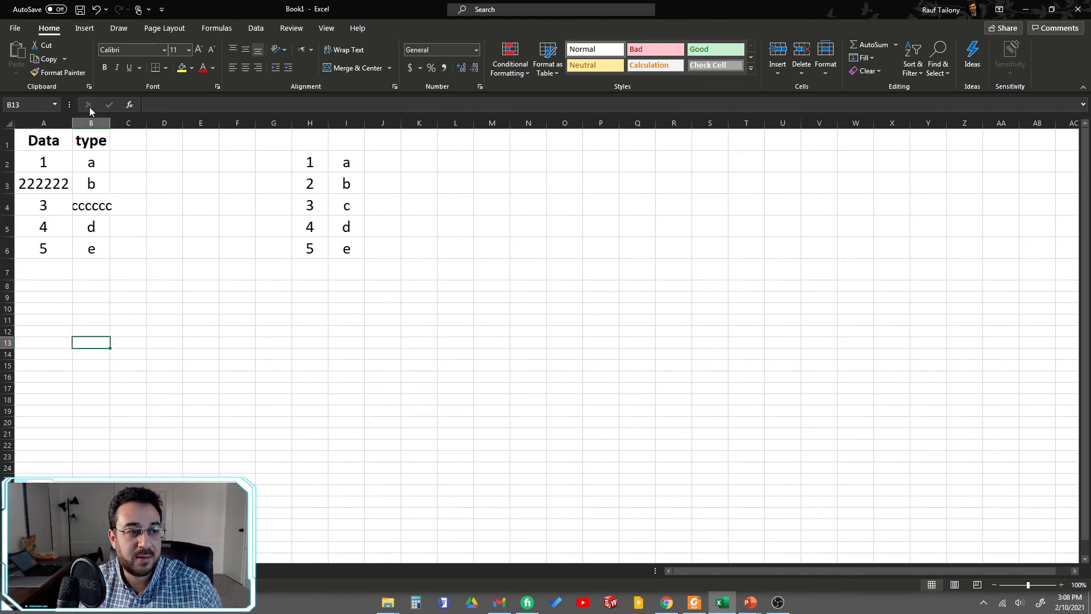
Step: Select the type cells B1:B6 and autofit the width of column B to its contents
{"action": "left_click_drag", "start_coordinate": [94, 142], "coordinate": [93, 249]}
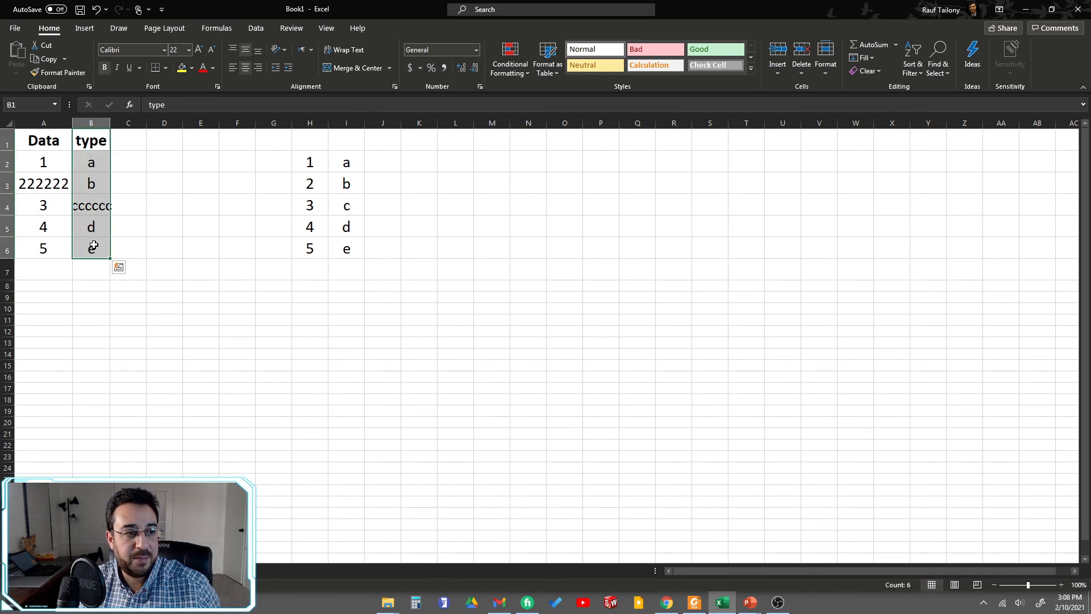
{"action": "double_click", "coordinate": [111, 124]}
{"action": "left_click", "coordinate": [140, 318]}
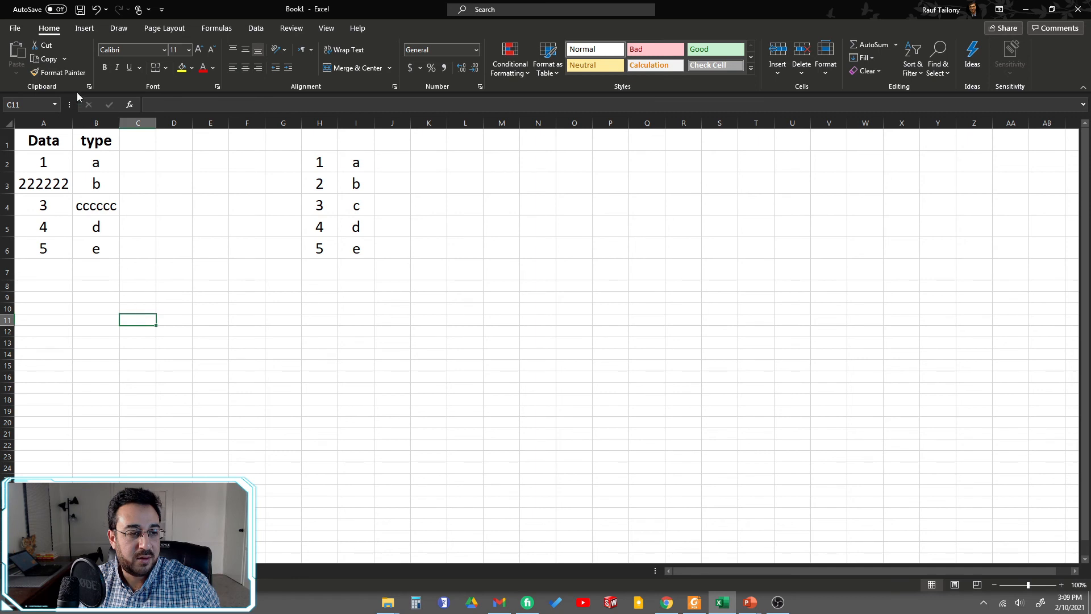
Step: Enter the text cccccccccccc in the empty cell C3 beside the data
{"action": "left_click_drag", "start_coordinate": [95, 252], "coordinate": [51, 164]}
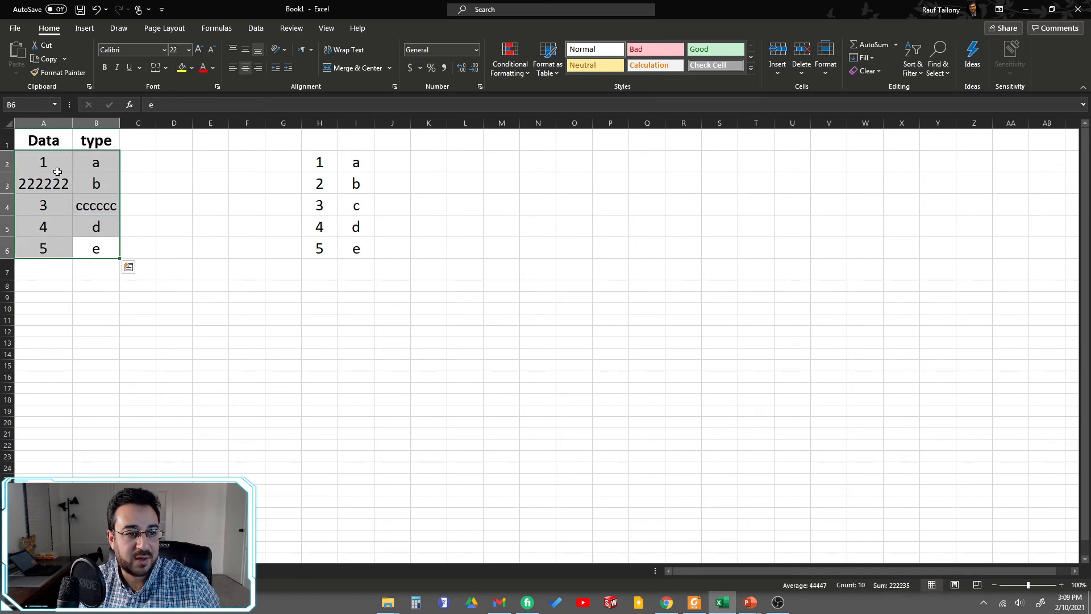
{"action": "left_click", "coordinate": [137, 180]}
{"action": "type", "text": "c"}
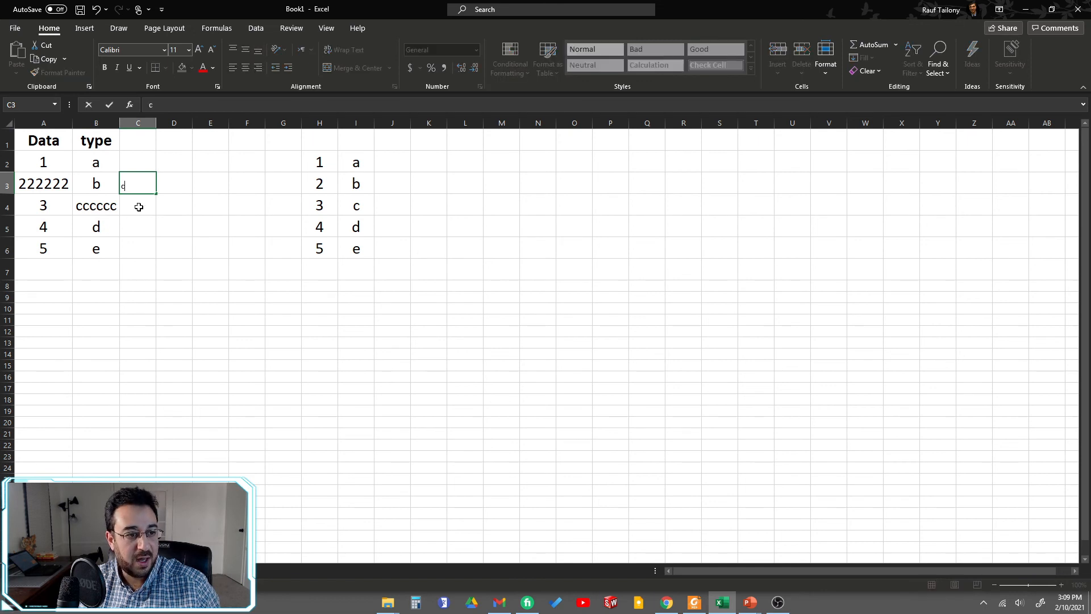
{"action": "type", "text": "ccccccccc"}
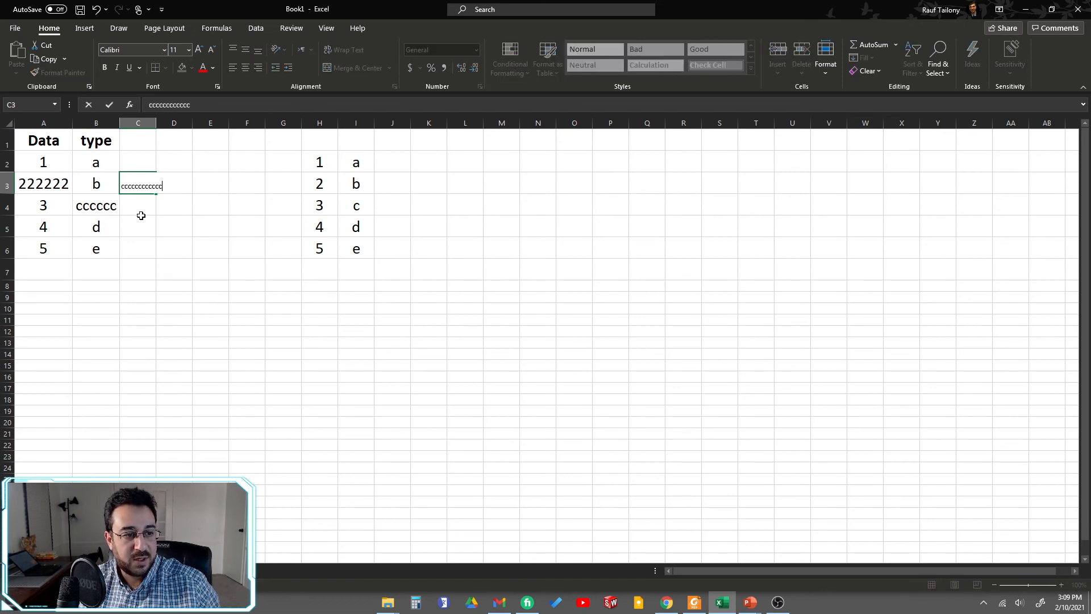
{"action": "left_click", "coordinate": [169, 286]}
Step: Try wrapping the text in cell C3 and undo the wrap
{"action": "left_click", "coordinate": [139, 192]}
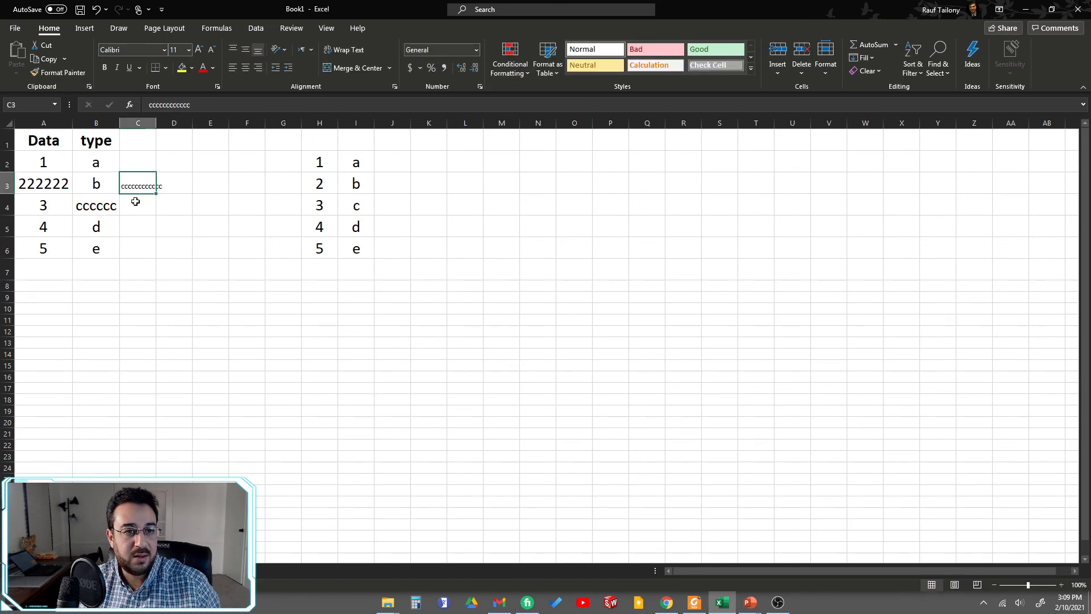
{"action": "left_click", "coordinate": [340, 51]}
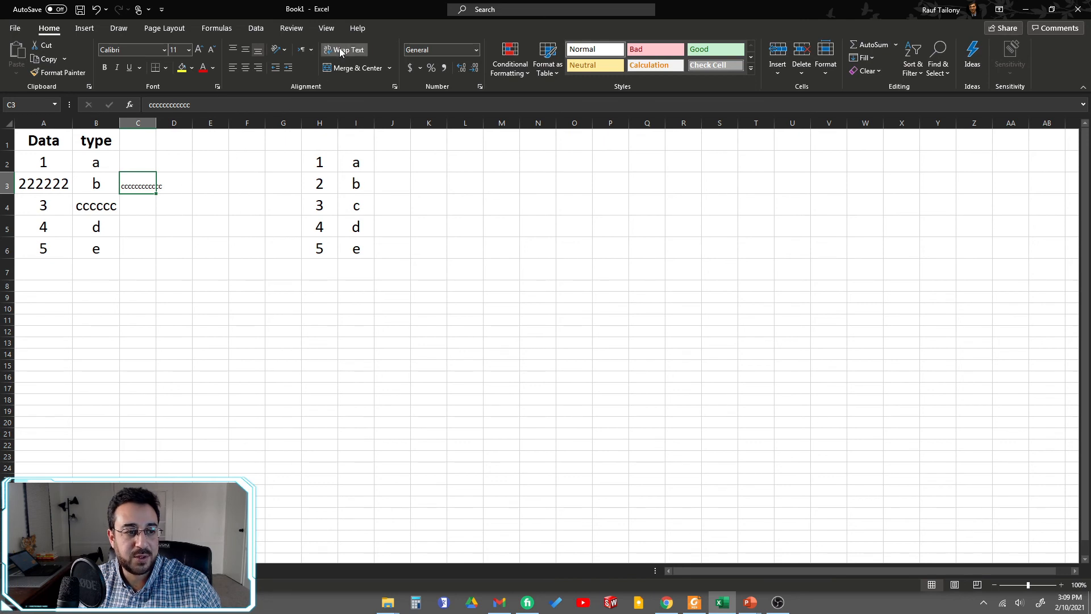
{"action": "left_click", "coordinate": [341, 50]}
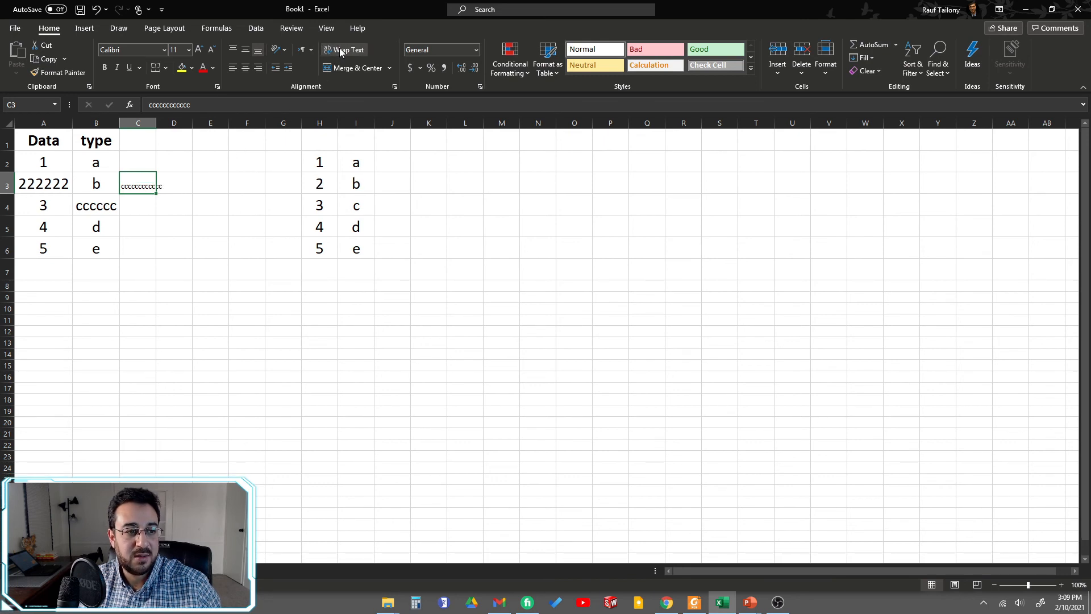
{"action": "left_click", "coordinate": [341, 51]}
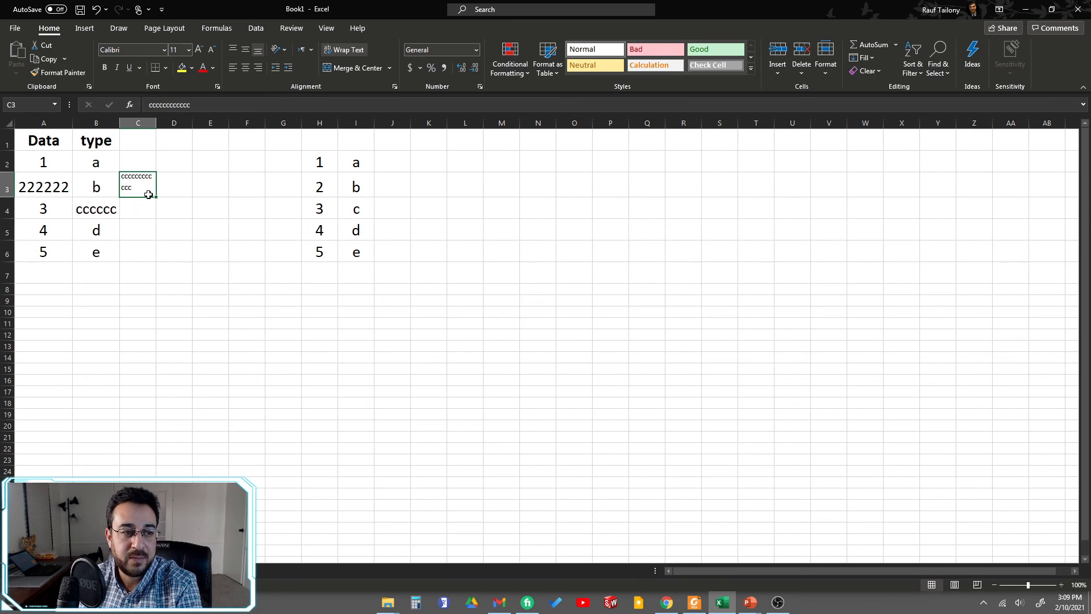
{"action": "left_click", "coordinate": [169, 186]}
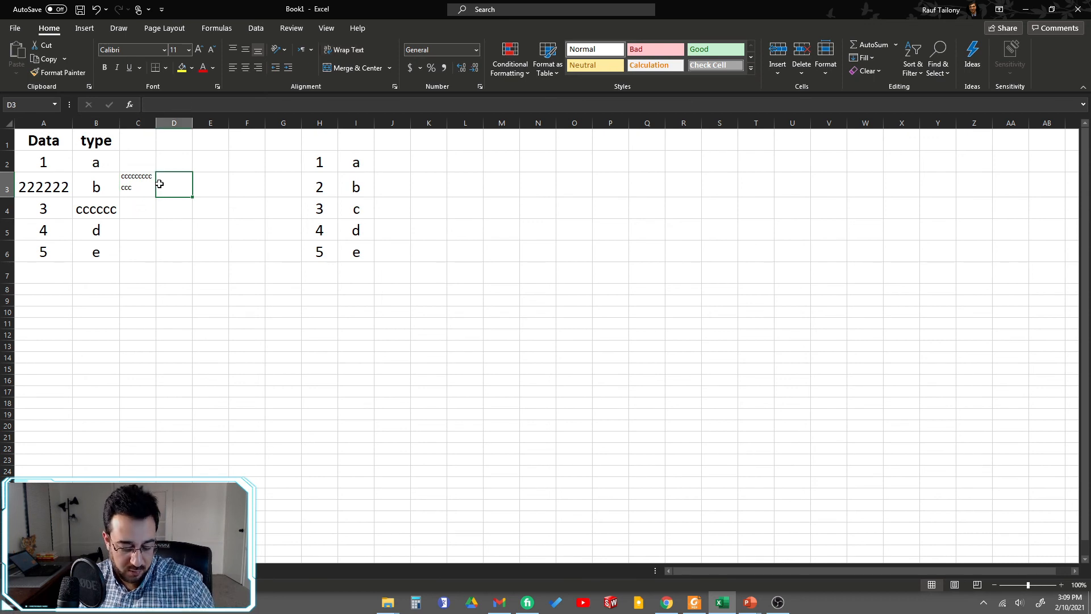
{"action": "key", "text": "ctrl+z"}
{"action": "left_click", "coordinate": [181, 226]}
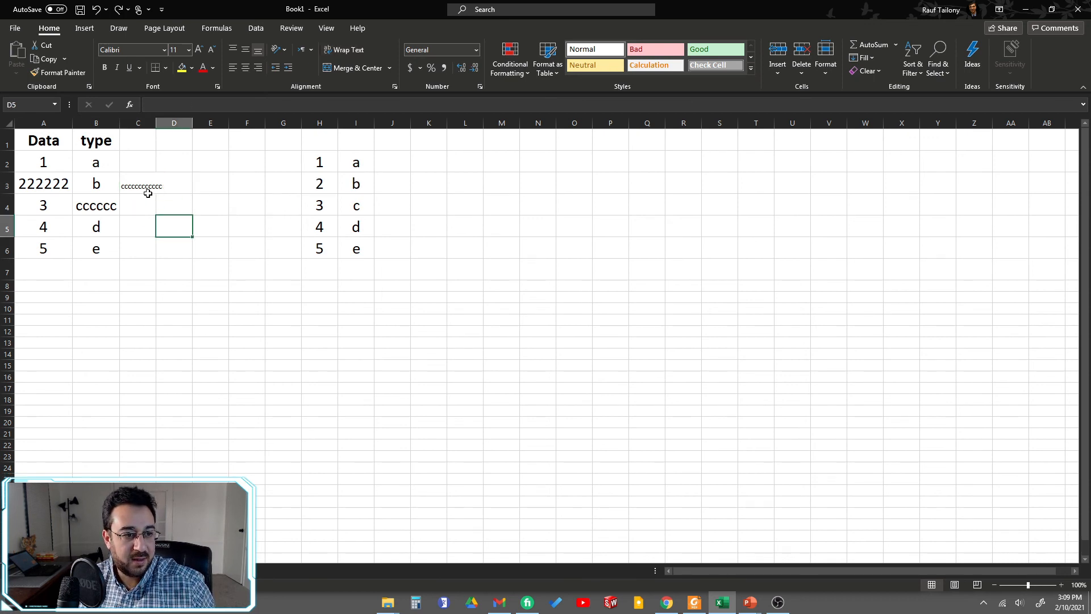
Step: Apply Wrap Text to the long text in cell C3
{"action": "left_click", "coordinate": [146, 187]}
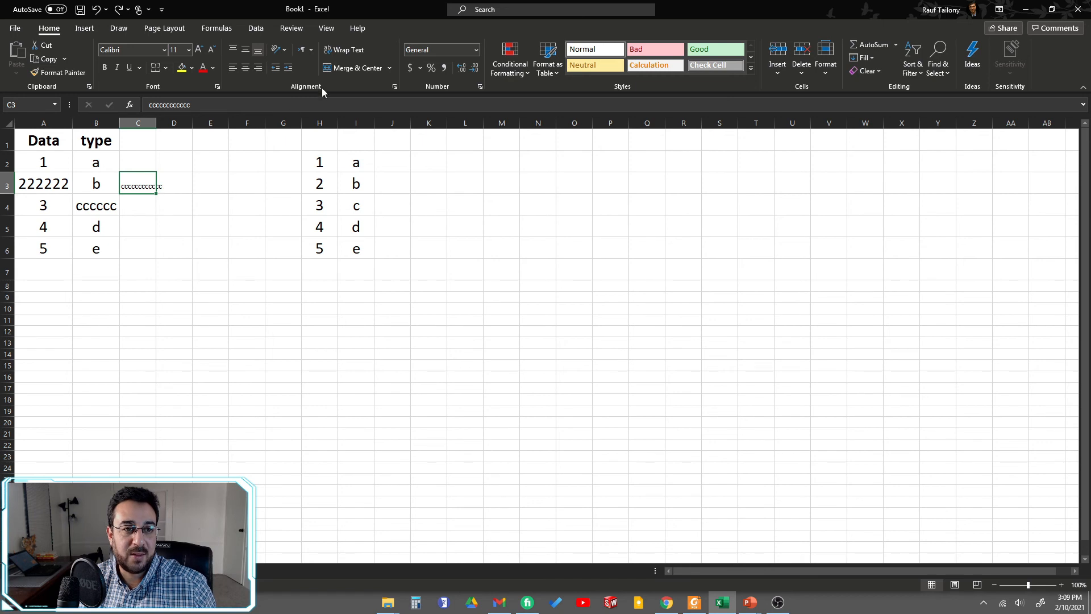
{"action": "left_click", "coordinate": [343, 50]}
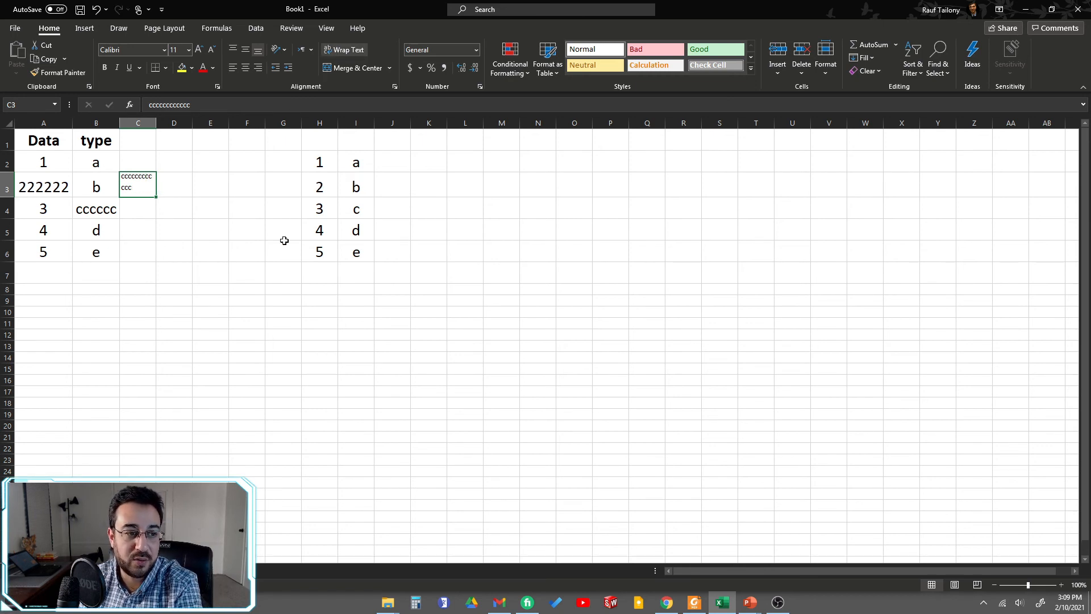
{"action": "left_click", "coordinate": [96, 251]}
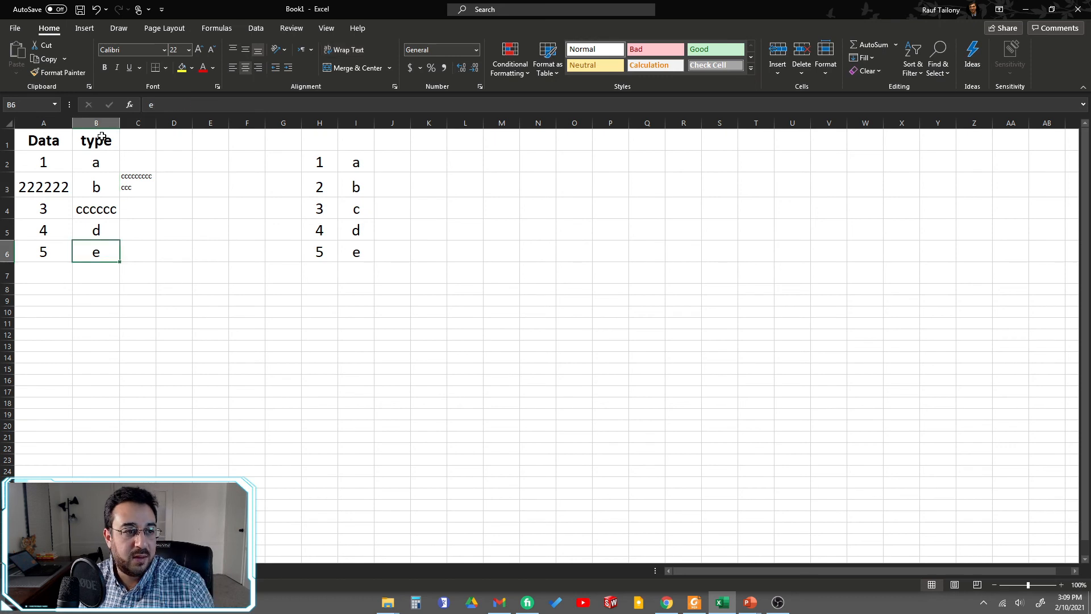
{"action": "left_click", "coordinate": [100, 144]}
{"action": "left_click_drag", "start_coordinate": [100, 144], "coordinate": [94, 247]}
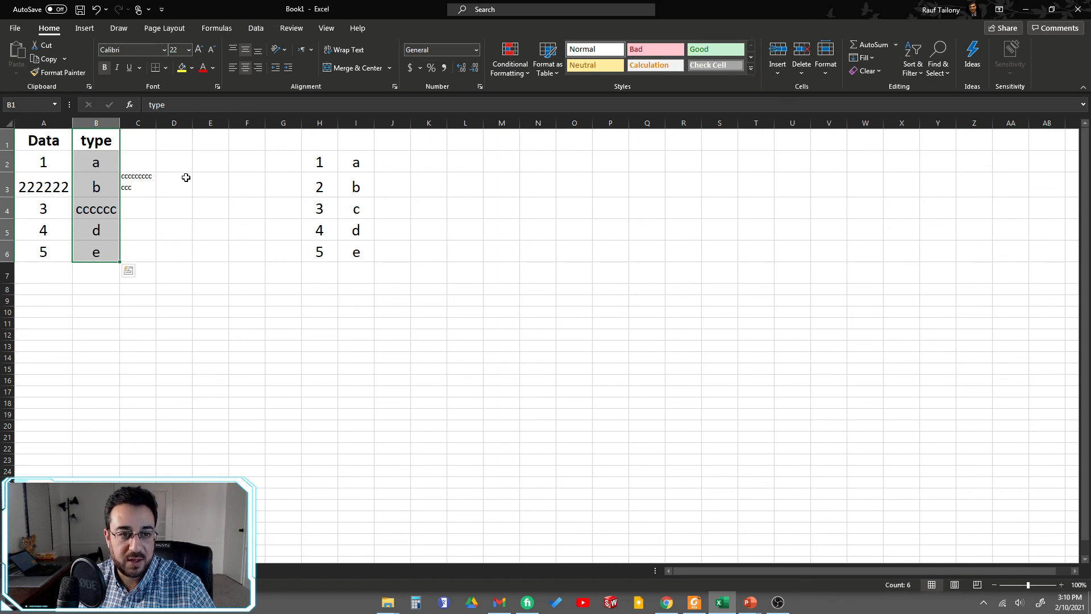
{"action": "left_click", "coordinate": [356, 300]}
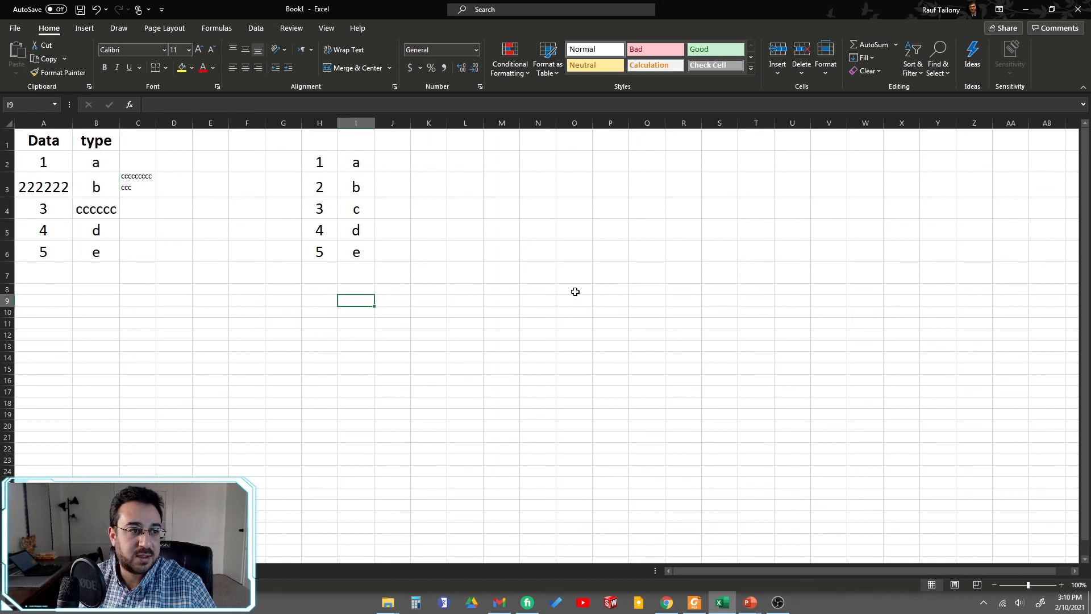
{"action": "left_click", "coordinate": [274, 206]}
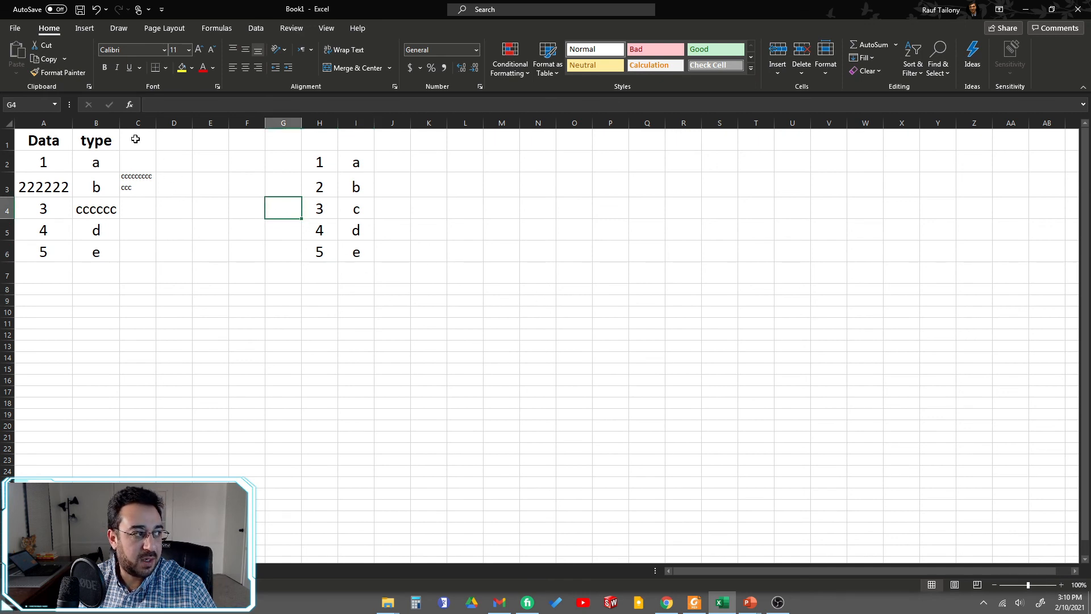
{"action": "left_click_drag", "start_coordinate": [136, 140], "coordinate": [417, 253]}
{"action": "left_click", "coordinate": [571, 222]}
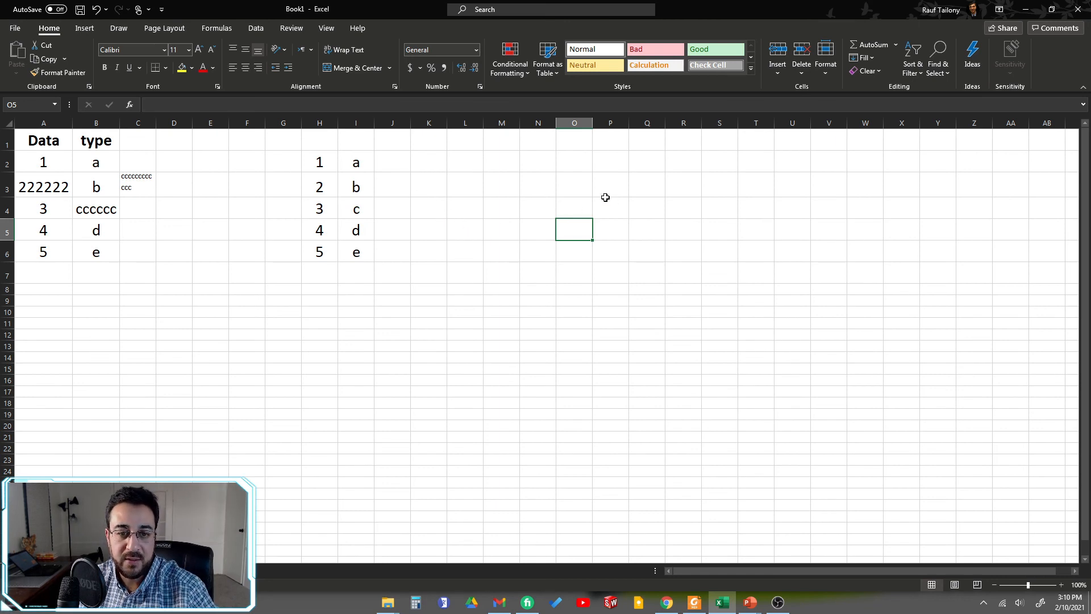
{"action": "left_click", "coordinate": [581, 187]}
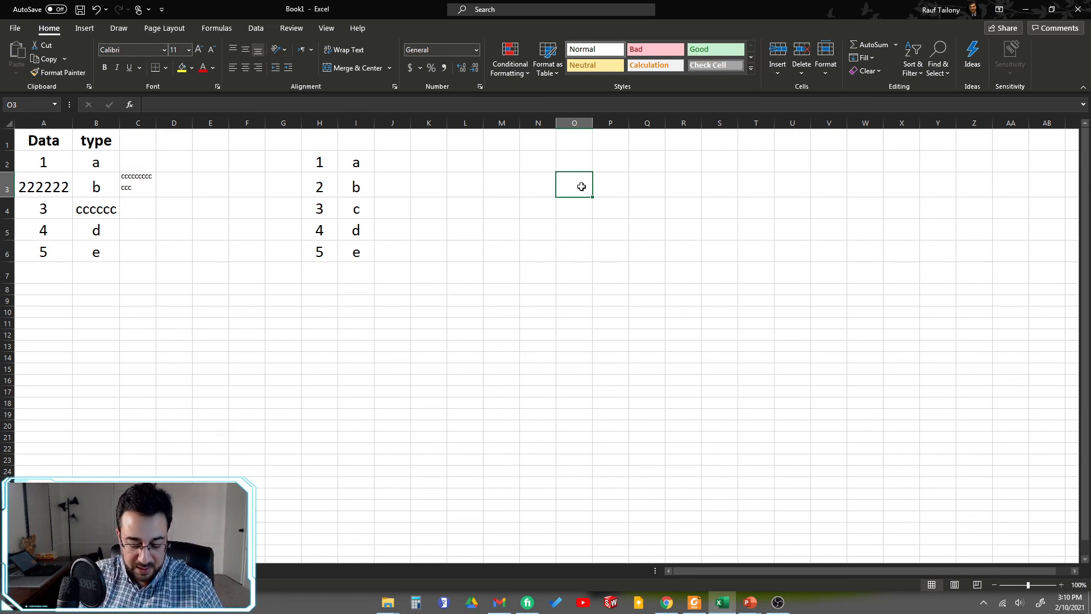
Step: Enter the text abc123 in the empty cell O3
{"action": "type", "text": "abc1"}
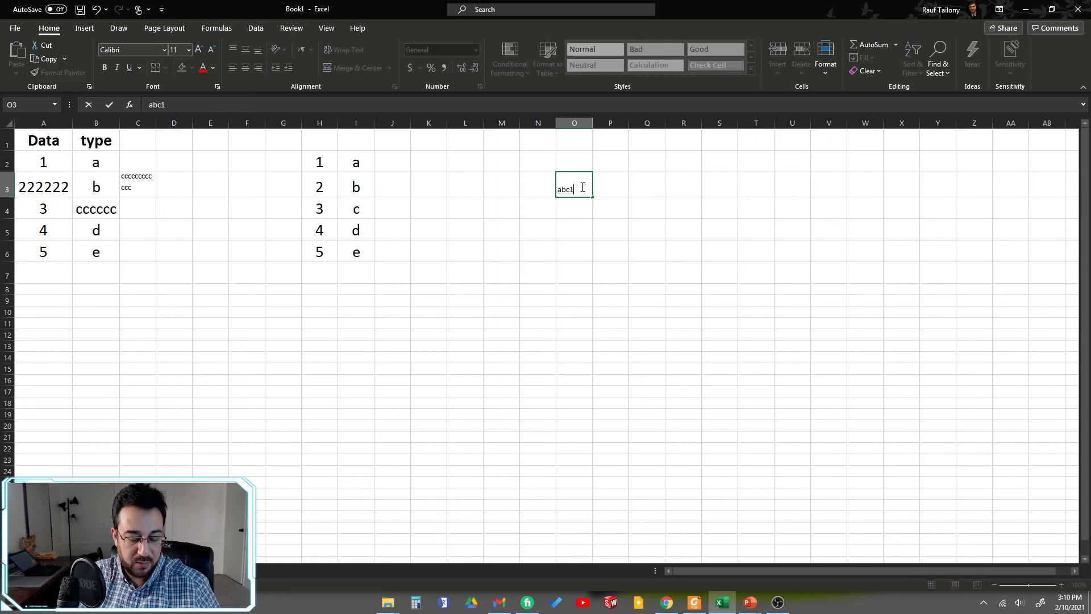
{"action": "type", "text": "23"}
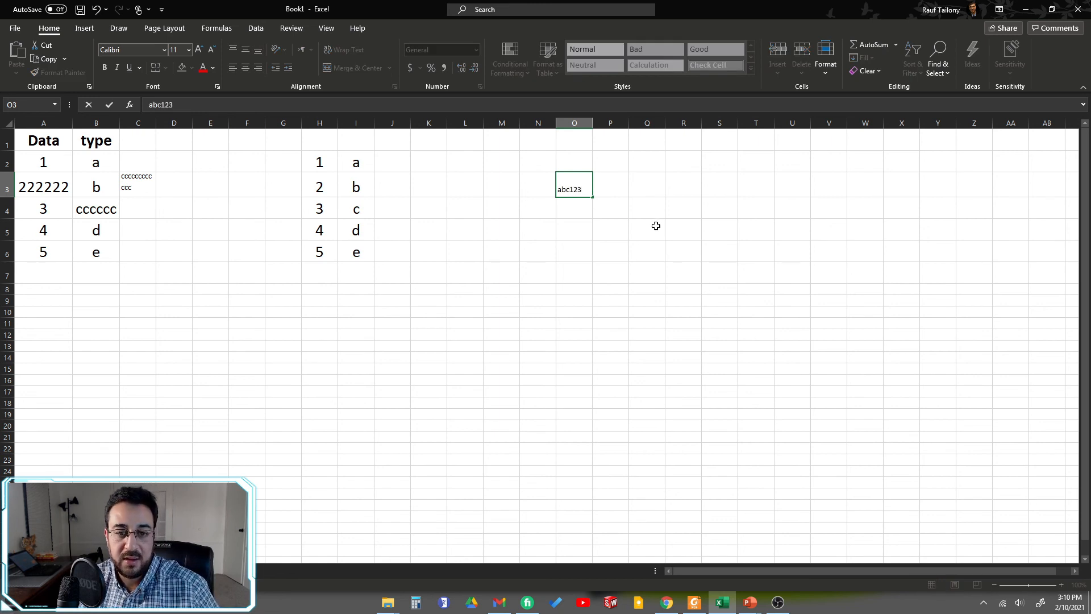
{"action": "left_click", "coordinate": [655, 227]}
{"action": "left_click", "coordinate": [552, 205]}
{"action": "left_click", "coordinate": [576, 193]}
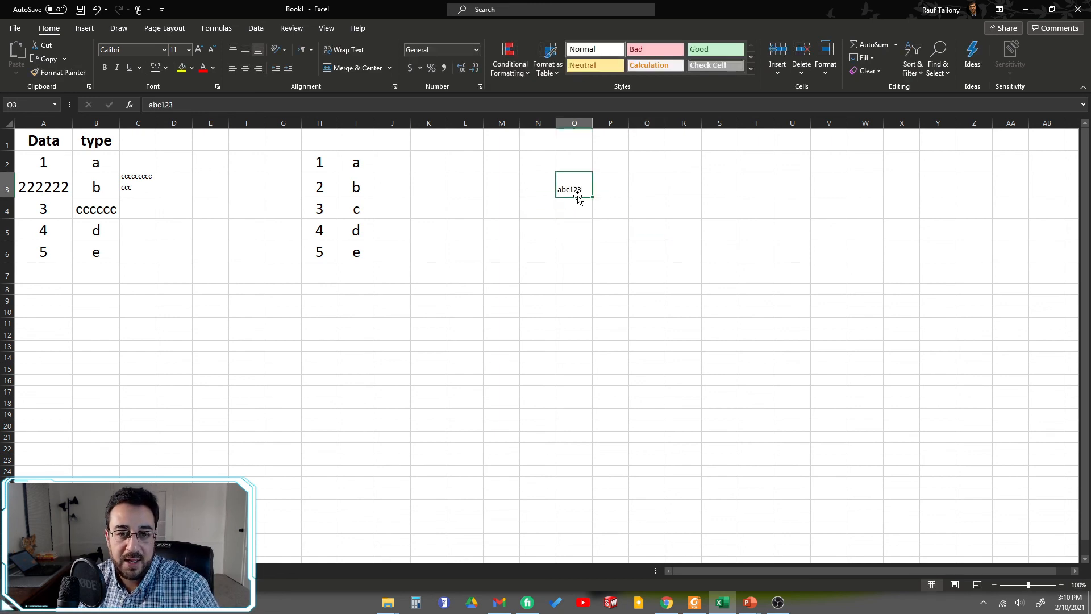
{"action": "left_click", "coordinate": [580, 268]}
{"action": "left_click", "coordinate": [575, 181]}
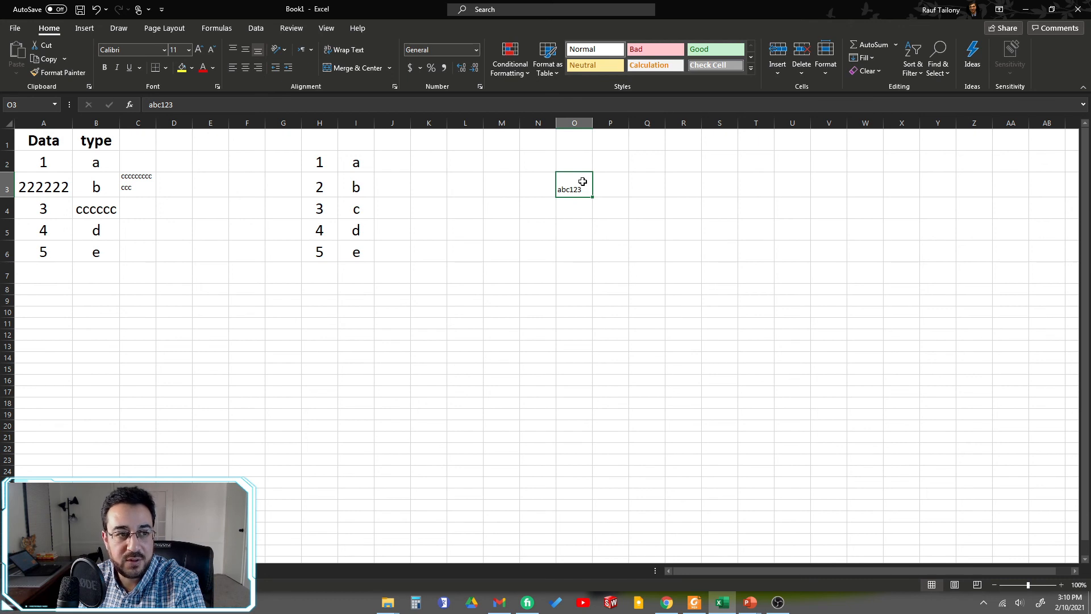
{"action": "left_click", "coordinate": [599, 258]}
{"action": "left_click", "coordinate": [569, 179]}
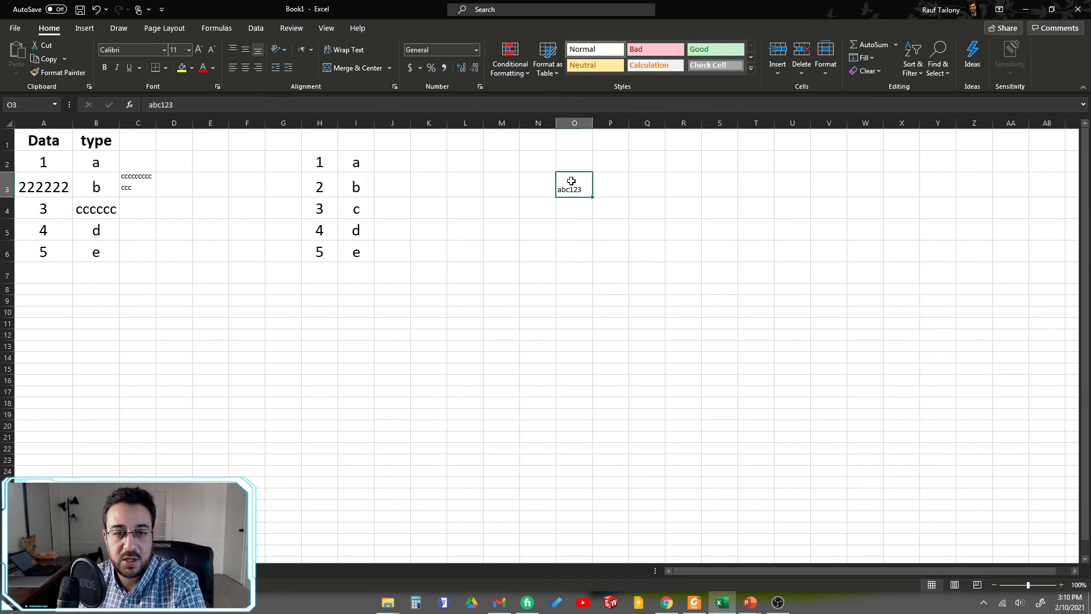
{"action": "left_click", "coordinate": [610, 230]}
Step: Set the font size of cell O3 to 16 and autofit the width of column O to its text
{"action": "left_click", "coordinate": [573, 183]}
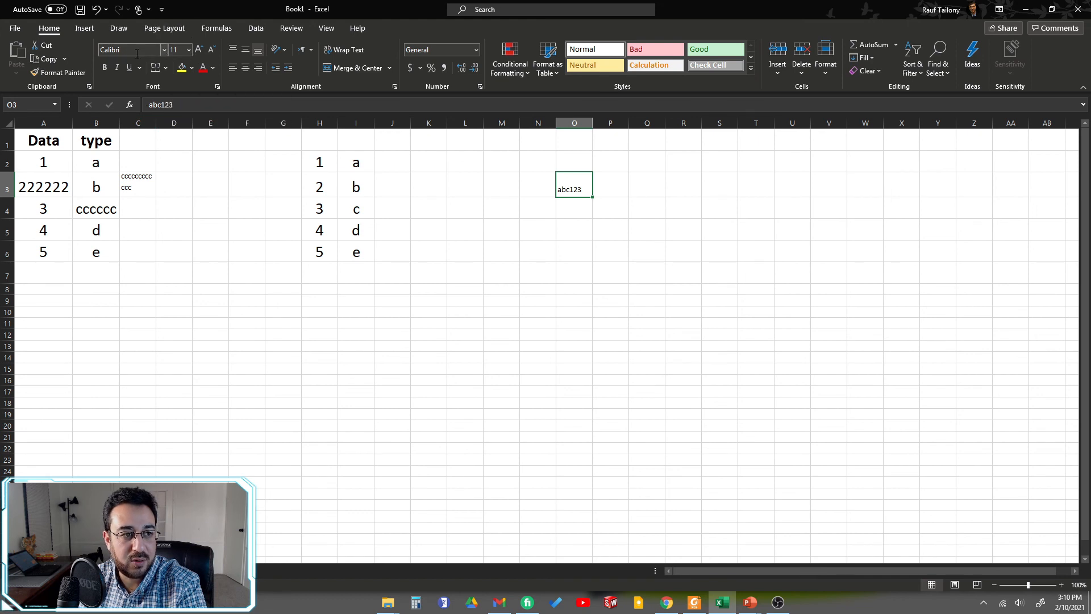
{"action": "left_click", "coordinate": [189, 50]}
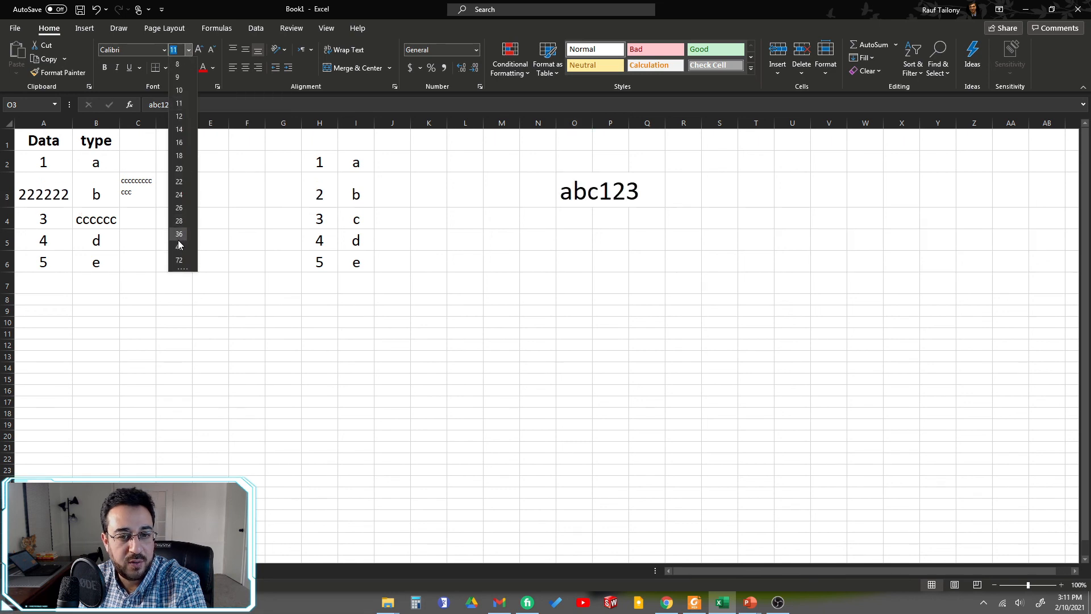
{"action": "left_click", "coordinate": [179, 142]}
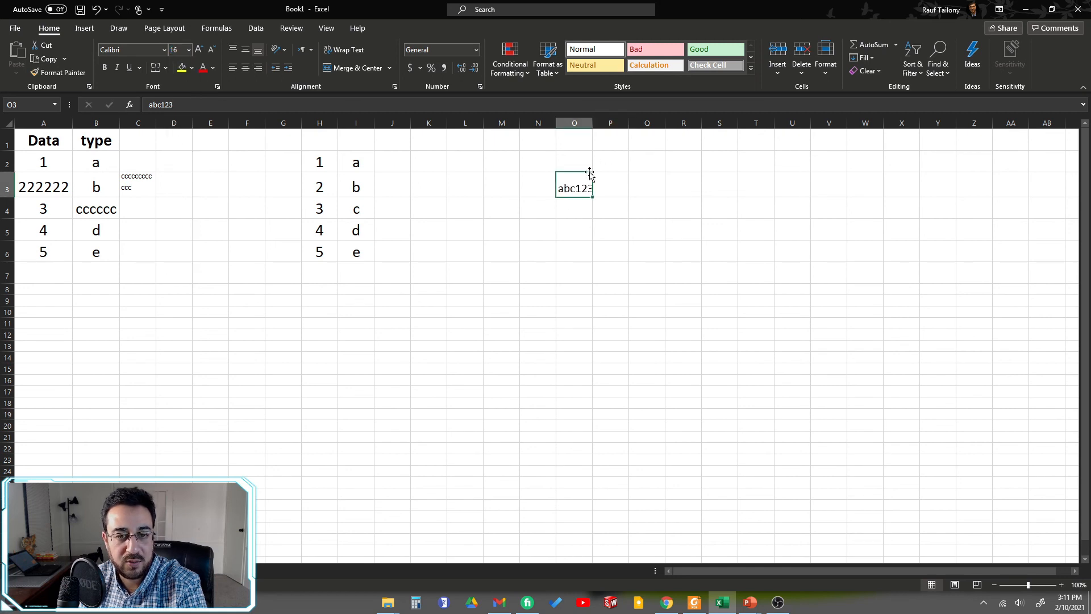
{"action": "double_click", "coordinate": [593, 123]}
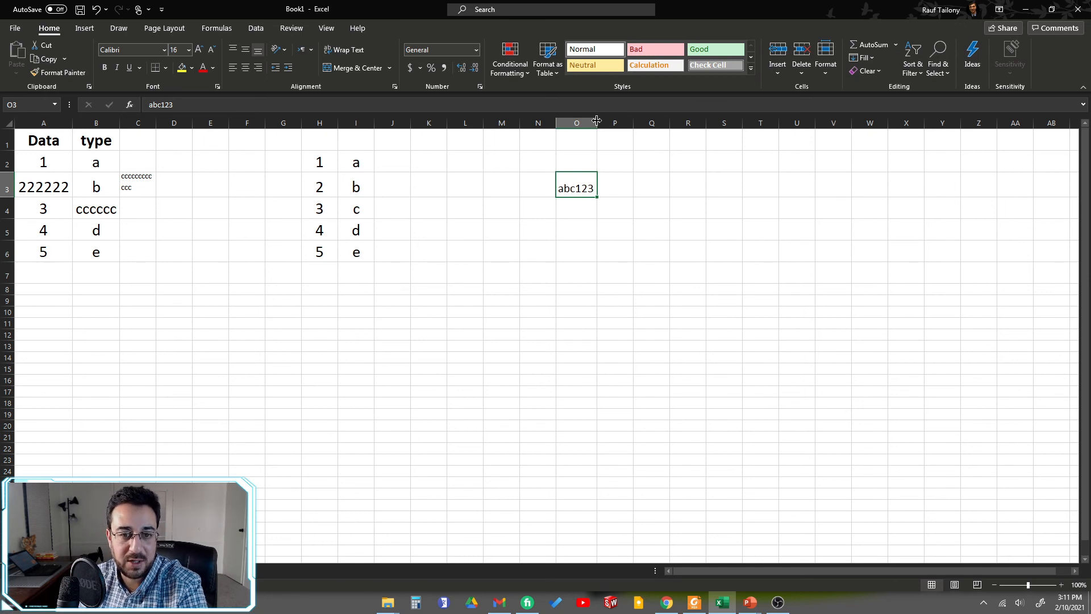
Step: Increase the font size of cell O3 one step to 18 and reduce it back to 16
{"action": "left_click", "coordinate": [584, 223]}
{"action": "left_click", "coordinate": [584, 179]}
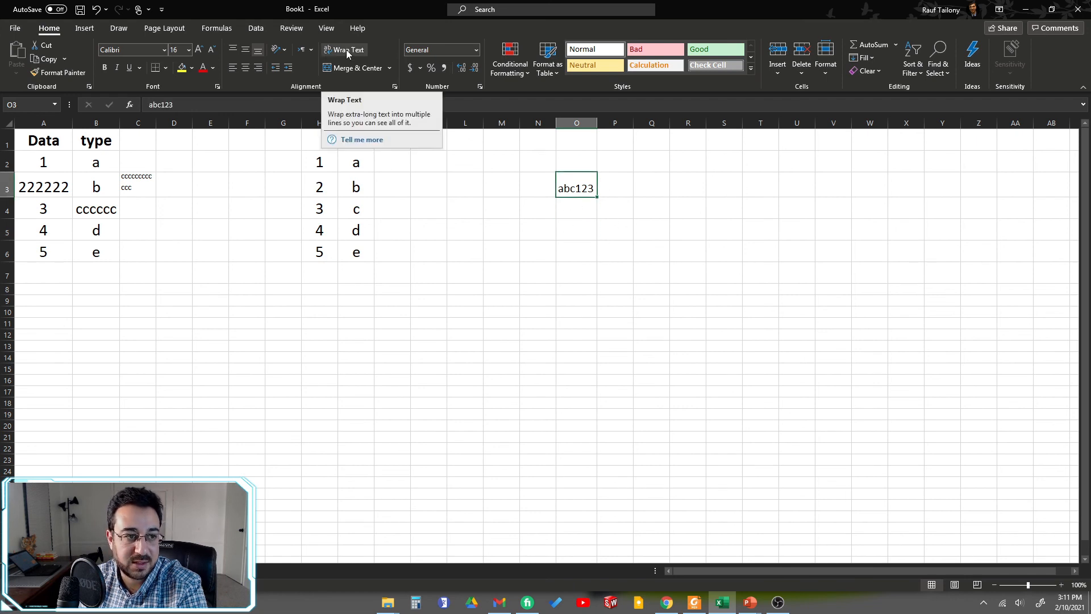
{"action": "left_click", "coordinate": [201, 50]}
{"action": "left_click", "coordinate": [202, 50]}
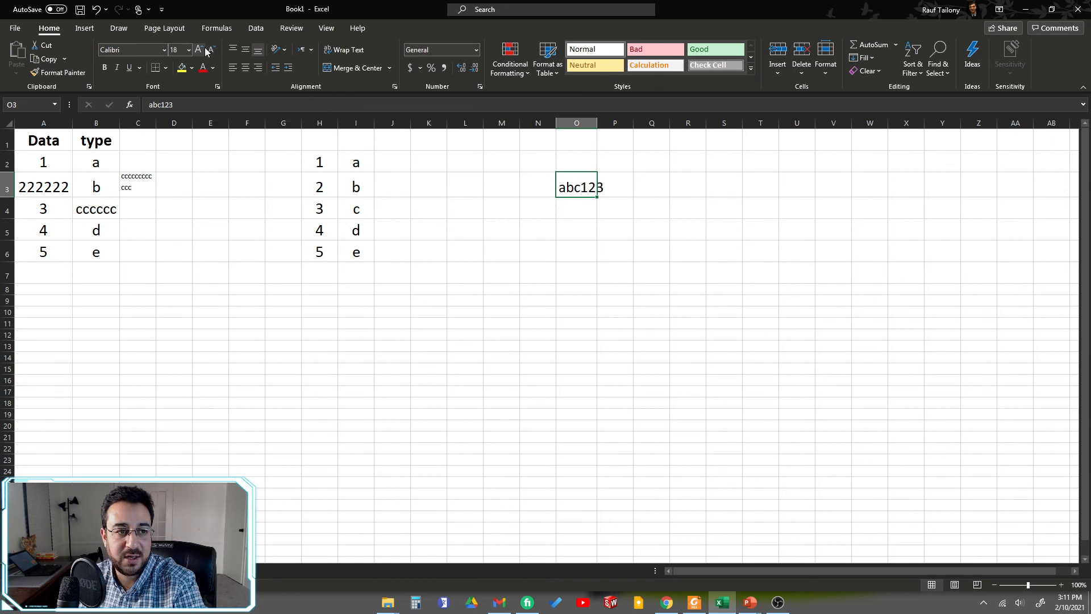
{"action": "left_click", "coordinate": [211, 50]}
{"action": "left_click", "coordinate": [211, 50]}
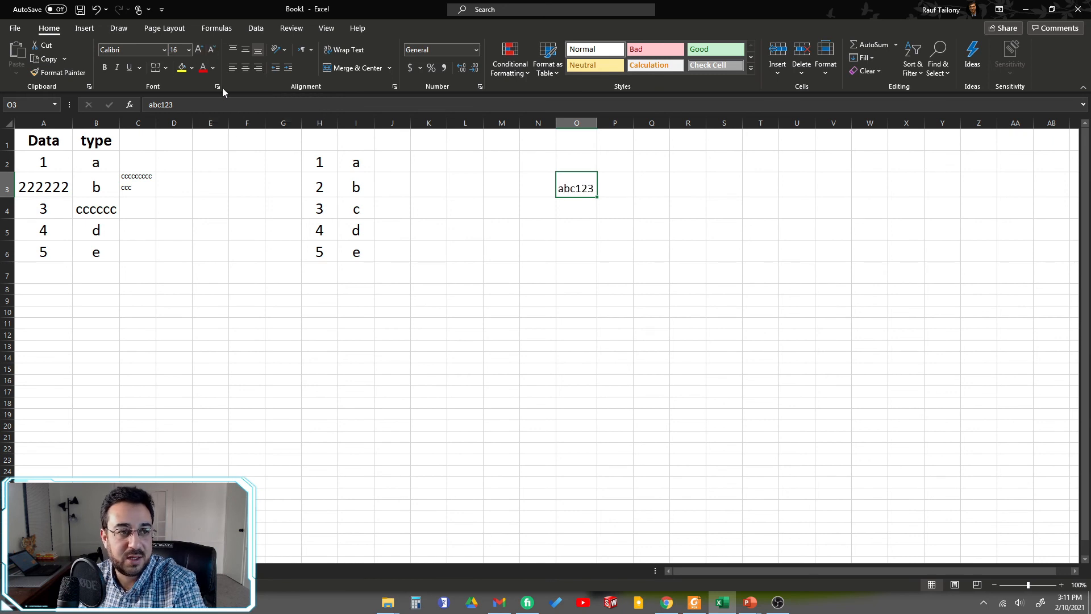
Step: Change the font color of the abc123 text in cell O3 to the standard purple
{"action": "left_click", "coordinate": [600, 253]}
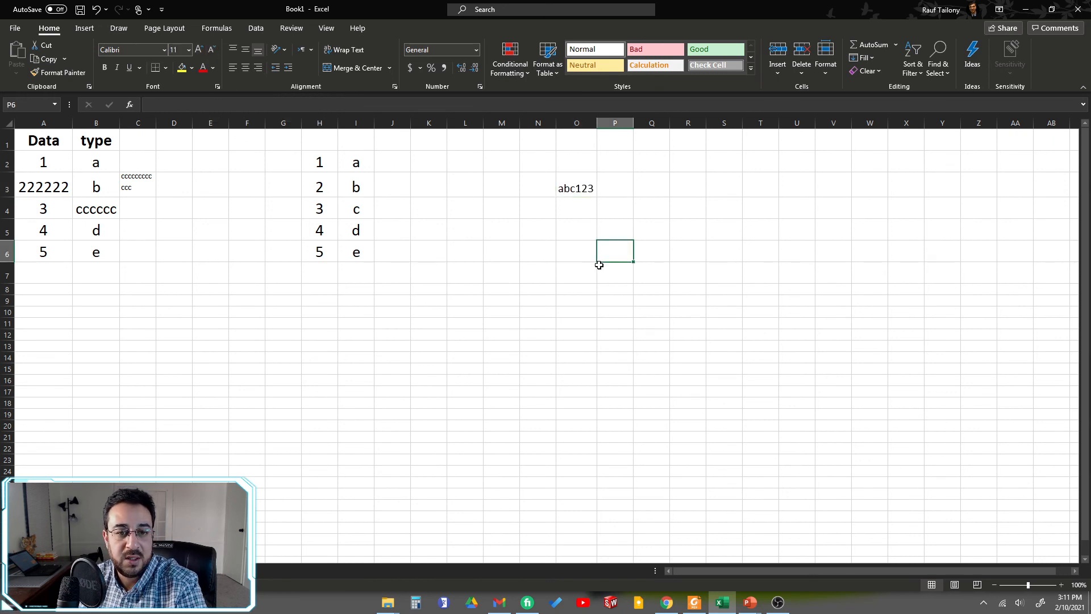
{"action": "left_click", "coordinate": [570, 188]}
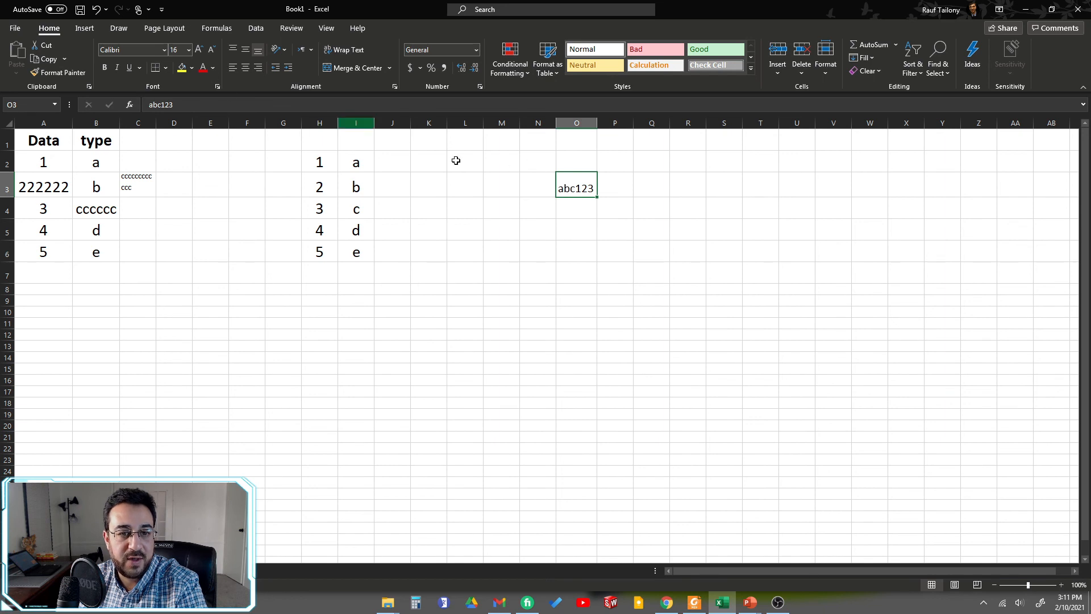
{"action": "left_click", "coordinate": [212, 72]}
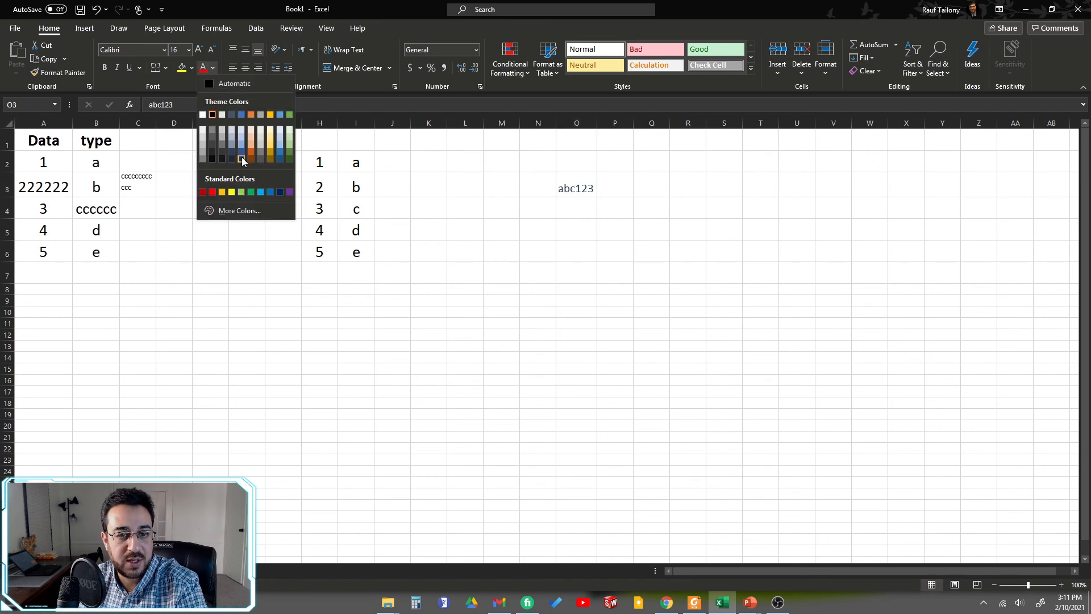
{"action": "left_click", "coordinate": [288, 191]}
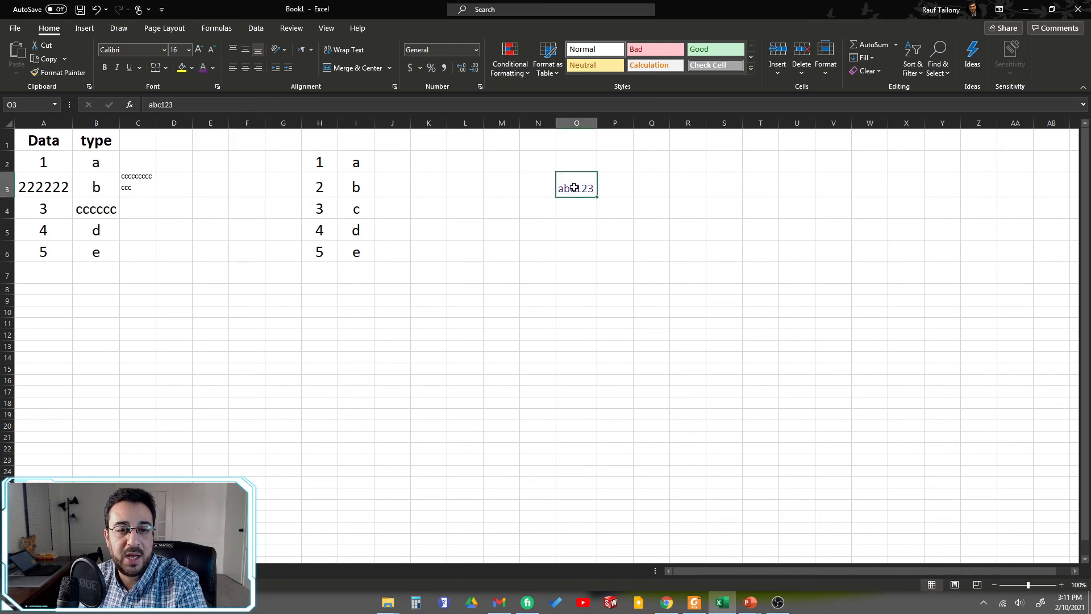
Step: Make the abc123 text in cell O3 bold and give it a double underline
{"action": "left_click", "coordinate": [105, 68]}
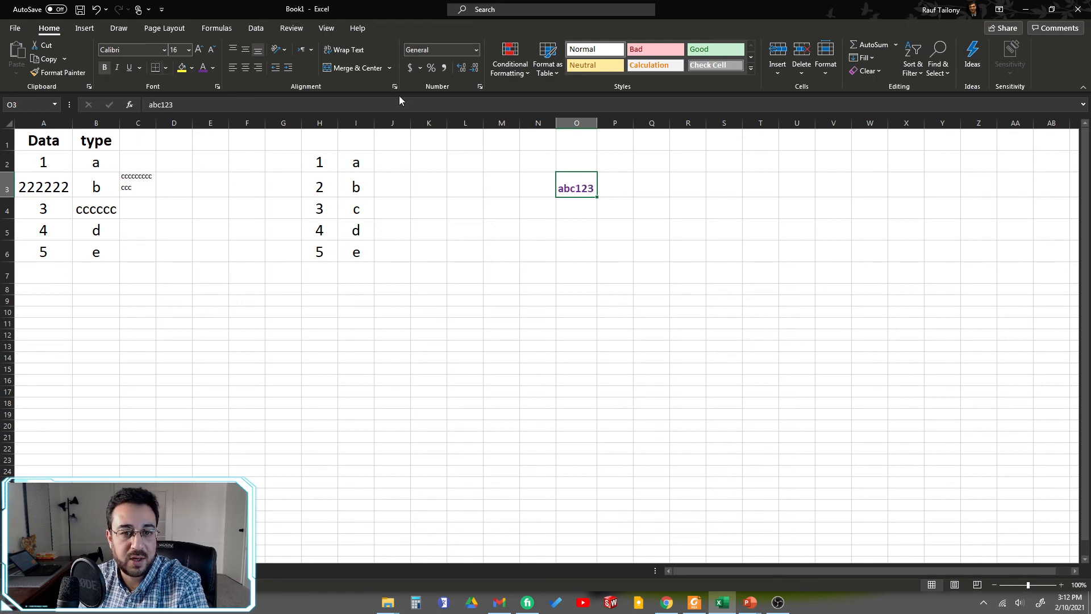
{"action": "left_click", "coordinate": [116, 68]}
{"action": "left_click", "coordinate": [127, 73]}
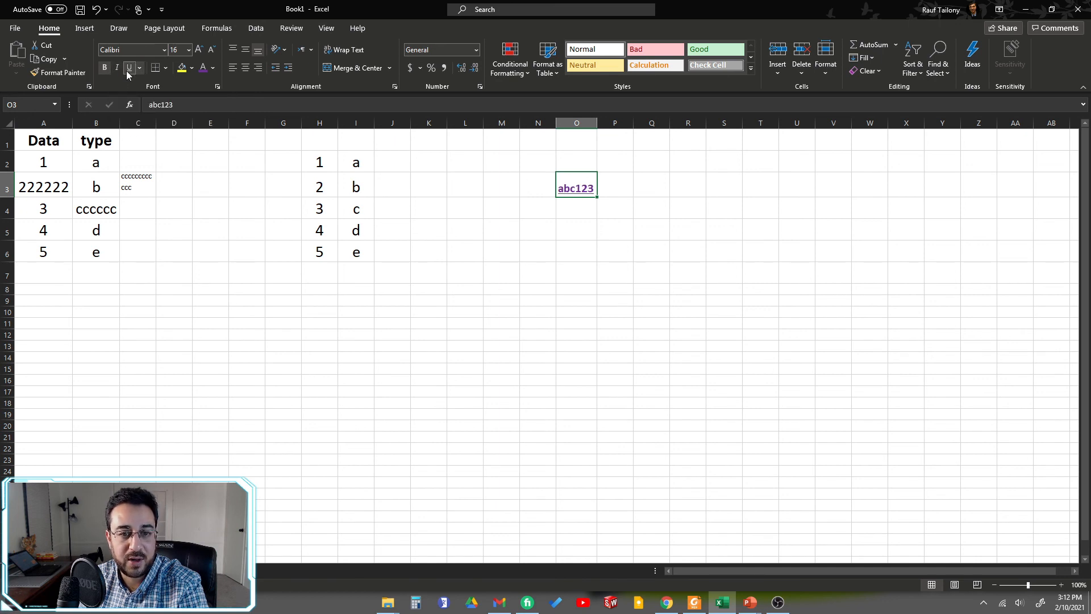
{"action": "left_click", "coordinate": [140, 67]}
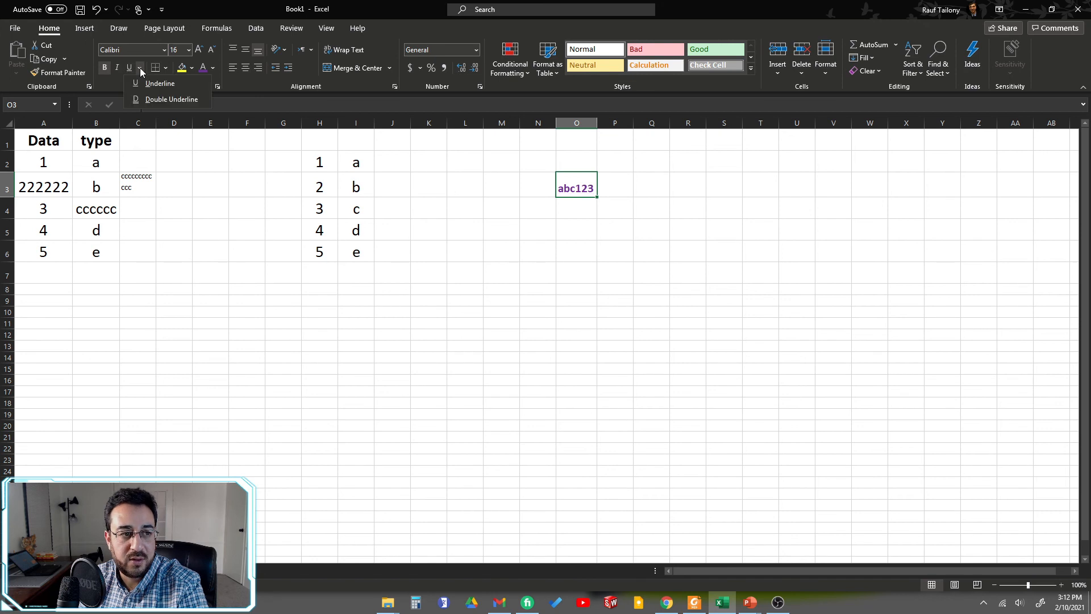
{"action": "left_click", "coordinate": [162, 99]}
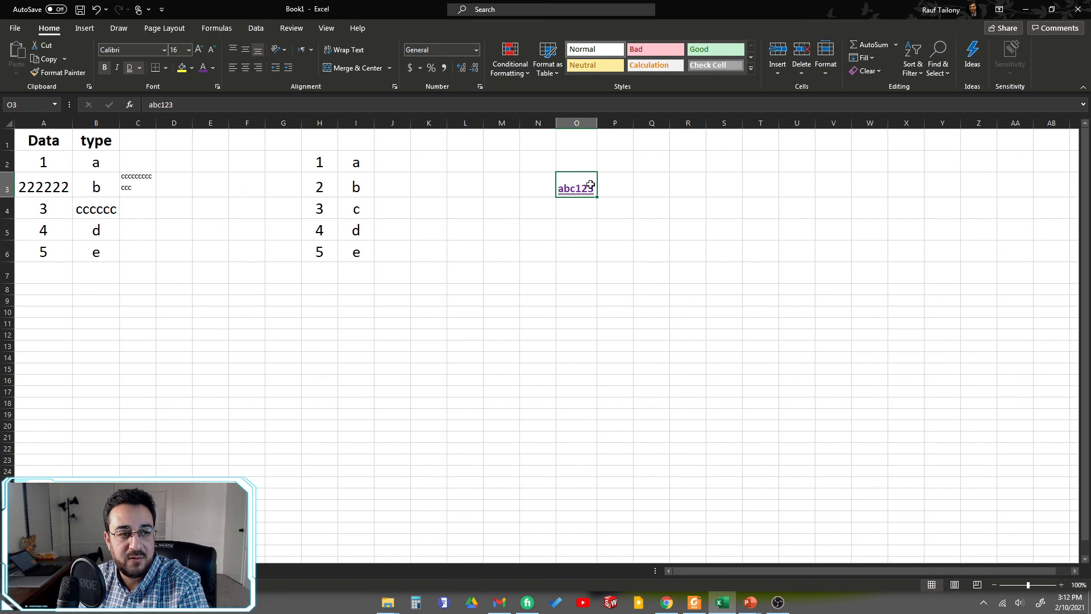
Step: Highlight cell O3 with a yellow fill and change the fill to the standard light green
{"action": "left_click", "coordinate": [182, 69]}
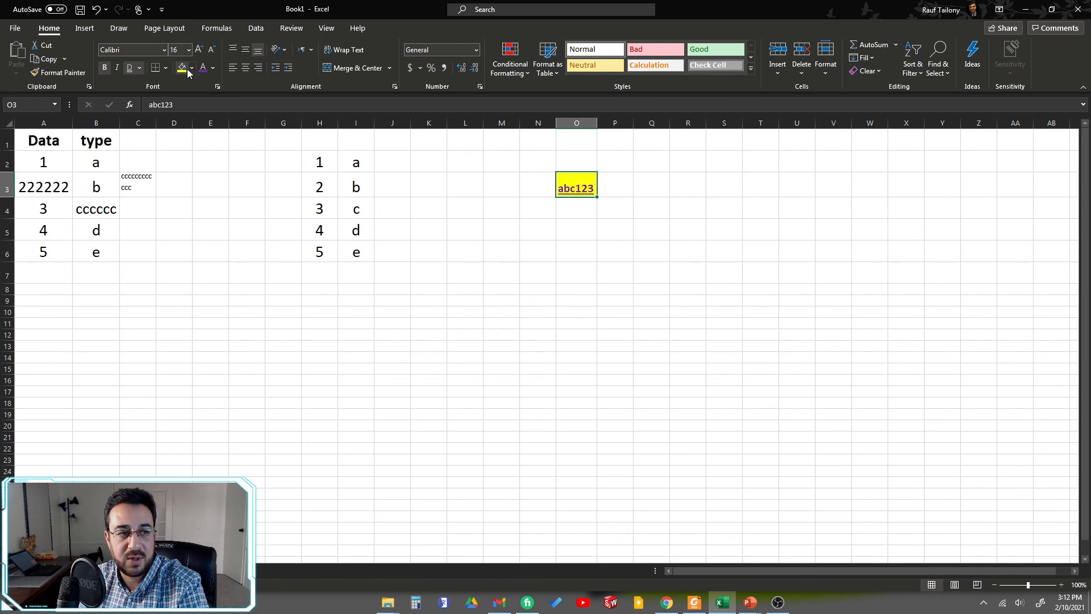
{"action": "left_click", "coordinate": [192, 68]}
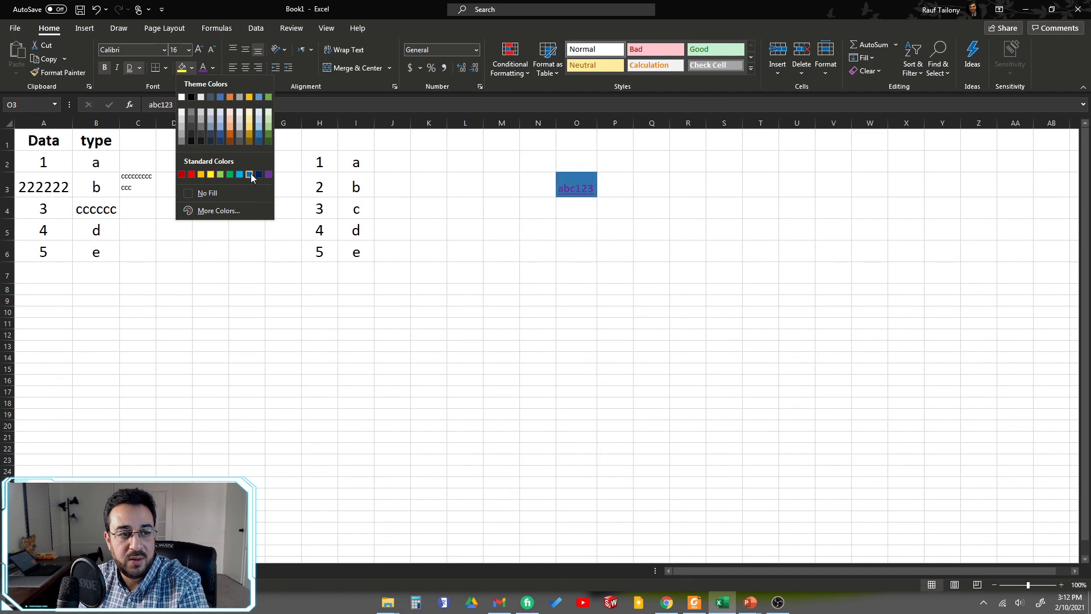
{"action": "left_click", "coordinate": [220, 174]}
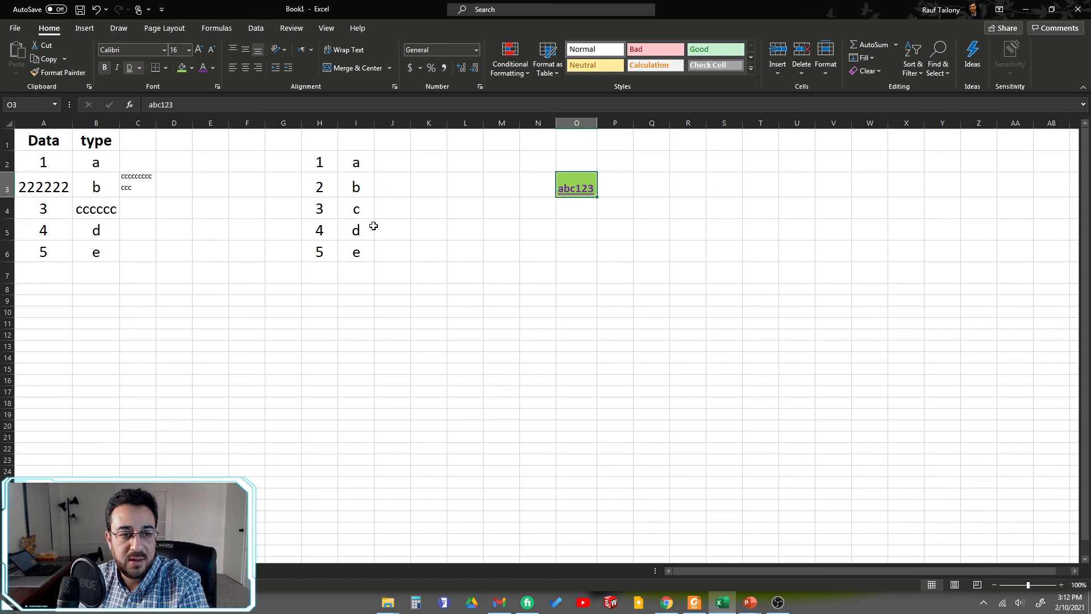
Step: Fill cells I3 and H5 with the same light green and color the number in H2 purple
{"action": "left_click", "coordinate": [351, 190]}
{"action": "left_click", "coordinate": [182, 68]}
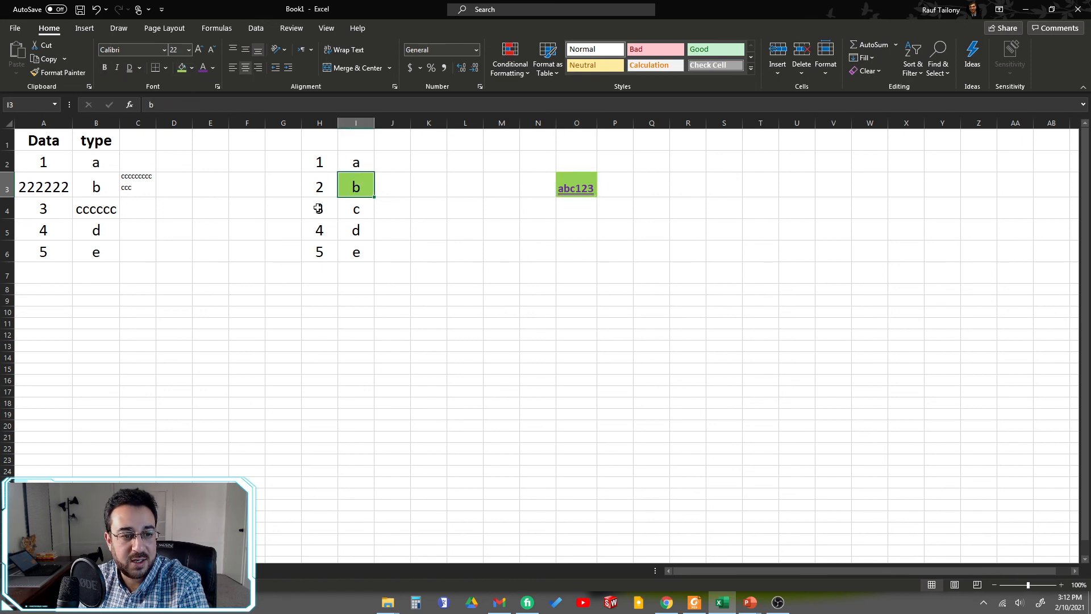
{"action": "left_click", "coordinate": [317, 226]}
{"action": "left_click", "coordinate": [183, 68]}
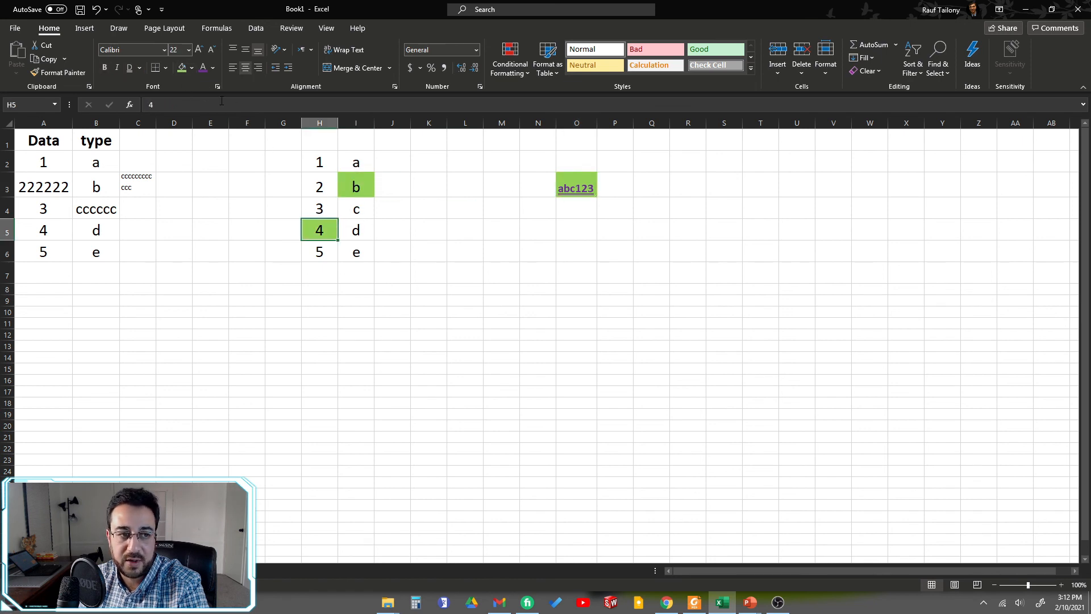
{"action": "left_click", "coordinate": [317, 162]}
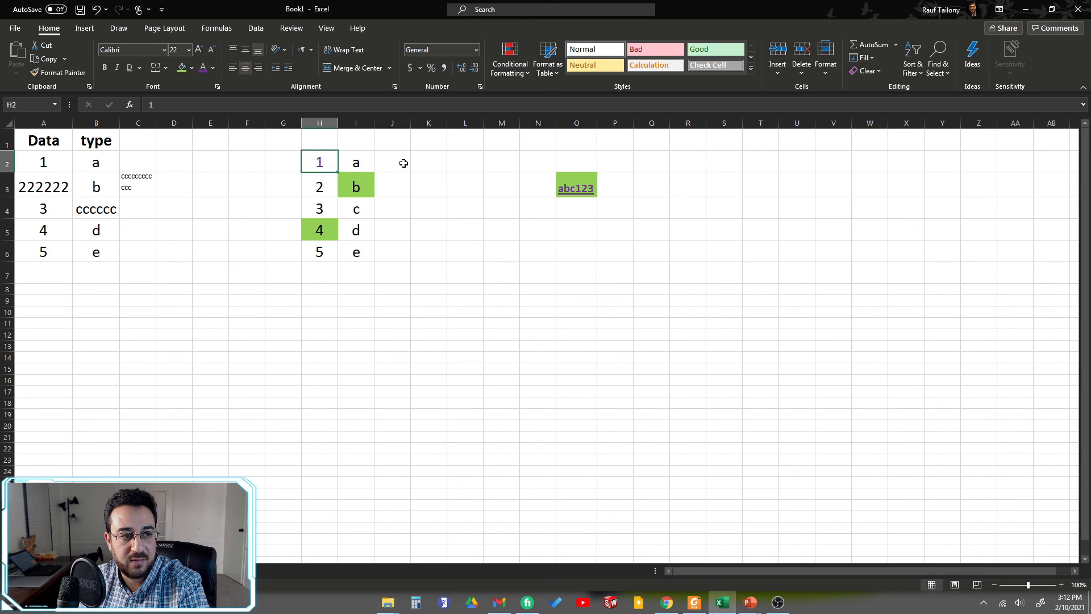
{"action": "left_click", "coordinate": [212, 69]}
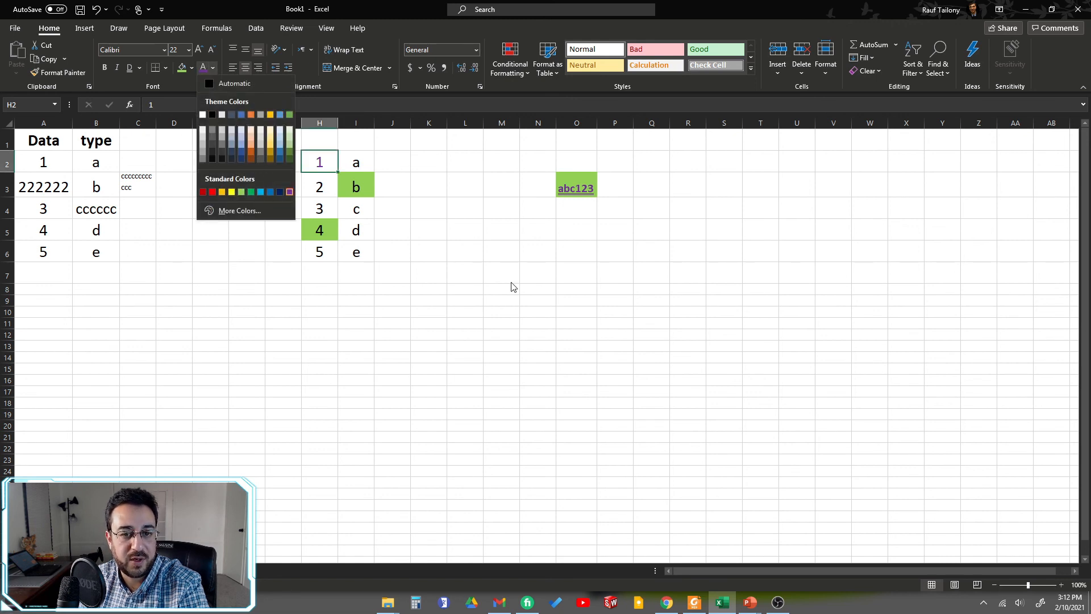
Step: Widen column O to roughly three times its width and keep cell O3 selected
{"action": "left_click", "coordinate": [575, 185]}
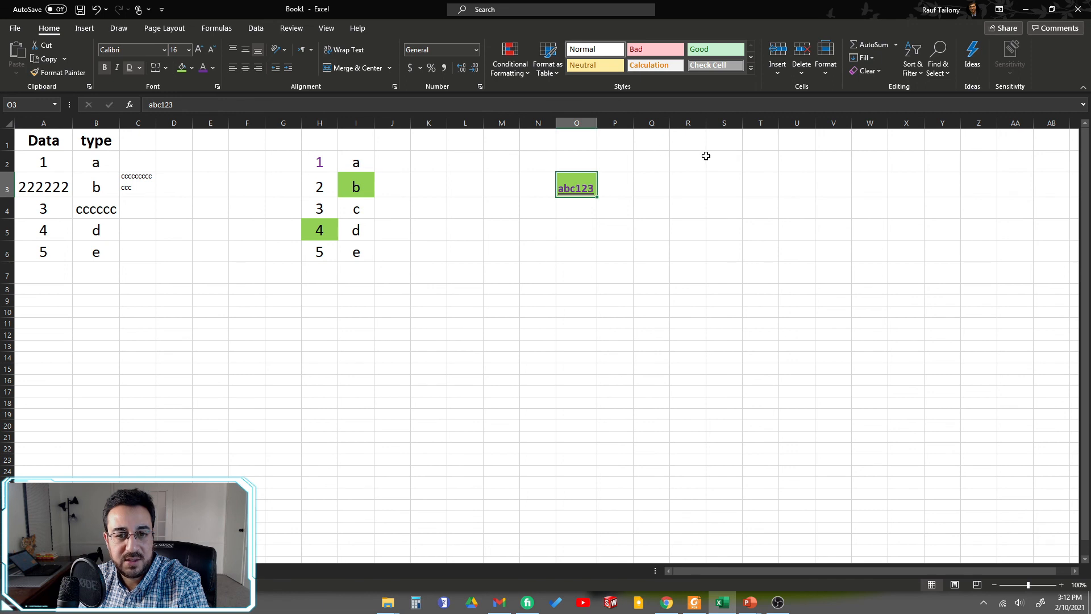
{"action": "left_click_drag", "start_coordinate": [596, 132], "coordinate": [692, 125]}
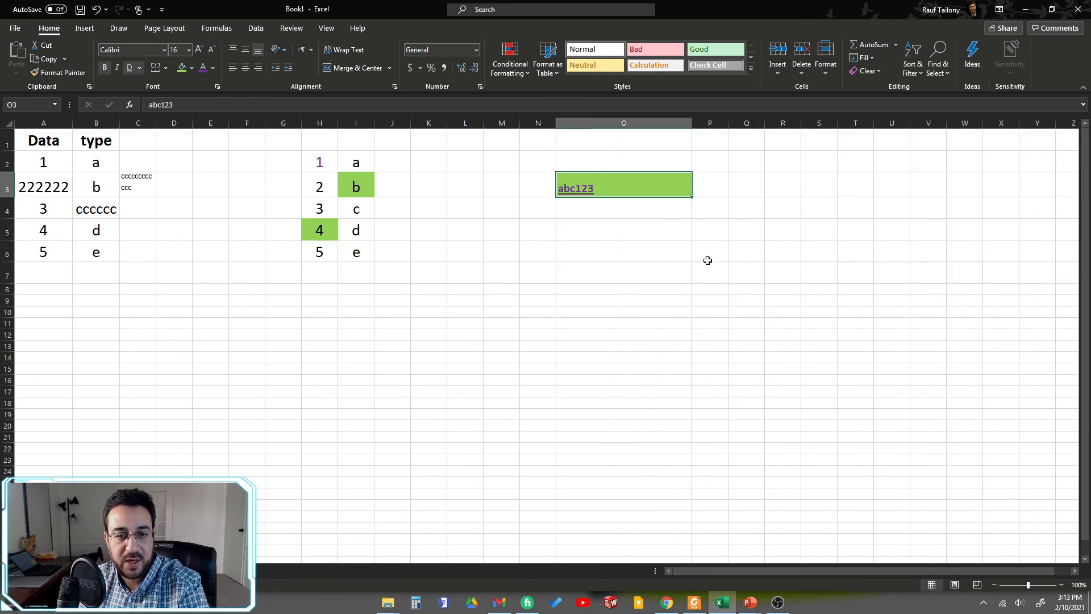
{"action": "left_click", "coordinate": [611, 273]}
{"action": "left_click", "coordinate": [578, 179]}
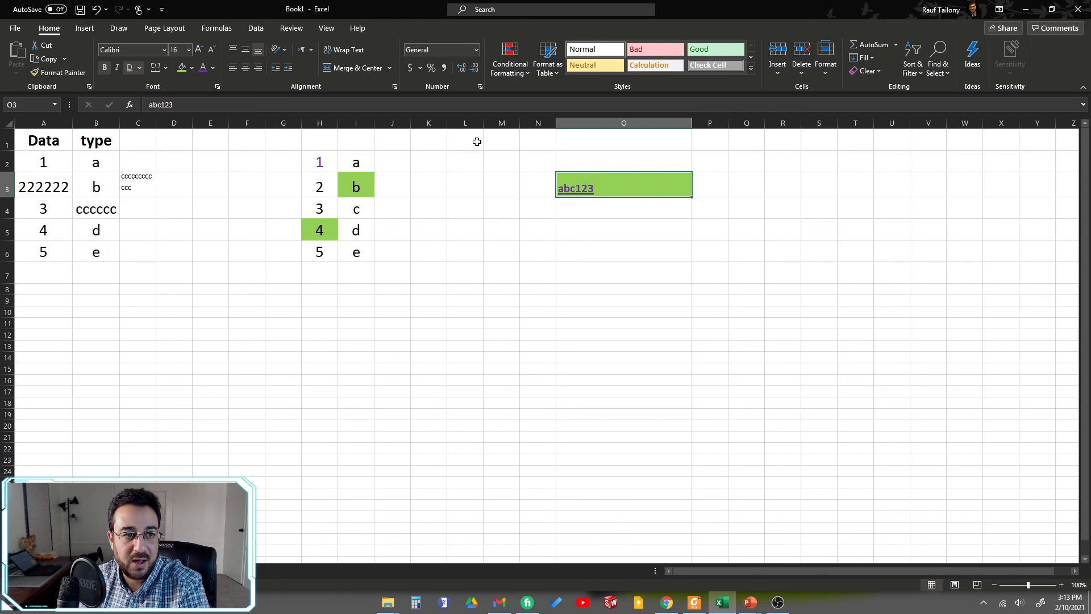
Step: Try center, right and left alignment on the text in cell O3 and leave it horizontally centered
{"action": "left_click", "coordinate": [245, 72]}
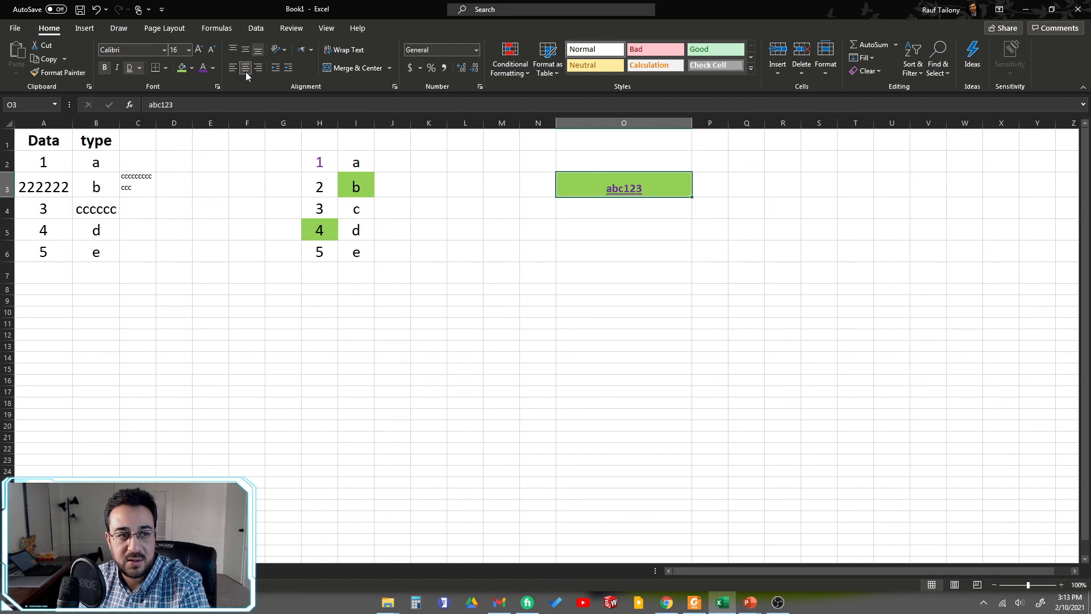
{"action": "left_click", "coordinate": [258, 71]}
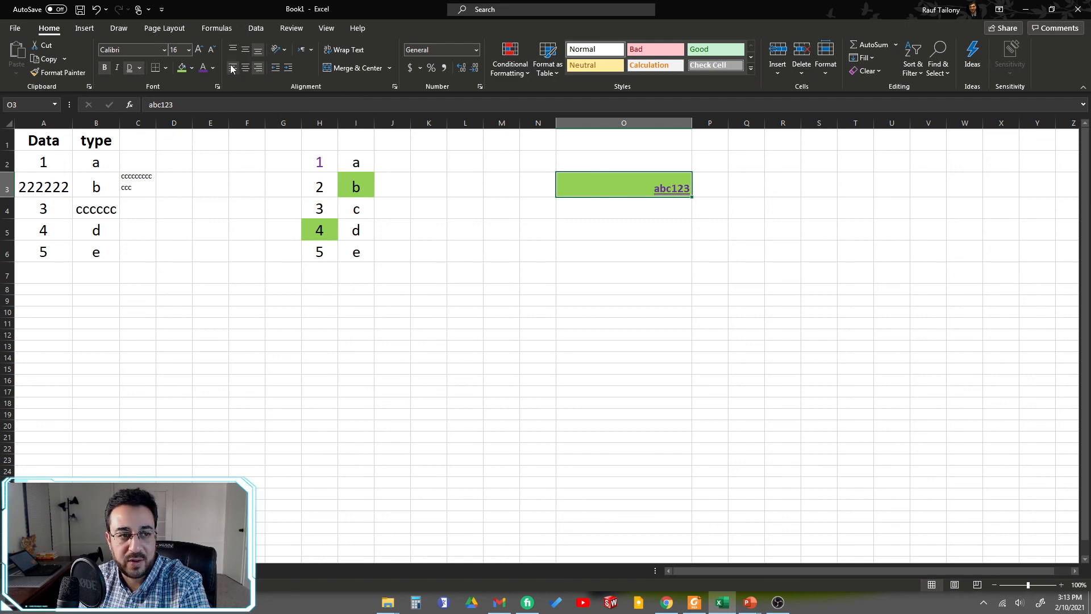
{"action": "left_click", "coordinate": [232, 68]}
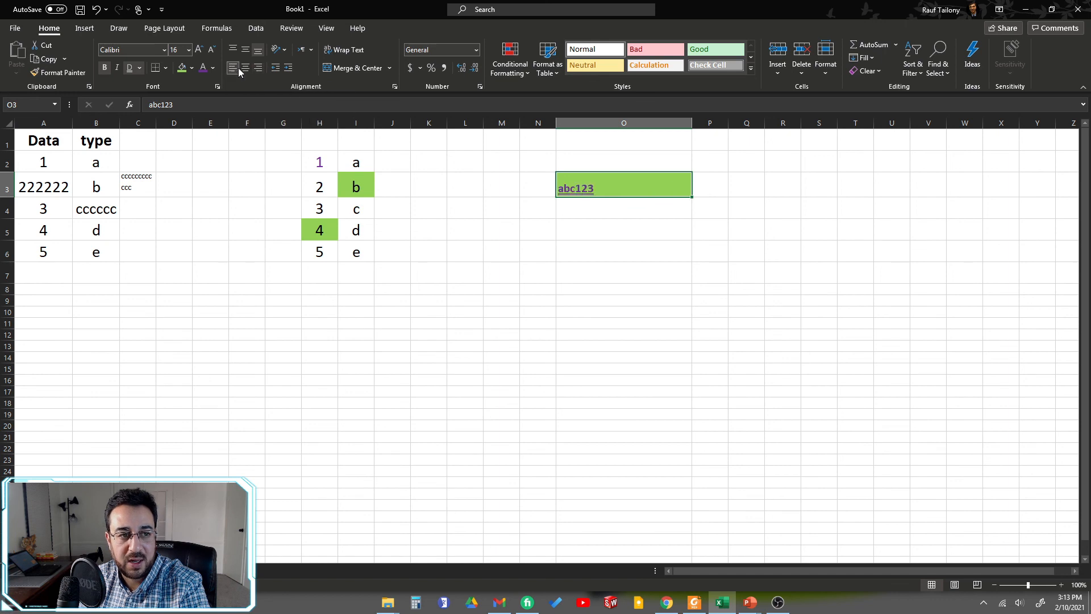
{"action": "left_click", "coordinate": [246, 71]}
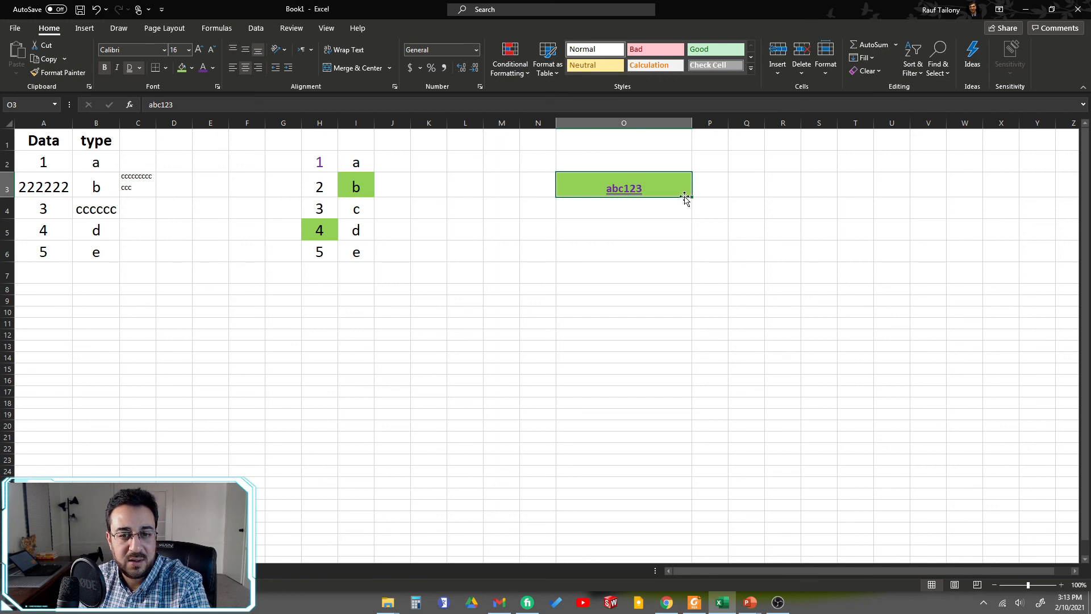
Step: Increase the height of row 3 to several times its size
{"action": "left_click_drag", "start_coordinate": [5, 197], "coordinate": [3, 339]}
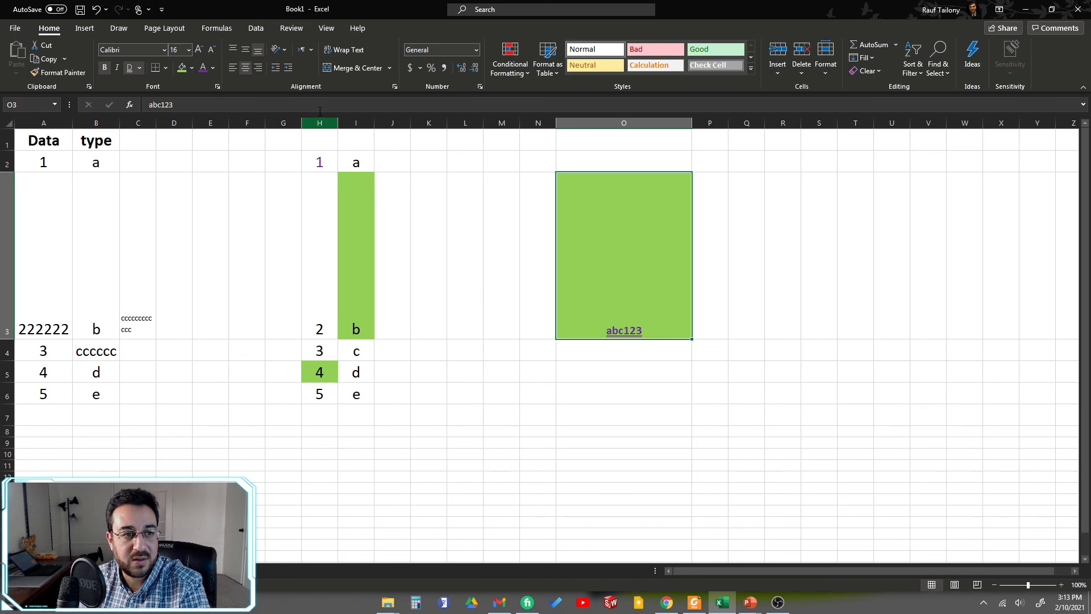
Step: Try the middle, top and bottom vertical alignments with different horizontal alignments on cell O3, ending with its text centered both ways
{"action": "left_click", "coordinate": [245, 51]}
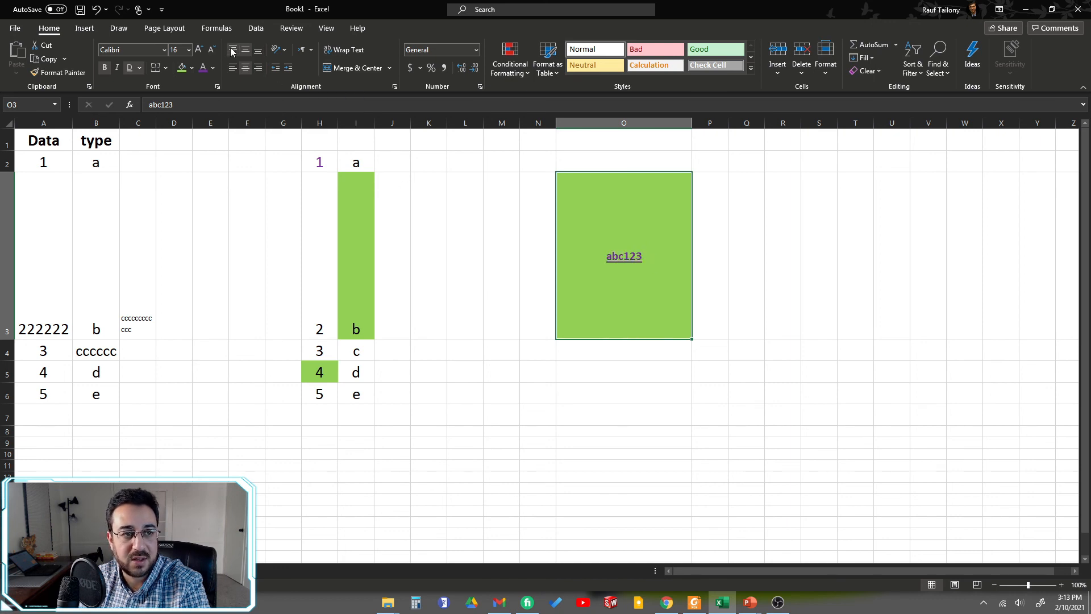
{"action": "left_click", "coordinate": [233, 51]}
{"action": "left_click", "coordinate": [246, 50]}
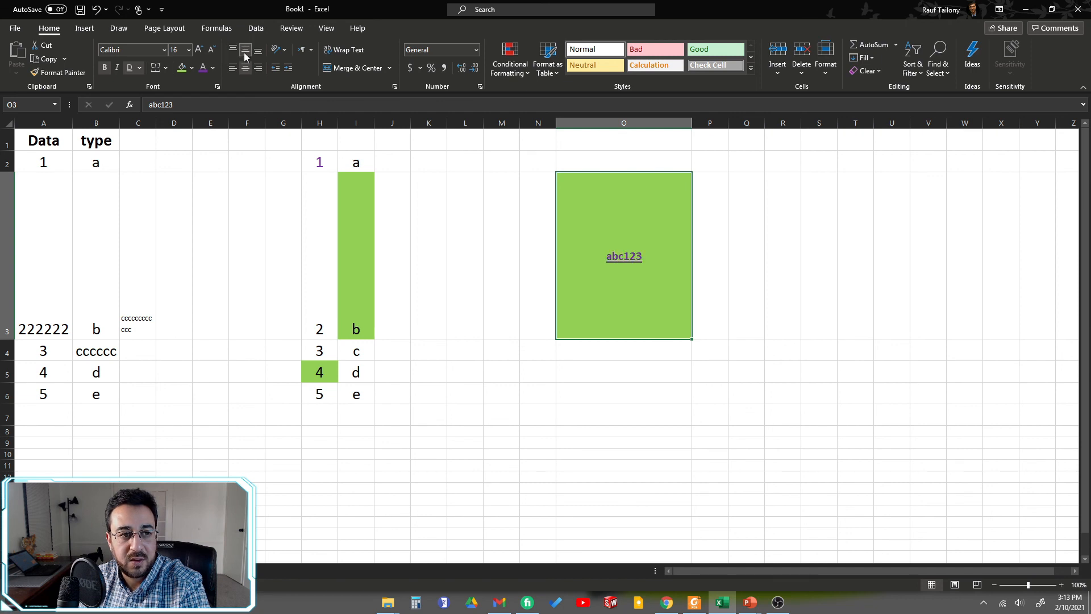
{"action": "left_click", "coordinate": [258, 68]}
{"action": "left_click", "coordinate": [258, 50]}
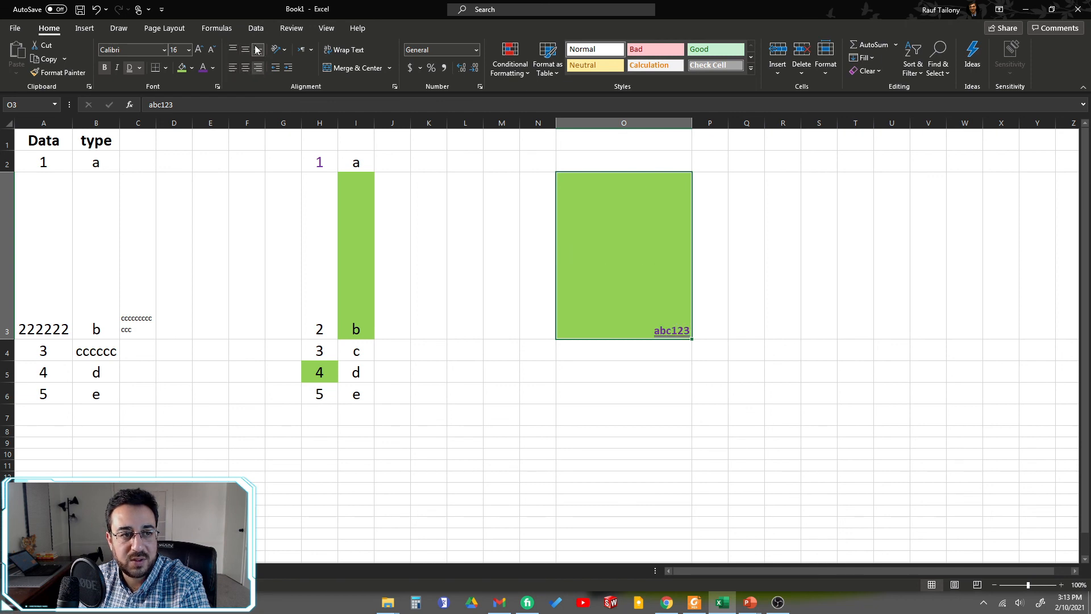
{"action": "left_click", "coordinate": [245, 50]}
{"action": "left_click", "coordinate": [233, 50]}
{"action": "left_click", "coordinate": [233, 69]}
{"action": "left_click", "coordinate": [245, 69]}
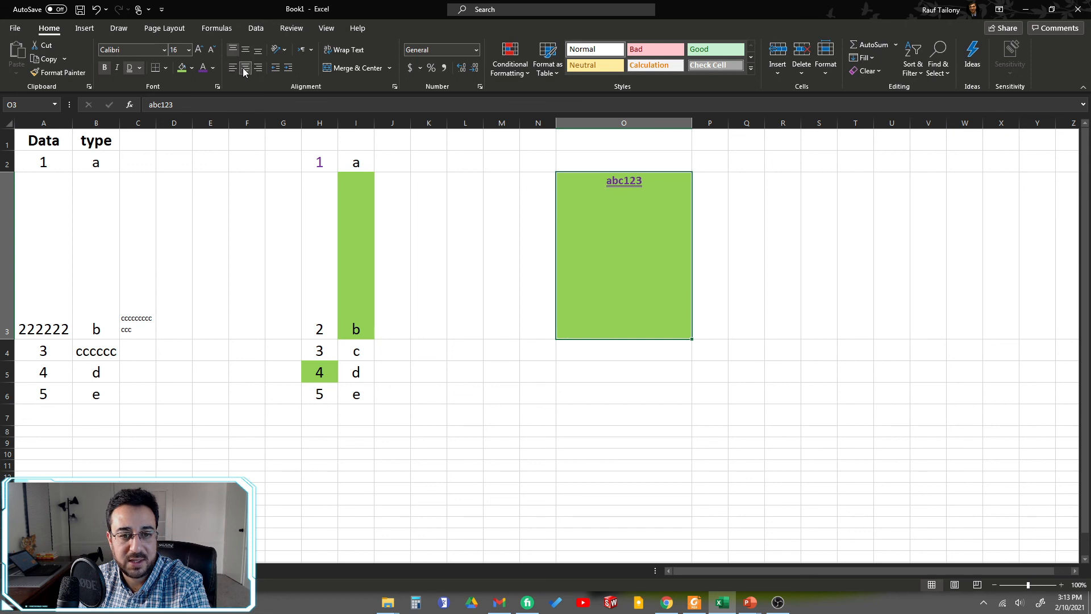
{"action": "left_click", "coordinate": [246, 53]}
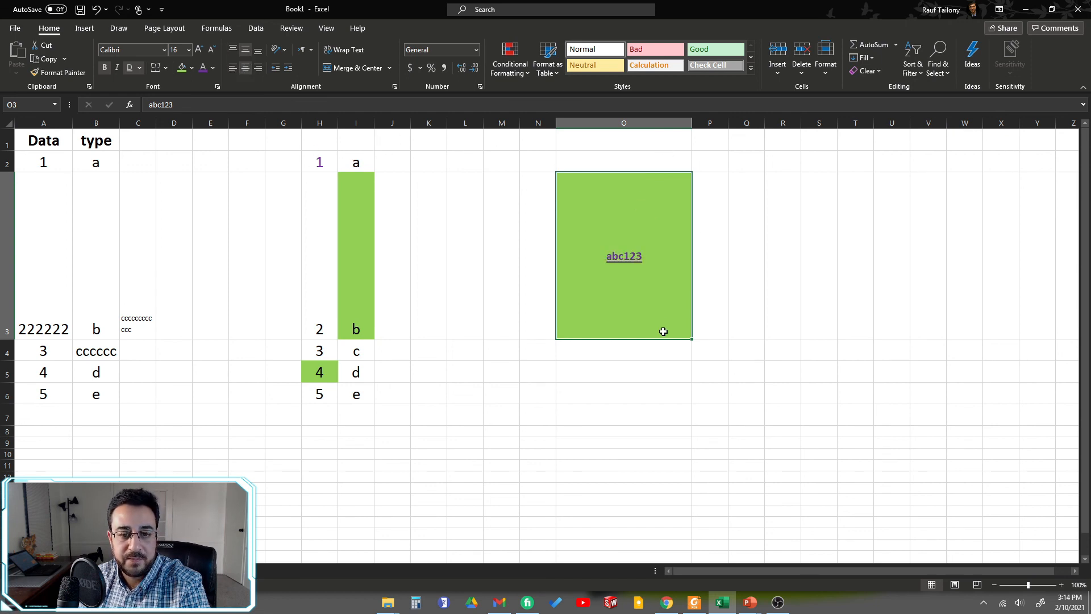
{"action": "left_click", "coordinate": [712, 378]}
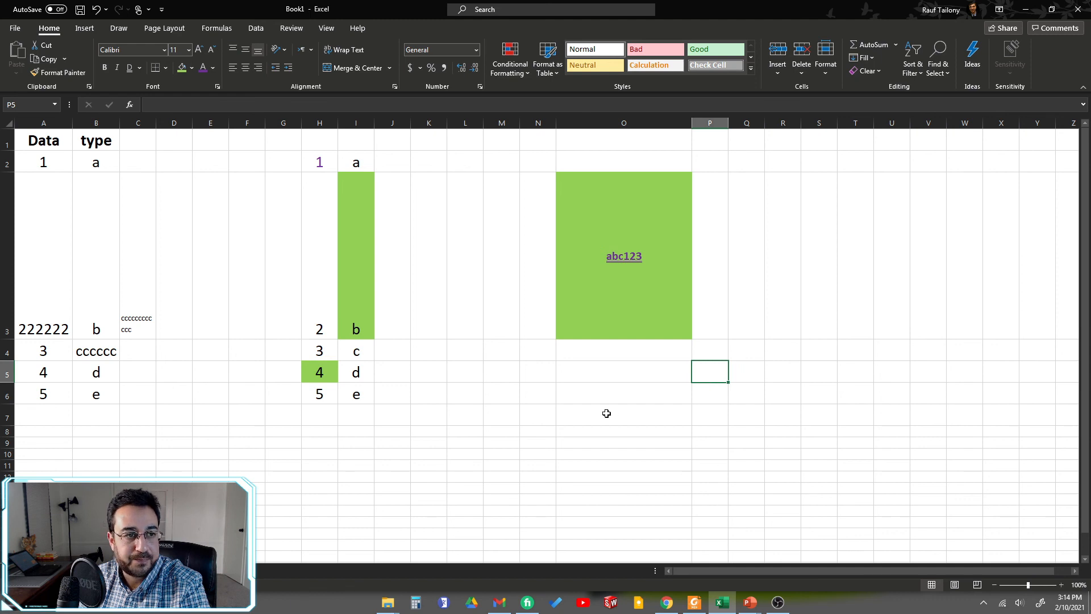
Step: Copy the formatting of cell O3 onto cell A3 with Format Painter
{"action": "left_click", "coordinate": [634, 225]}
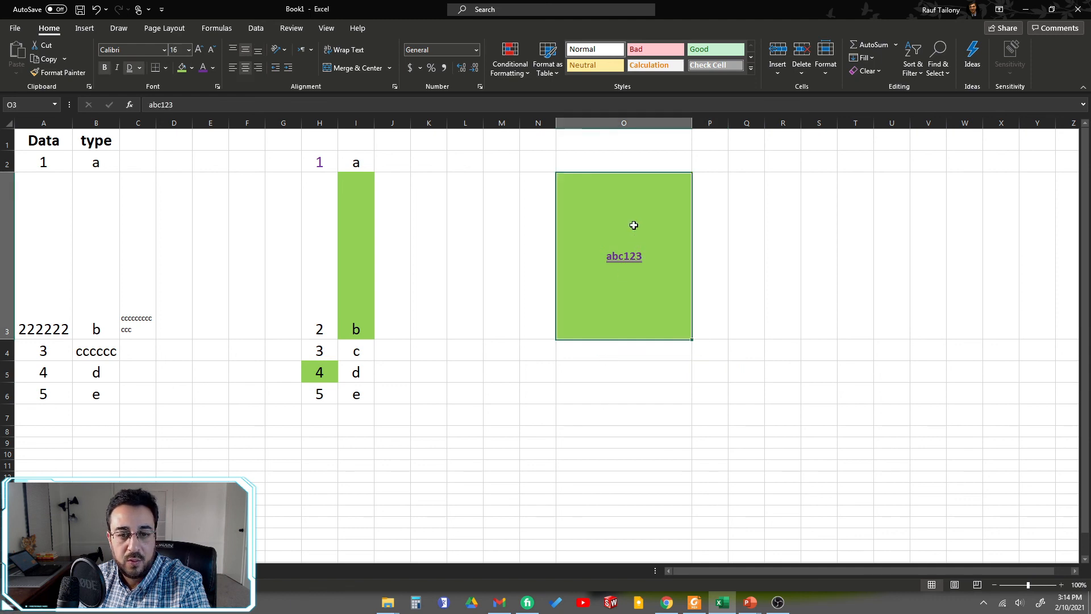
{"action": "right_click", "coordinate": [634, 225]}
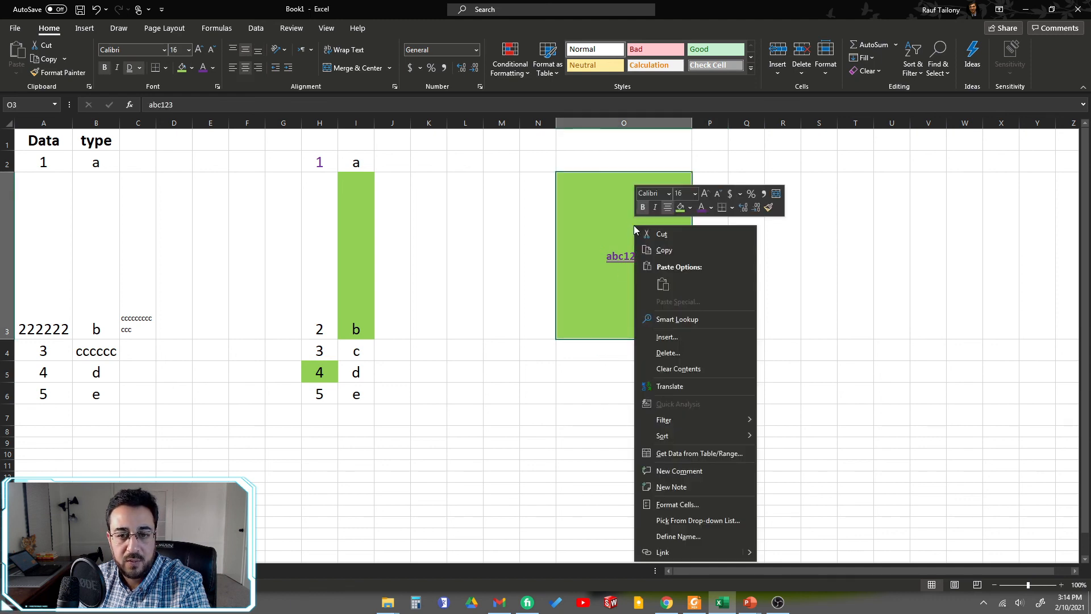
{"action": "left_click", "coordinate": [578, 210]}
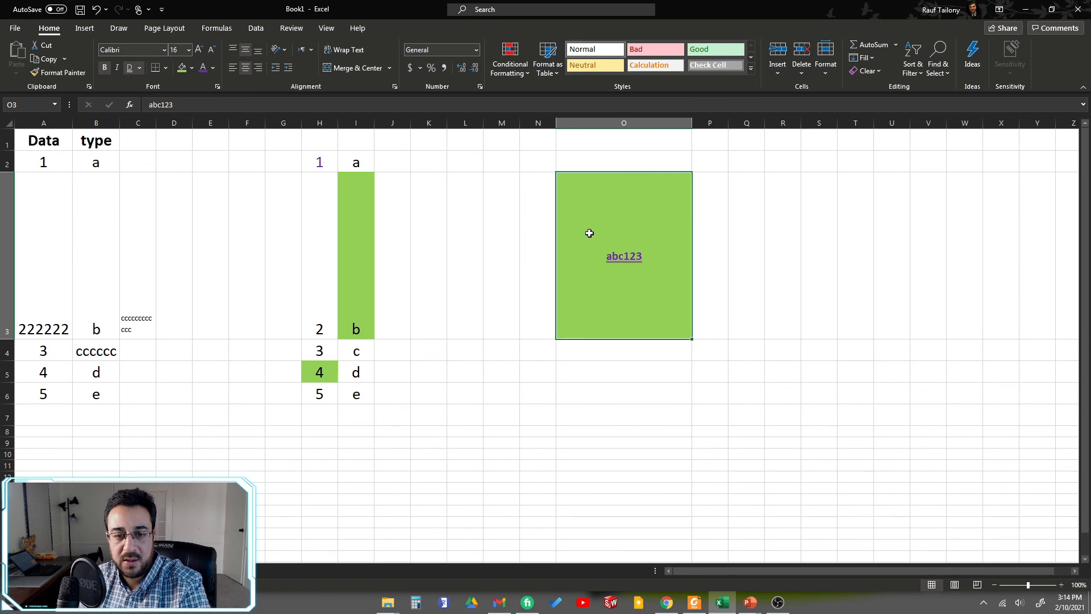
{"action": "right_click", "coordinate": [643, 199]}
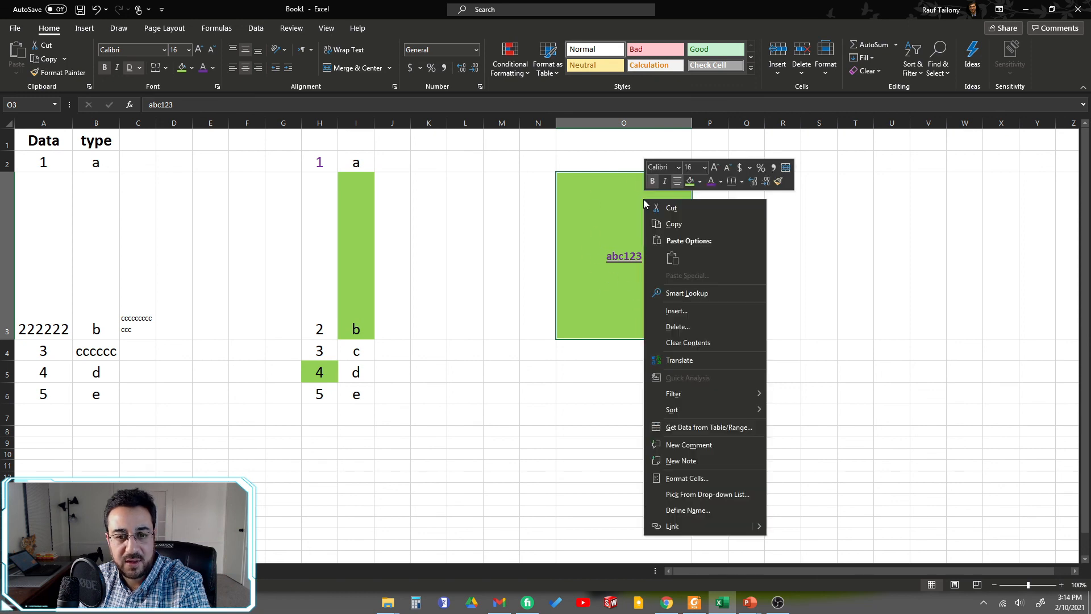
{"action": "left_click", "coordinate": [778, 181]}
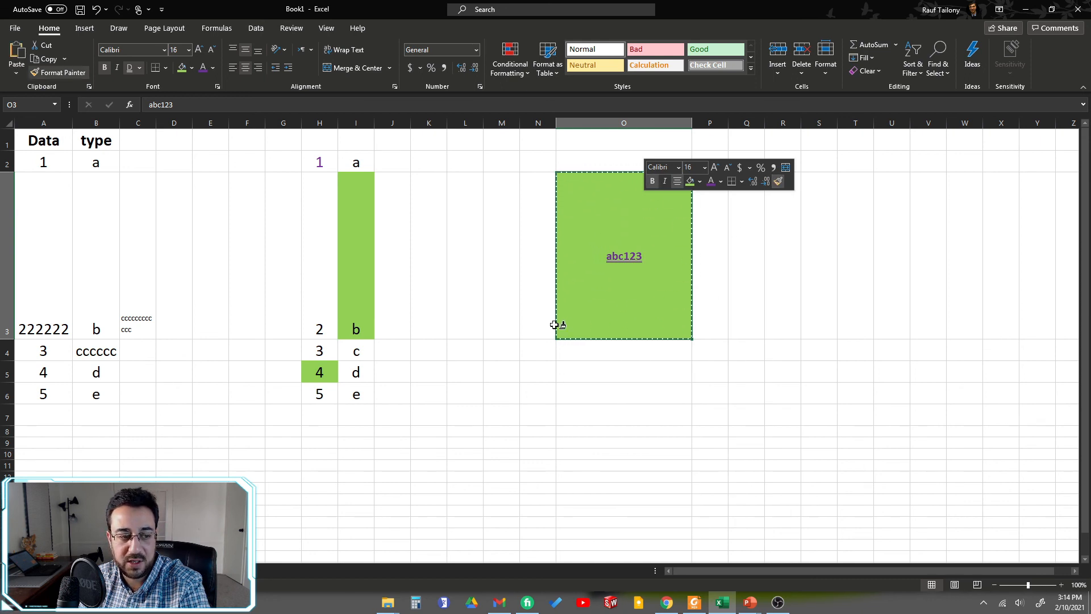
{"action": "left_click", "coordinate": [48, 262]}
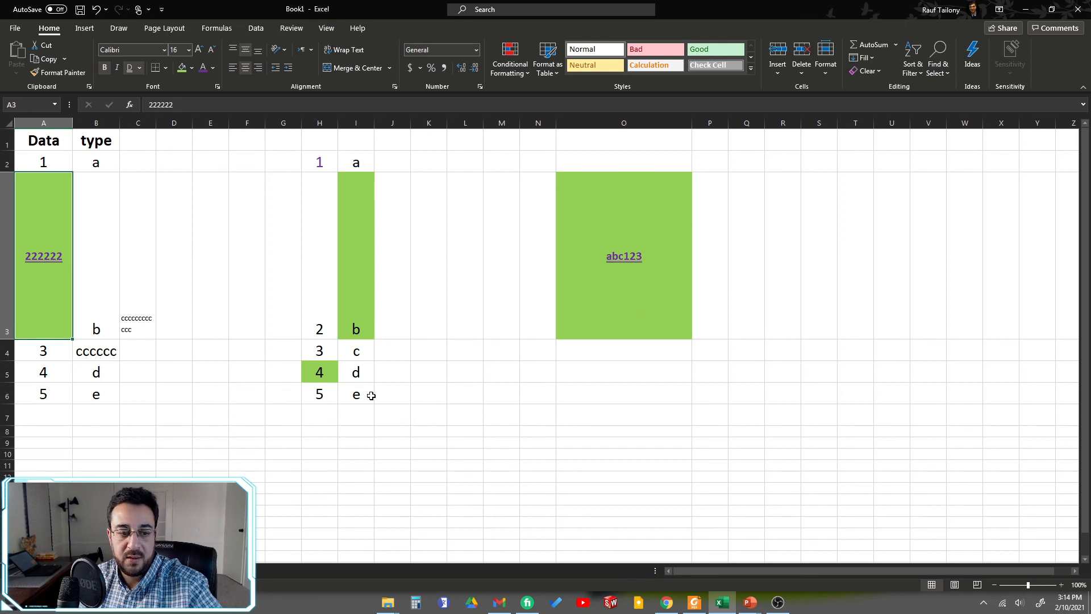
{"action": "left_click", "coordinate": [426, 375]}
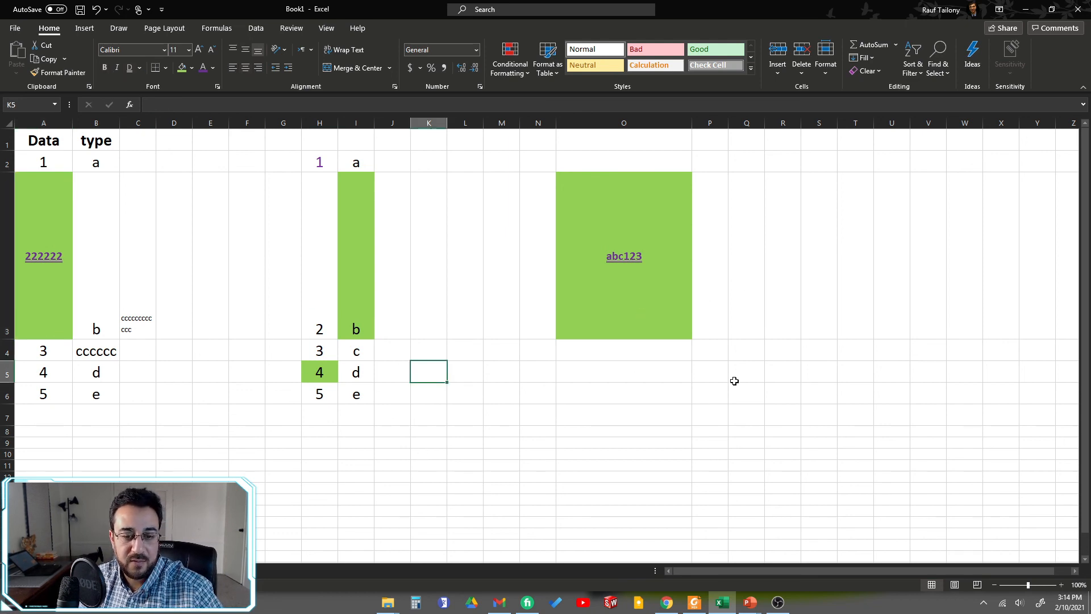
Step: Enter 132 in cell O5 and center it horizontally and vertically
{"action": "left_click", "coordinate": [749, 310]}
{"action": "left_click", "coordinate": [603, 374]}
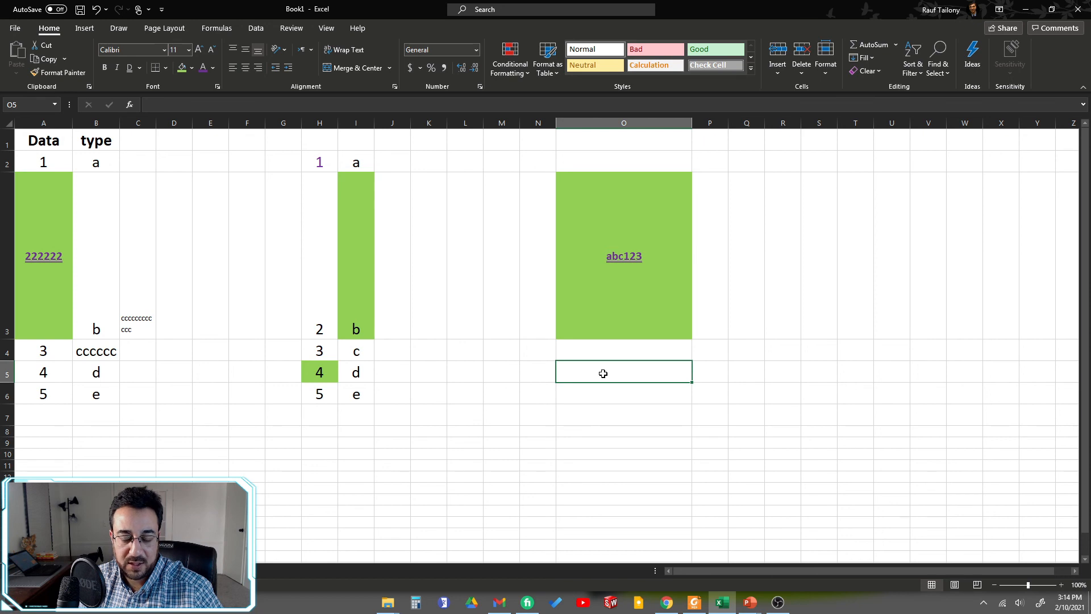
{"action": "type", "text": "132"}
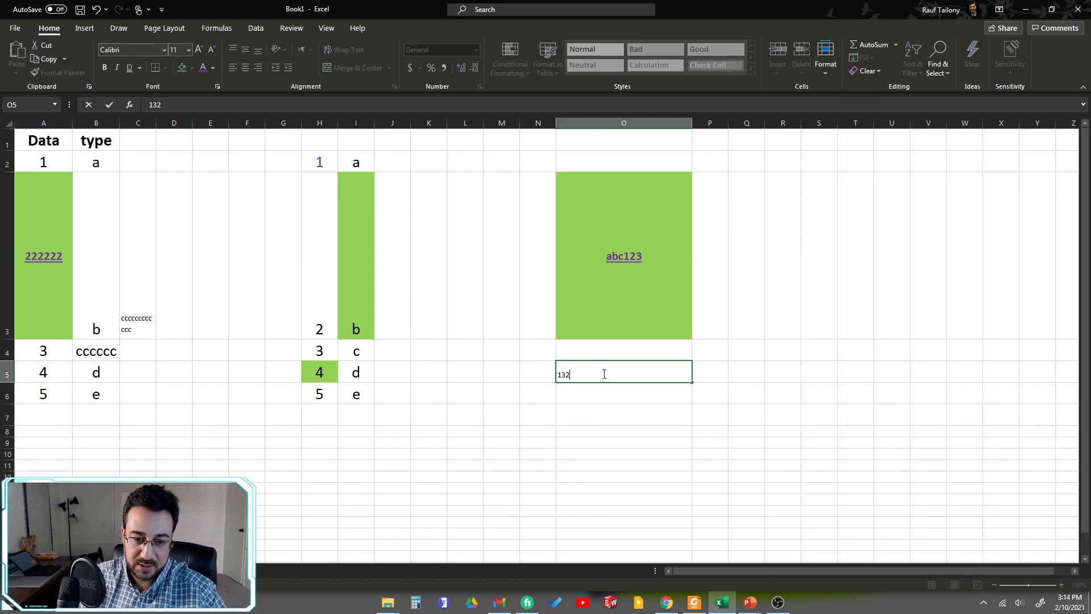
{"action": "key", "text": "Return"}
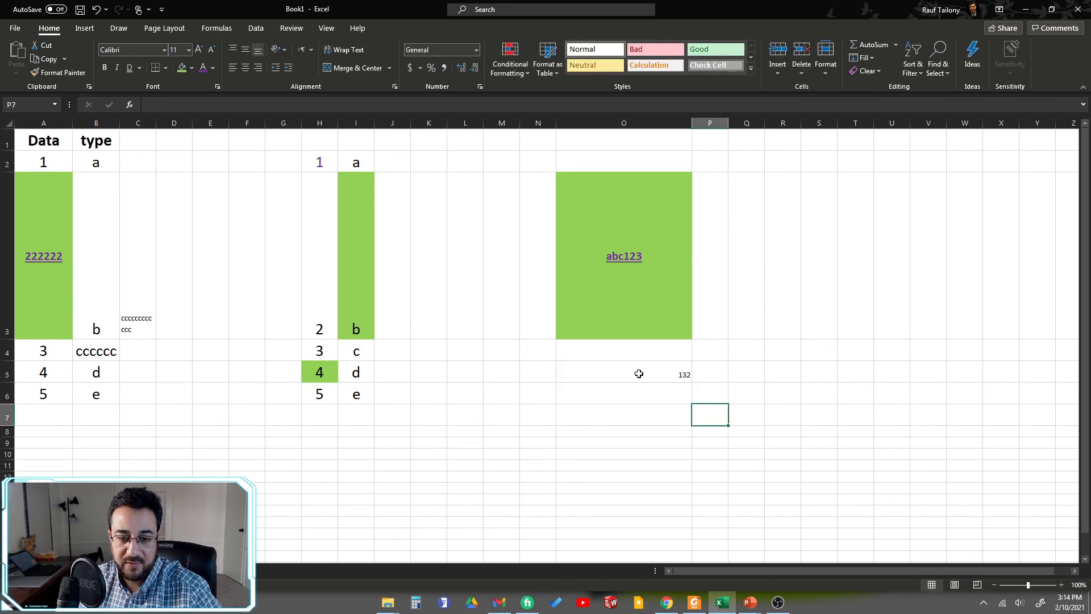
{"action": "left_click", "coordinate": [640, 373]}
{"action": "left_click", "coordinate": [245, 69]}
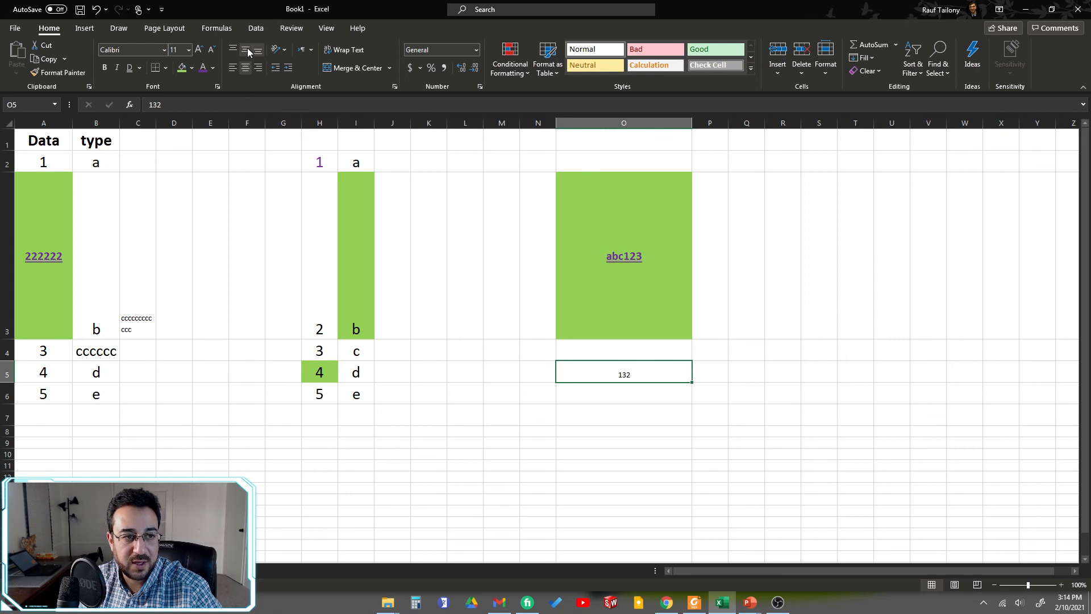
{"action": "left_click", "coordinate": [247, 48]}
{"action": "left_click", "coordinate": [670, 455]}
Step: Preview the Time, Date and General number formats for cell O5 in Format Cells and close the dialog without applying any
{"action": "right_click", "coordinate": [623, 370]}
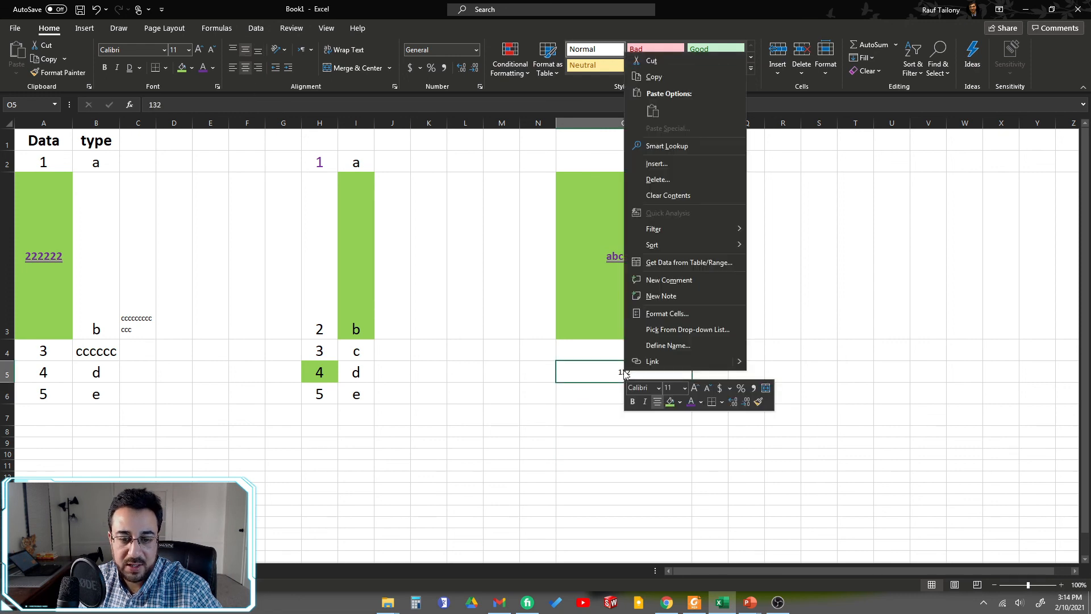
{"action": "left_click", "coordinate": [661, 314]}
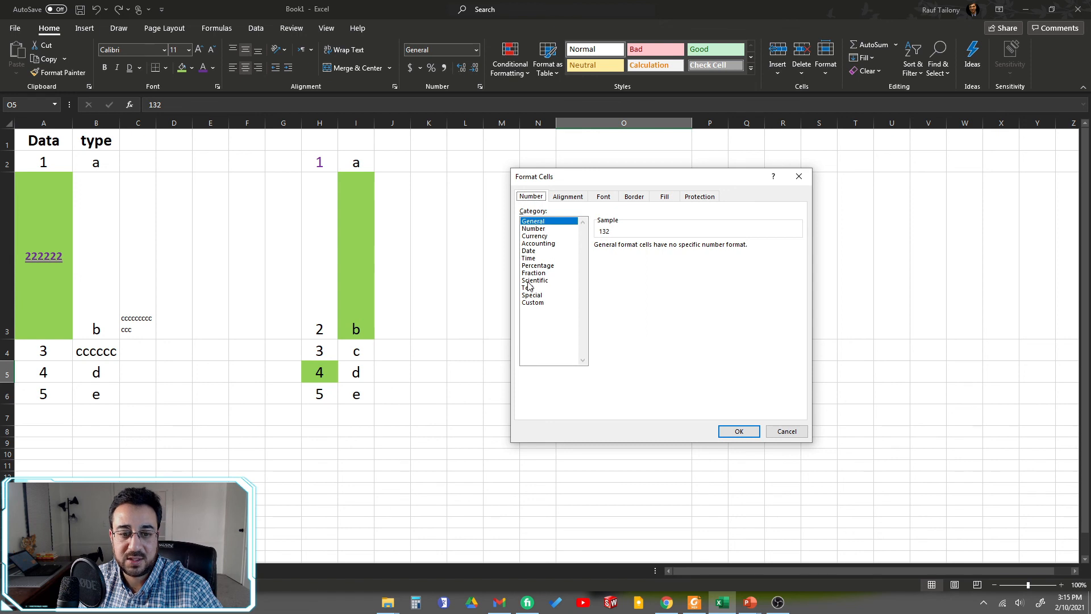
{"action": "left_click", "coordinate": [528, 259]}
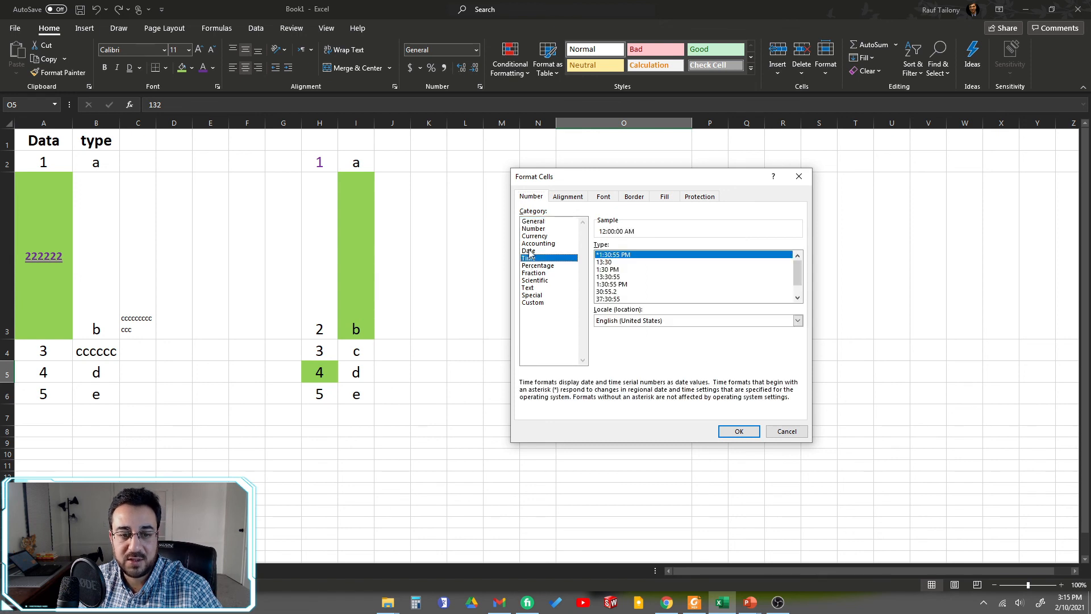
{"action": "left_click", "coordinate": [528, 251]}
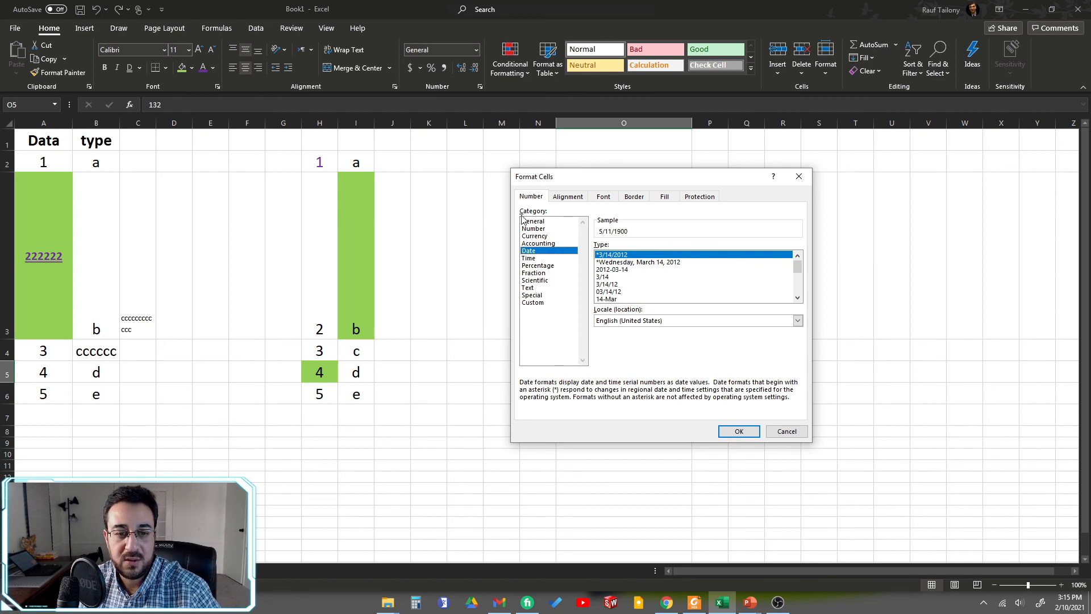
{"action": "left_click", "coordinate": [545, 222]}
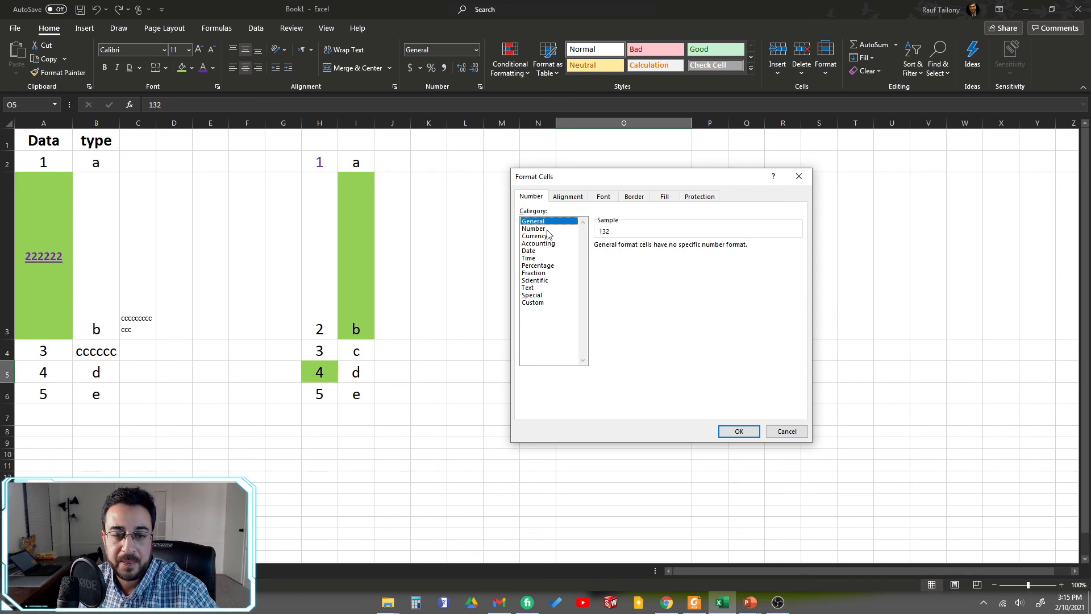
{"action": "left_click", "coordinate": [531, 253]}
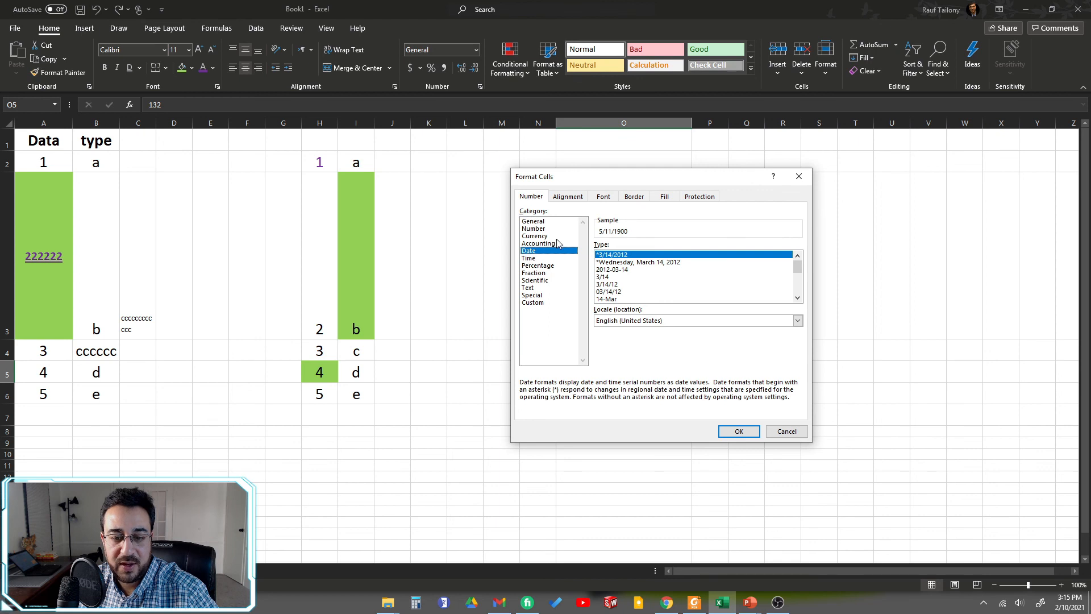
{"action": "left_click", "coordinate": [787, 431]}
{"action": "left_click", "coordinate": [636, 432]}
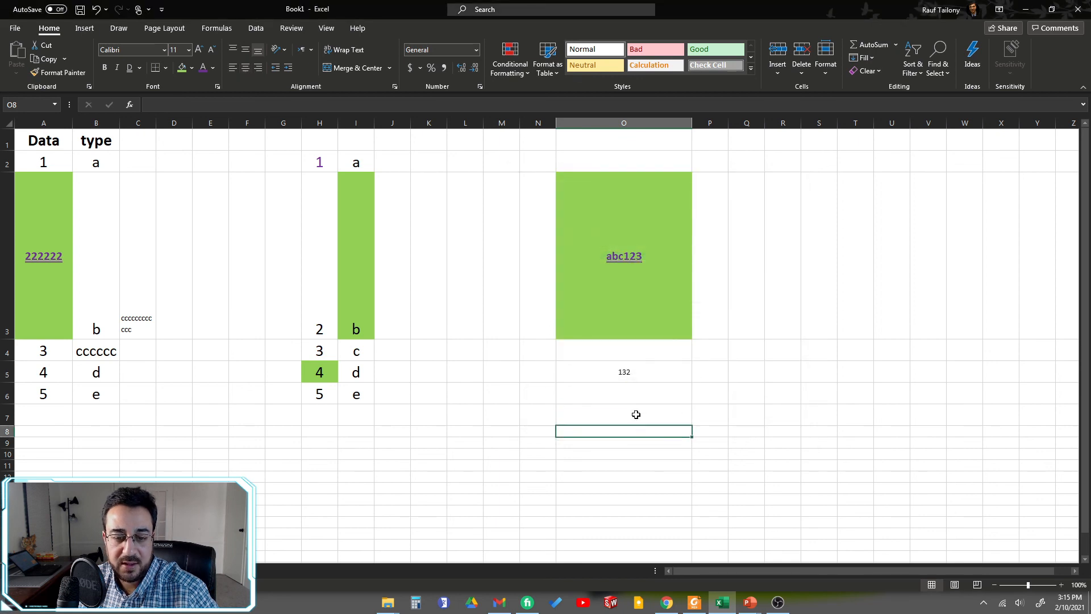
Step: Clear cell O5 and enter 02102021 in it
{"action": "left_click", "coordinate": [631, 369]}
{"action": "key", "text": "Delete"}
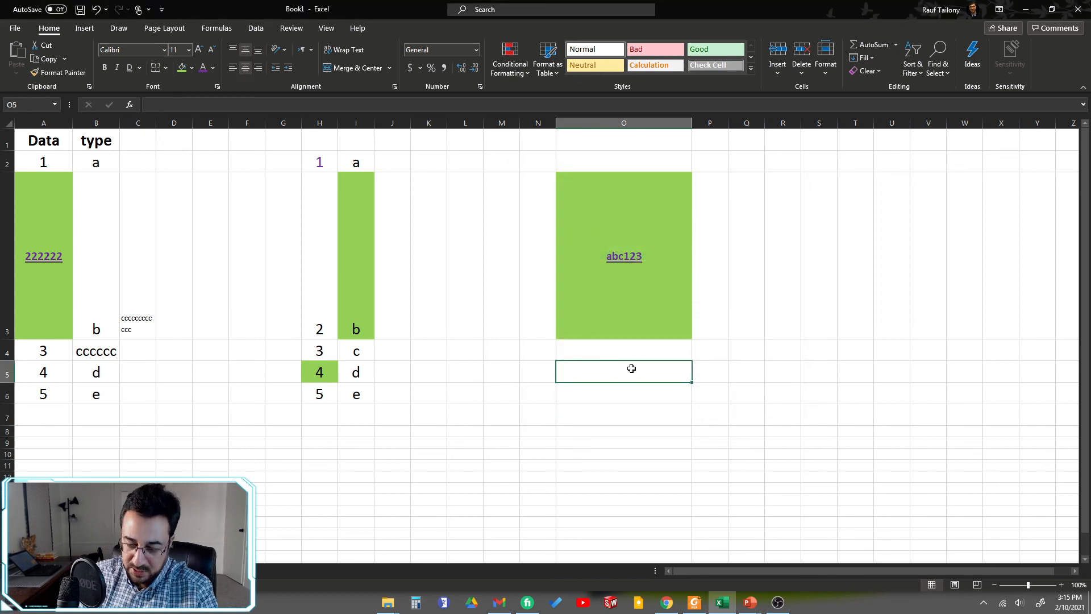
{"action": "type", "text": "02"}
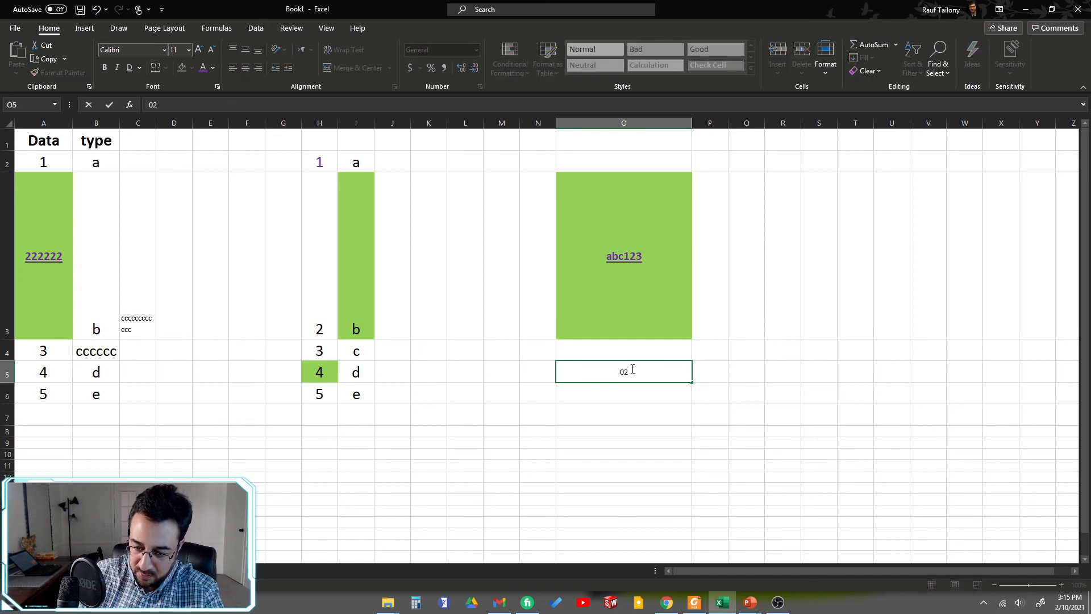
{"action": "type", "text": "1020"}
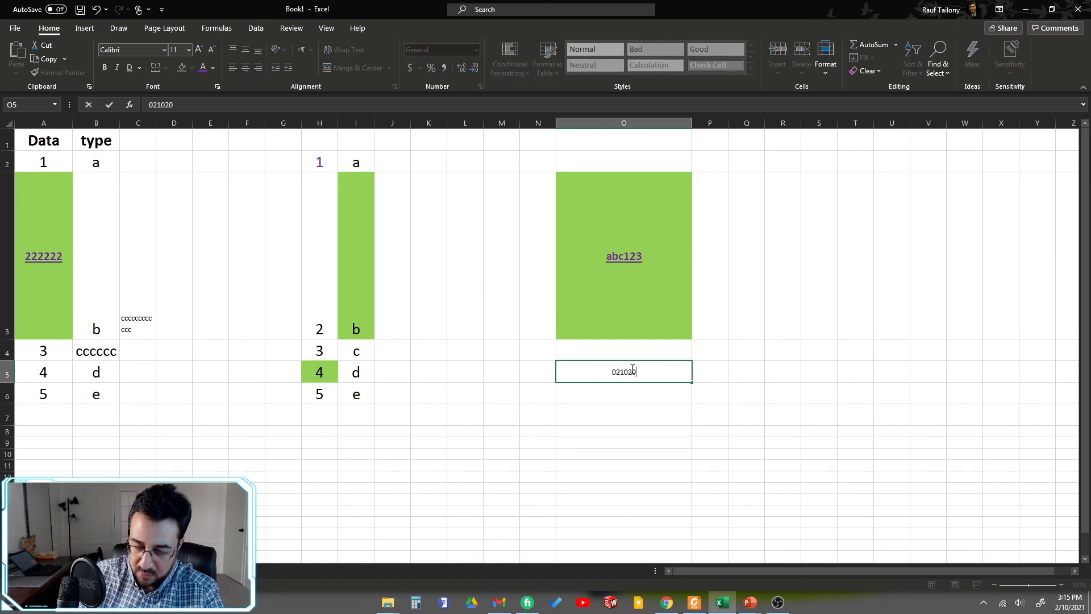
{"action": "type", "text": "21"}
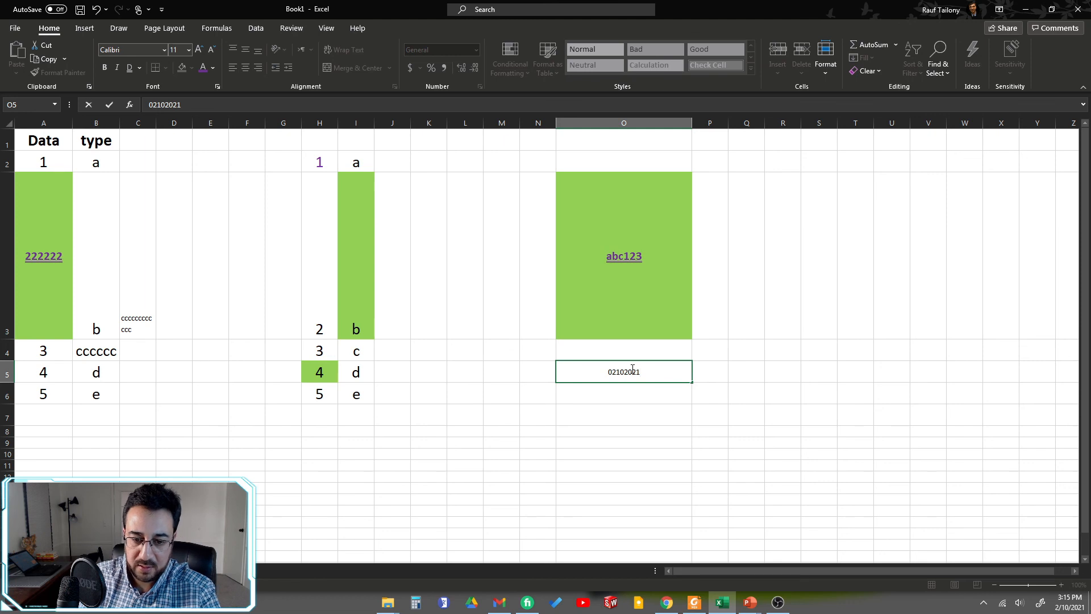
{"action": "key", "text": "Return"}
Step: Format cell O5 as a Date with the *3/14/2012 type
{"action": "left_click", "coordinate": [640, 370]}
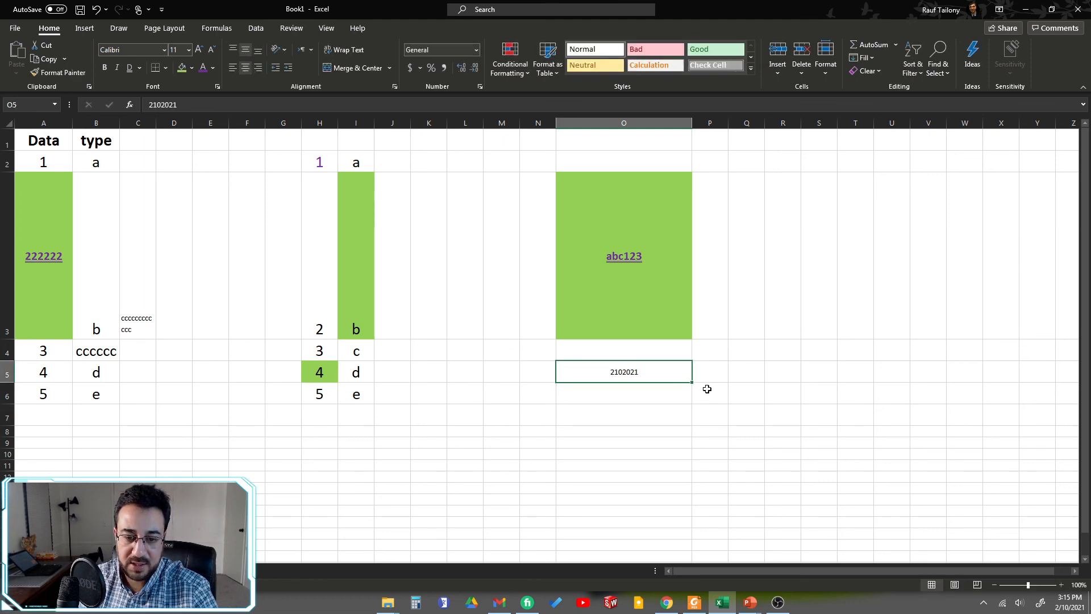
{"action": "right_click", "coordinate": [647, 369]}
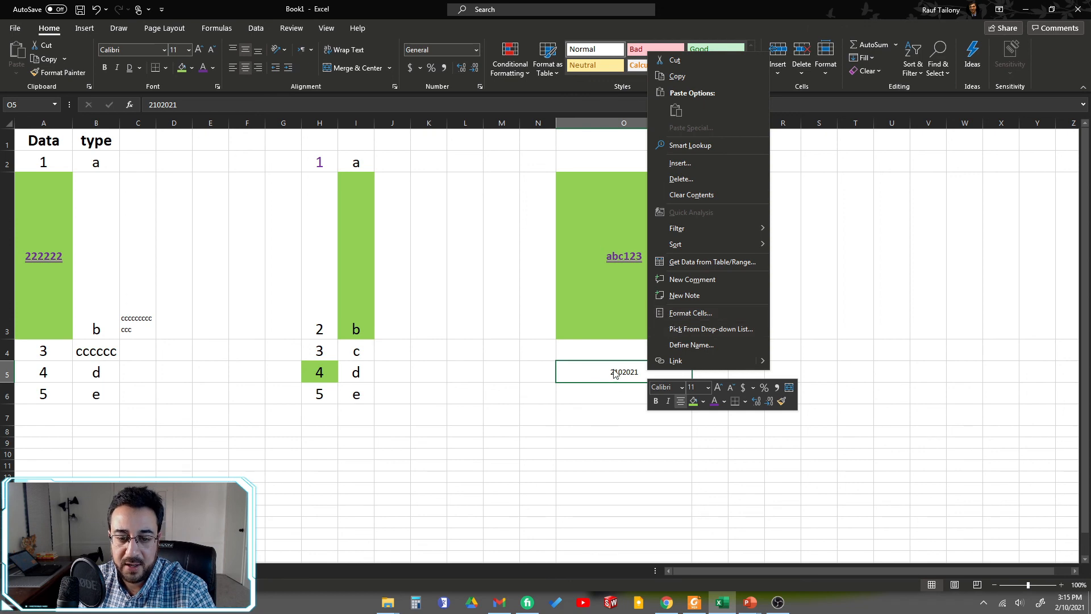
{"action": "left_click", "coordinate": [650, 312]}
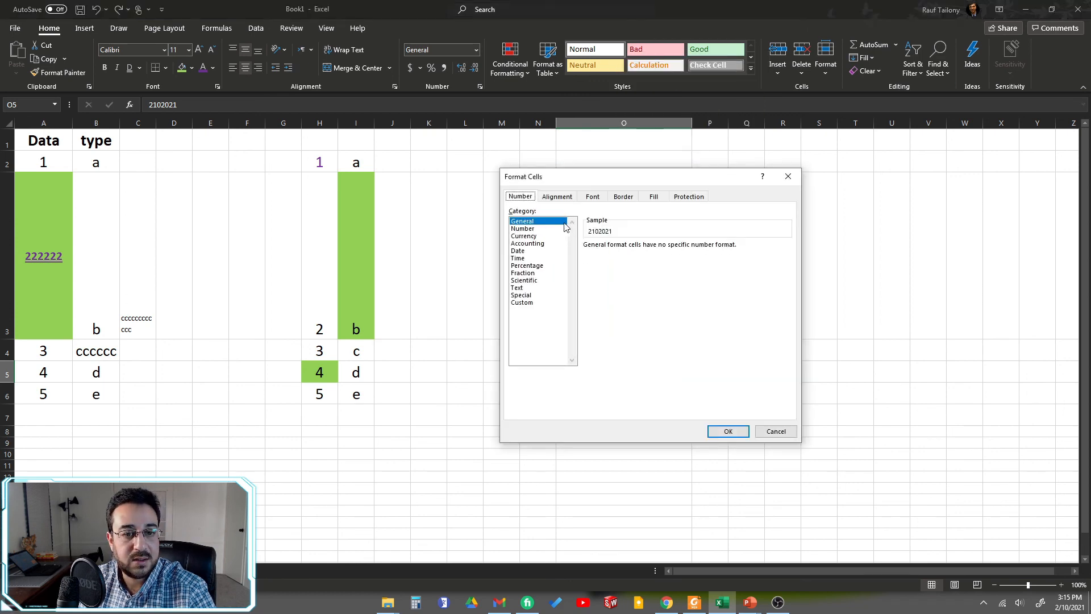
{"action": "left_click", "coordinate": [520, 251]}
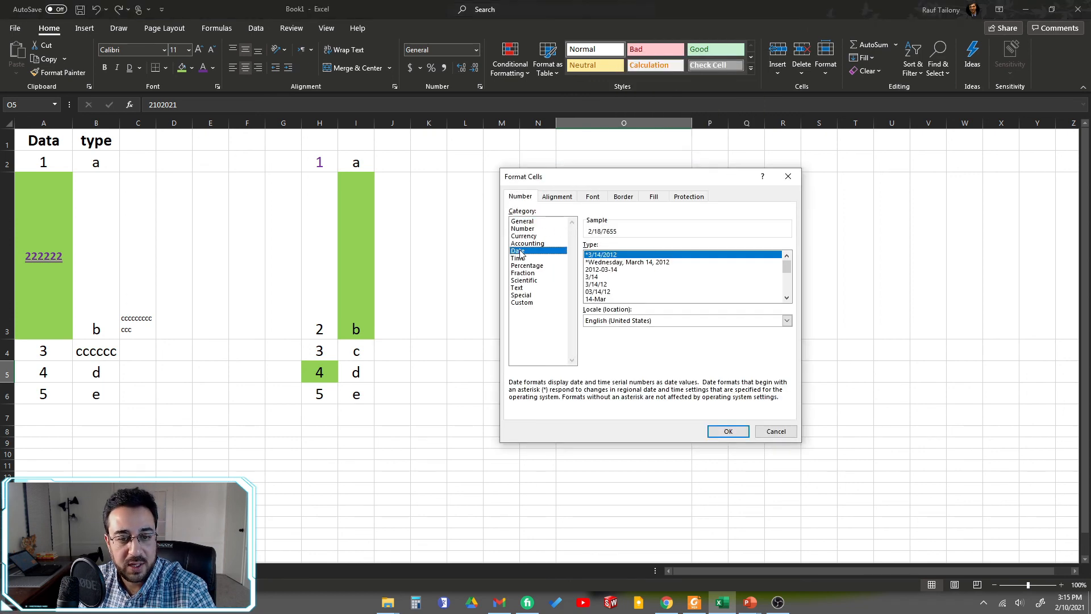
{"action": "left_click", "coordinate": [605, 263]}
{"action": "left_click", "coordinate": [604, 255]}
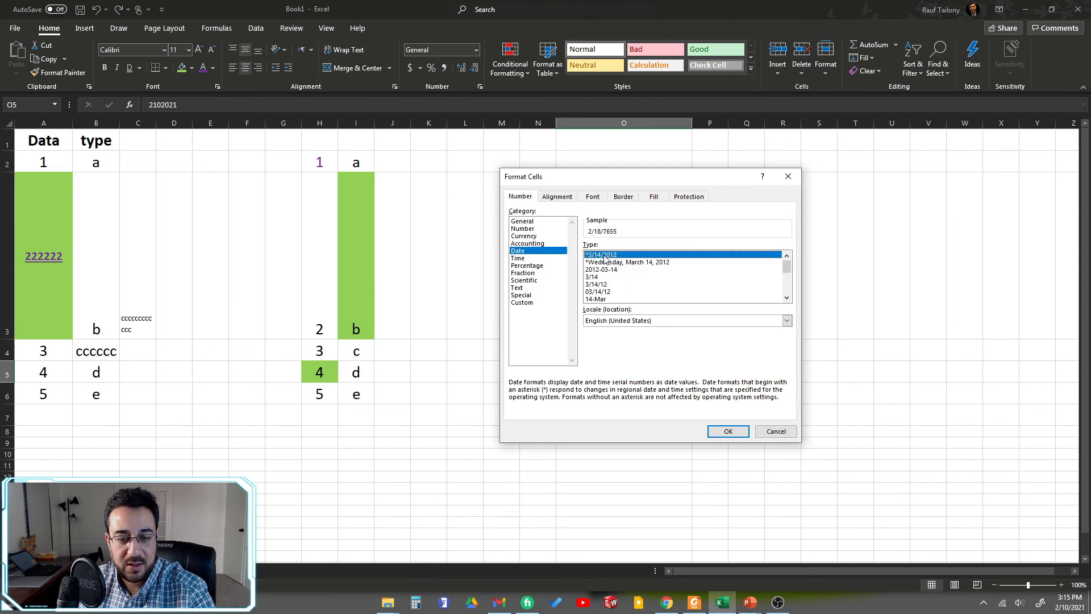
{"action": "left_click", "coordinate": [726, 431]}
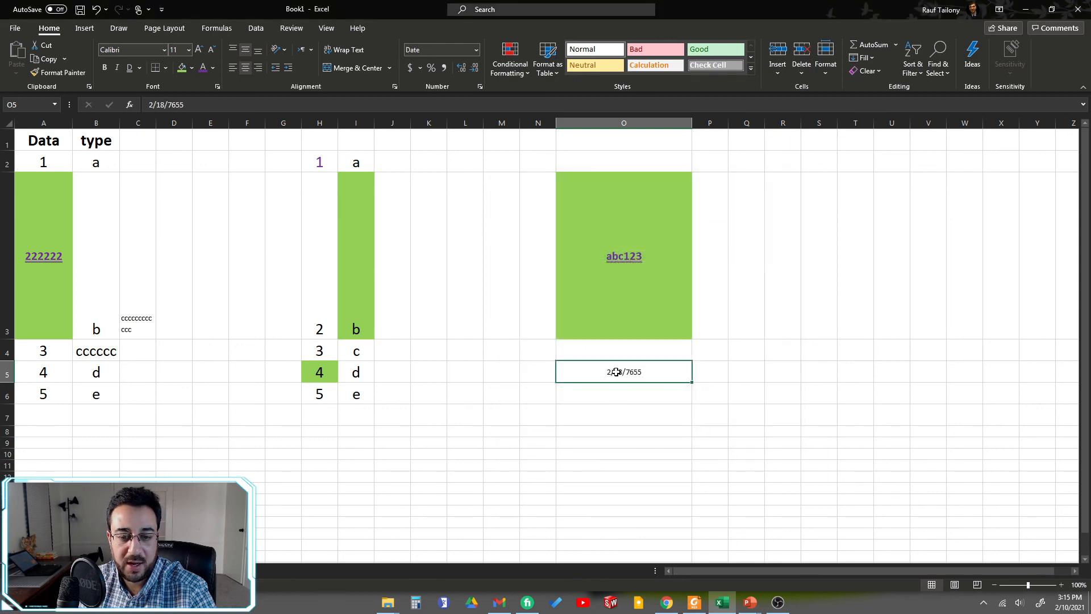
Step: Change the year of the date in cell O5 to 2021
{"action": "double_click", "coordinate": [656, 373]}
{"action": "left_click_drag", "start_coordinate": [655, 371], "coordinate": [631, 368]}
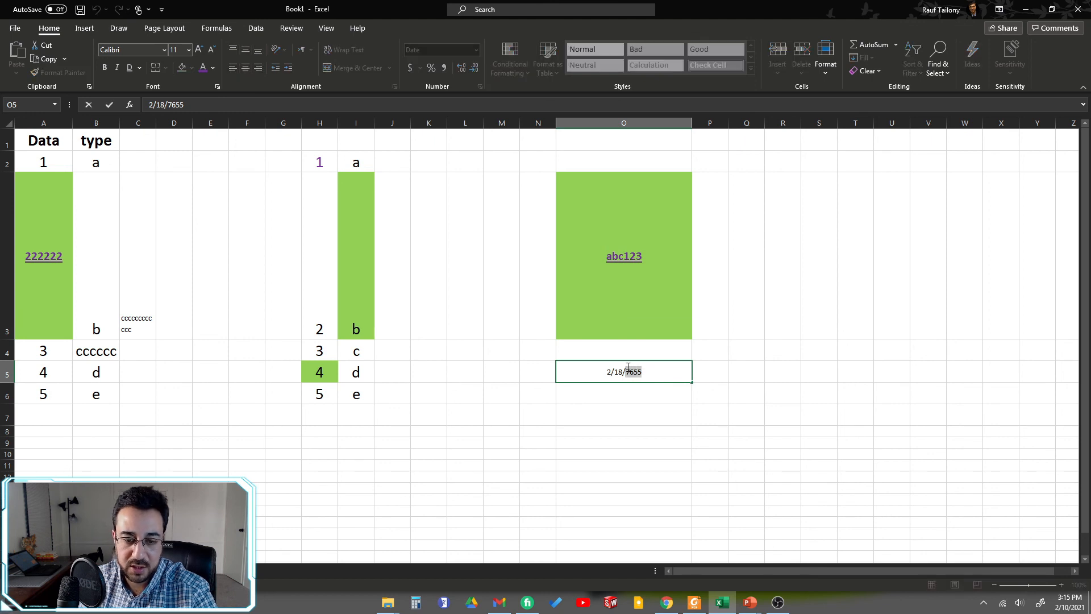
{"action": "type", "text": "2021"}
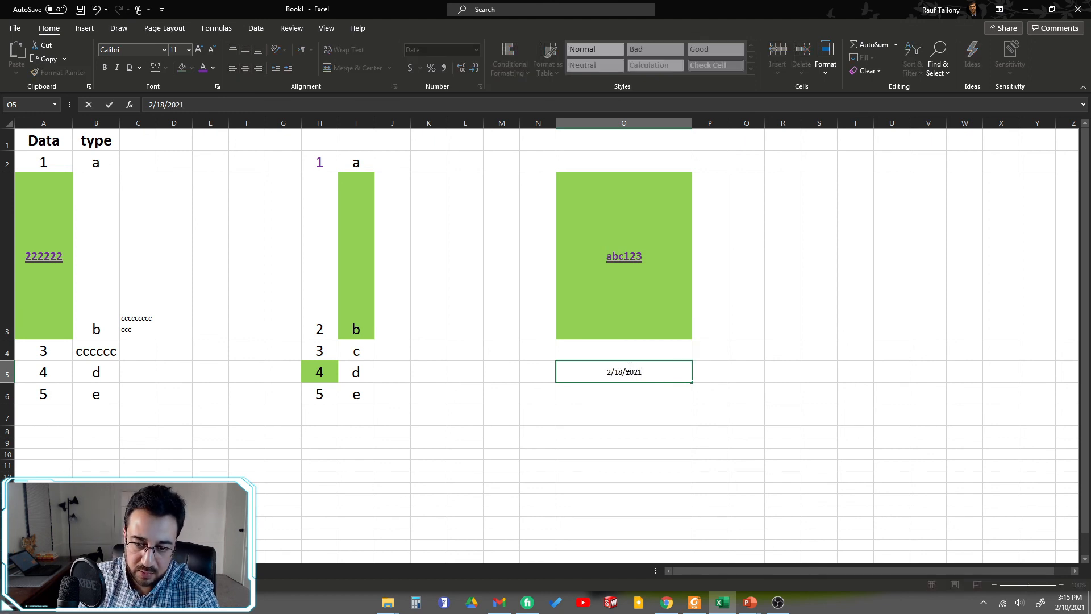
{"action": "key", "text": "Return"}
{"action": "left_click", "coordinate": [625, 375]}
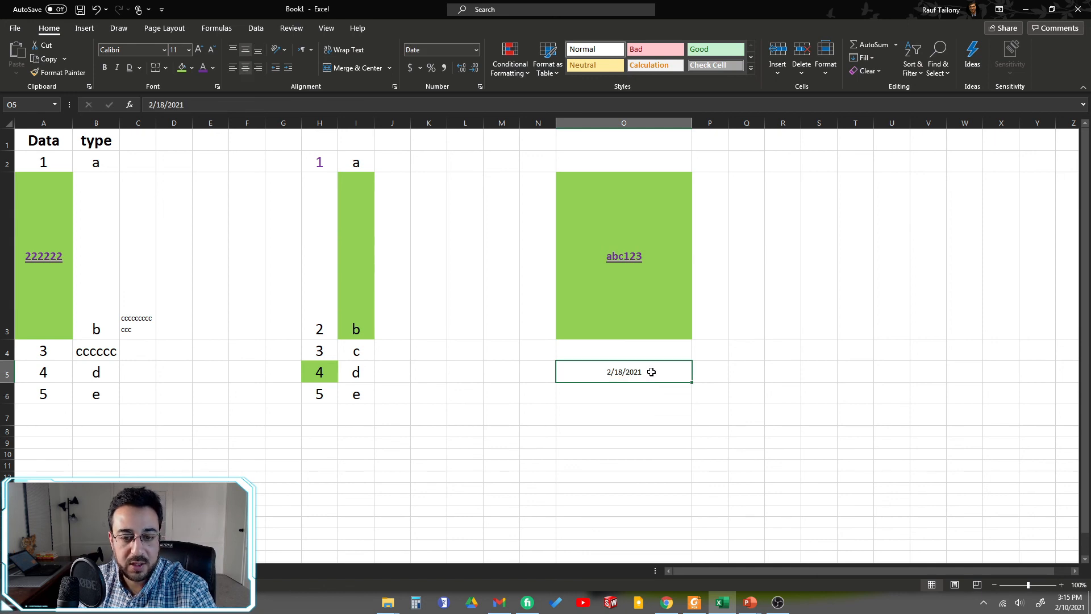
Step: Format cell O5 as a Time with the *1:30:55 PM type
{"action": "right_click", "coordinate": [651, 371]}
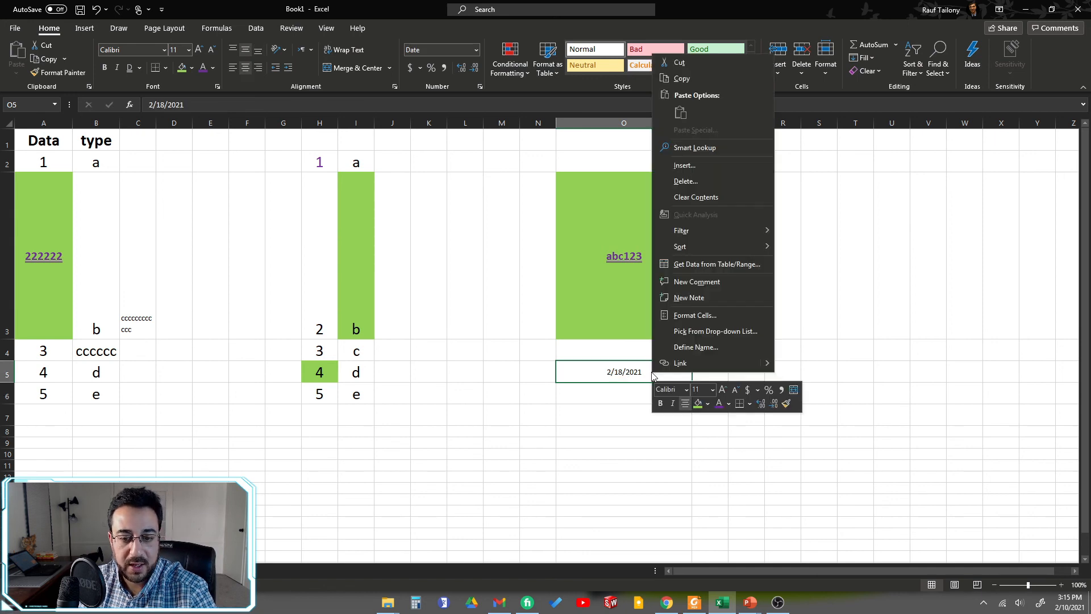
{"action": "left_click", "coordinate": [689, 315]}
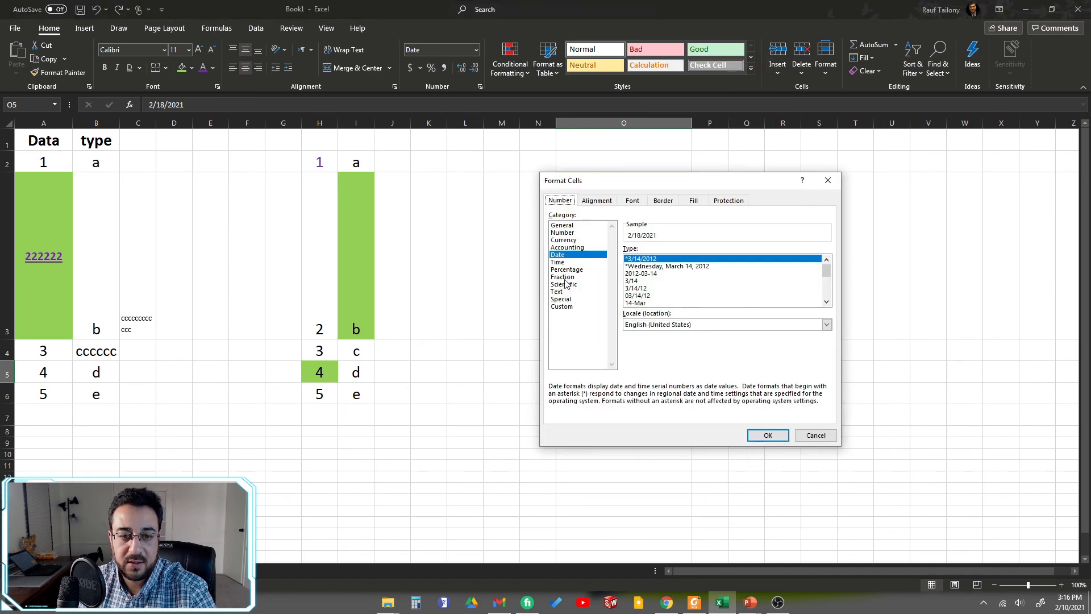
{"action": "left_click", "coordinate": [559, 262]}
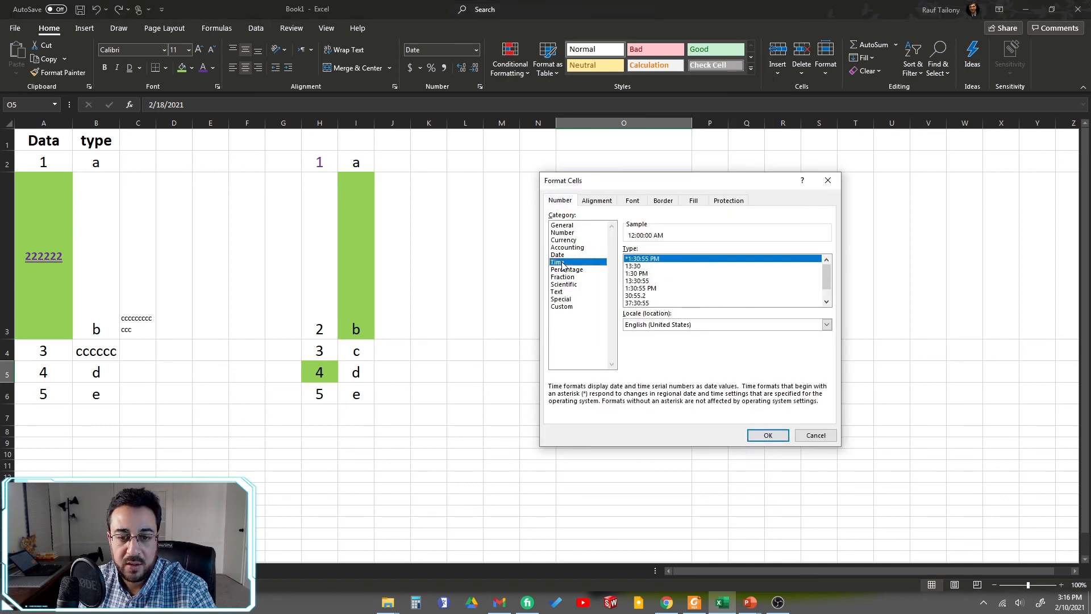
{"action": "left_click", "coordinate": [768, 434]}
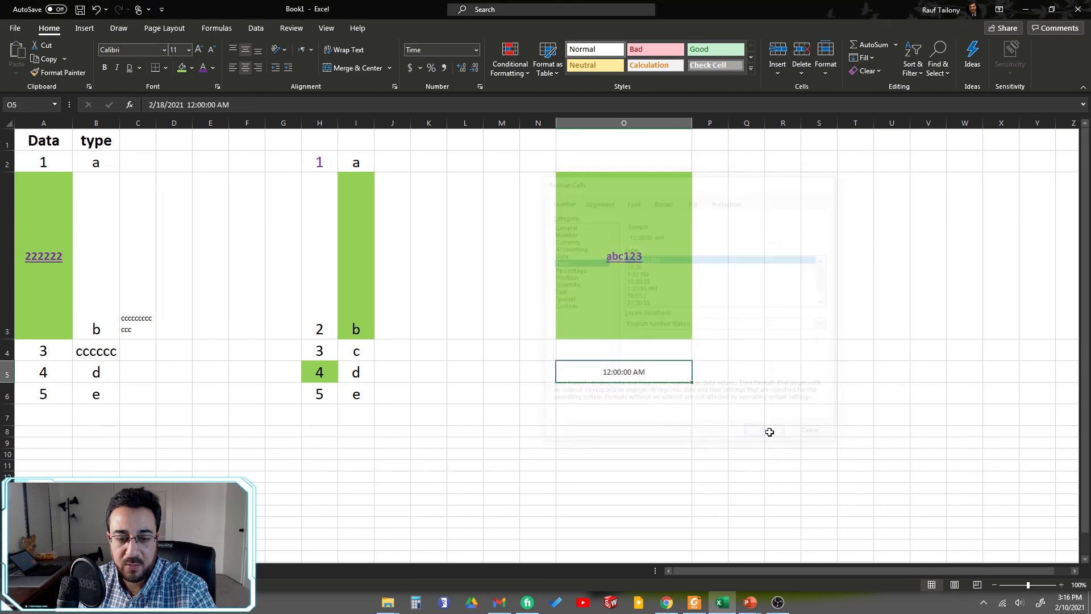
Step: Remove the date part from cell O5 and change its time to 01:52:55 PM
{"action": "double_click", "coordinate": [627, 371]}
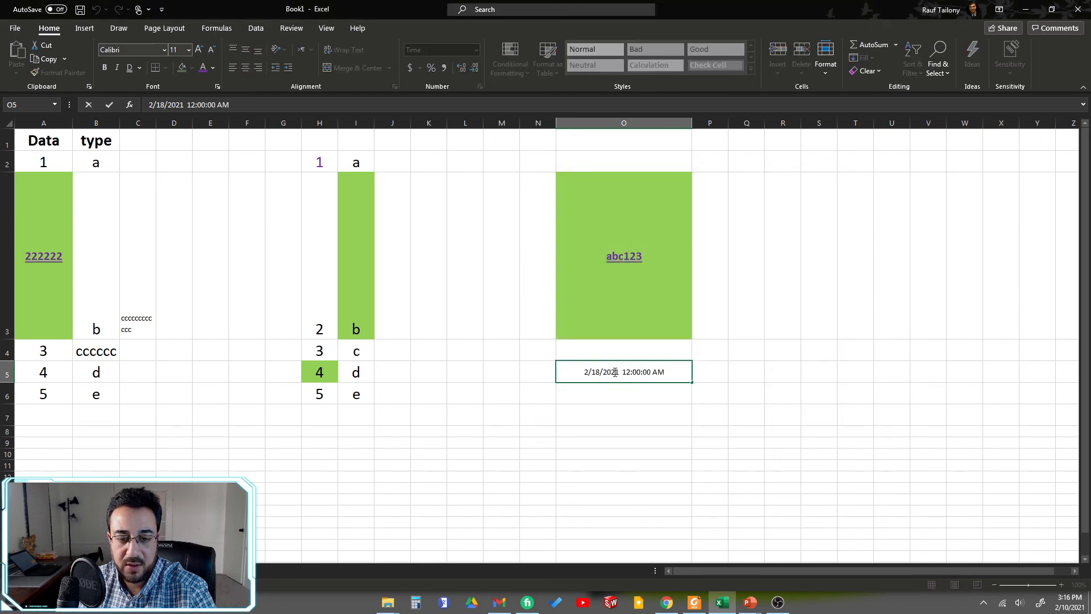
{"action": "left_click_drag", "start_coordinate": [588, 369], "coordinate": [559, 368]}
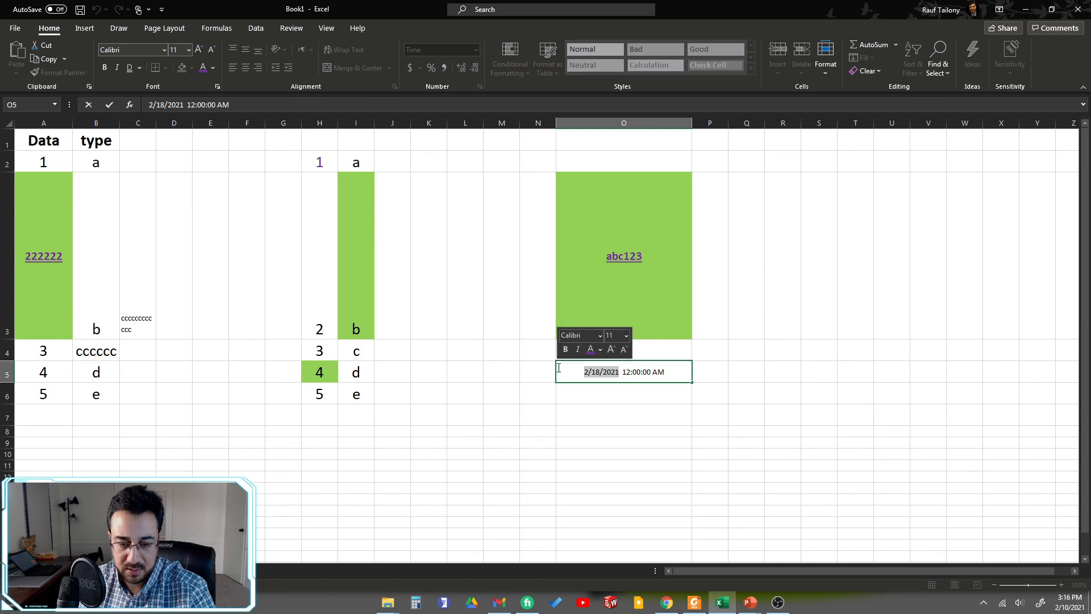
{"action": "key", "text": "Delete"}
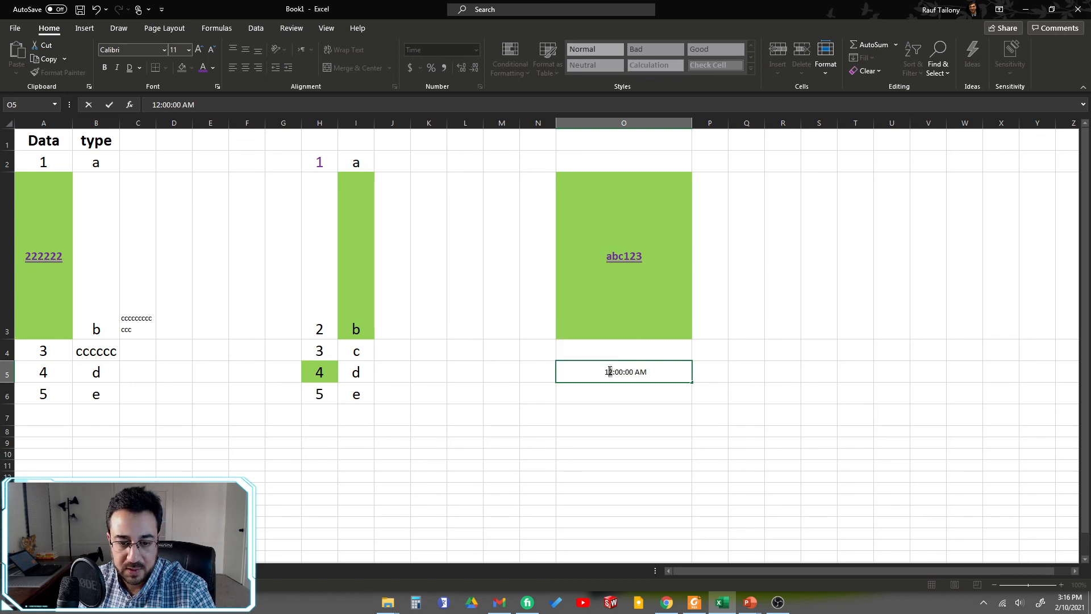
{"action": "left_click_drag", "start_coordinate": [610, 371], "coordinate": [606, 372]}
{"action": "type", "text": "01"}
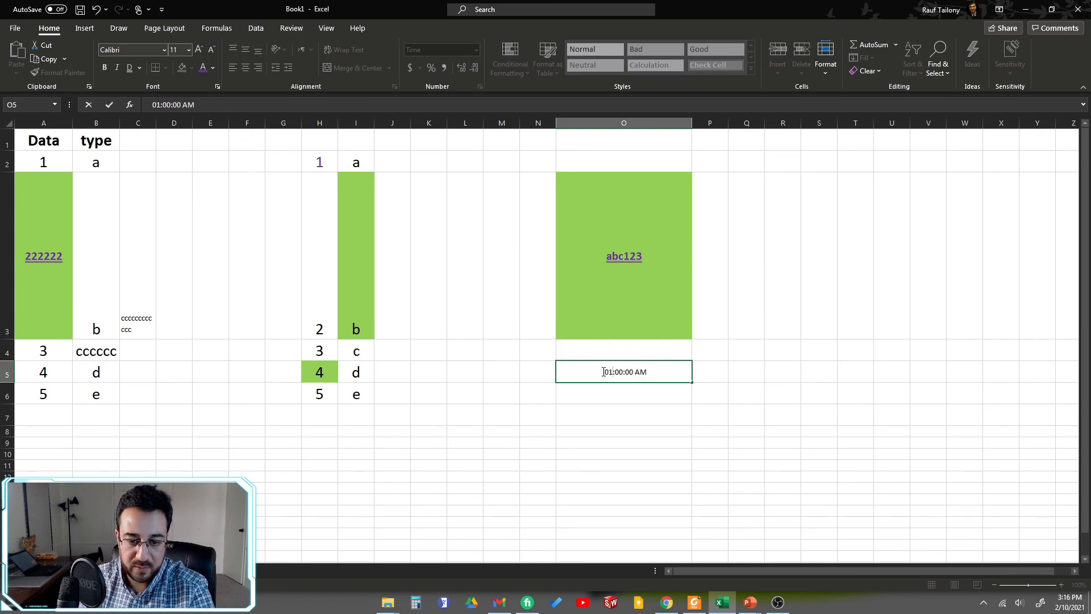
{"action": "left_click_drag", "start_coordinate": [616, 371], "coordinate": [616, 371]}
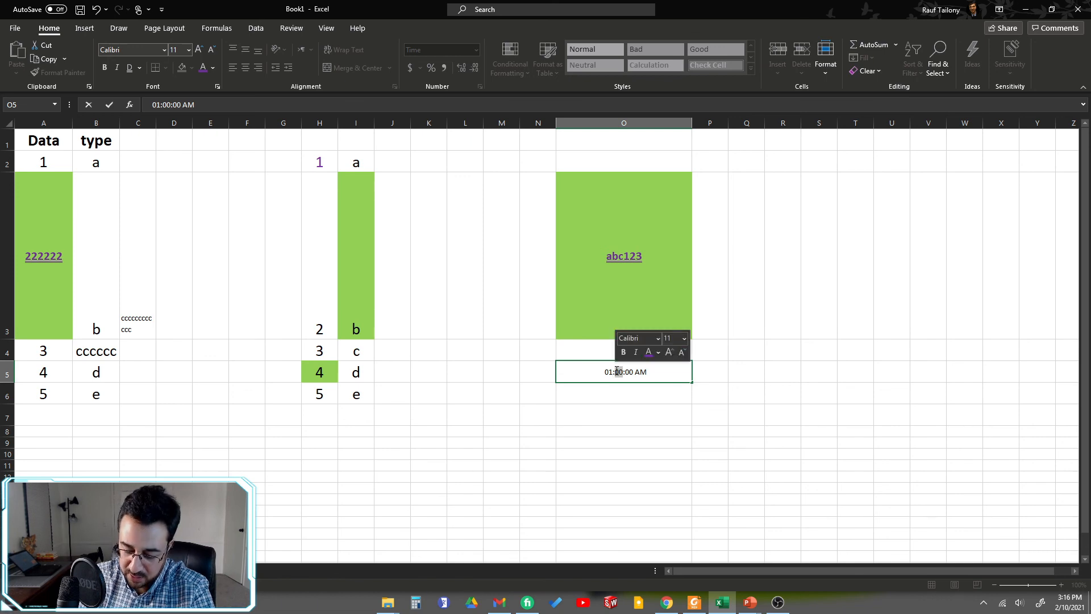
{"action": "type", "text": "52"}
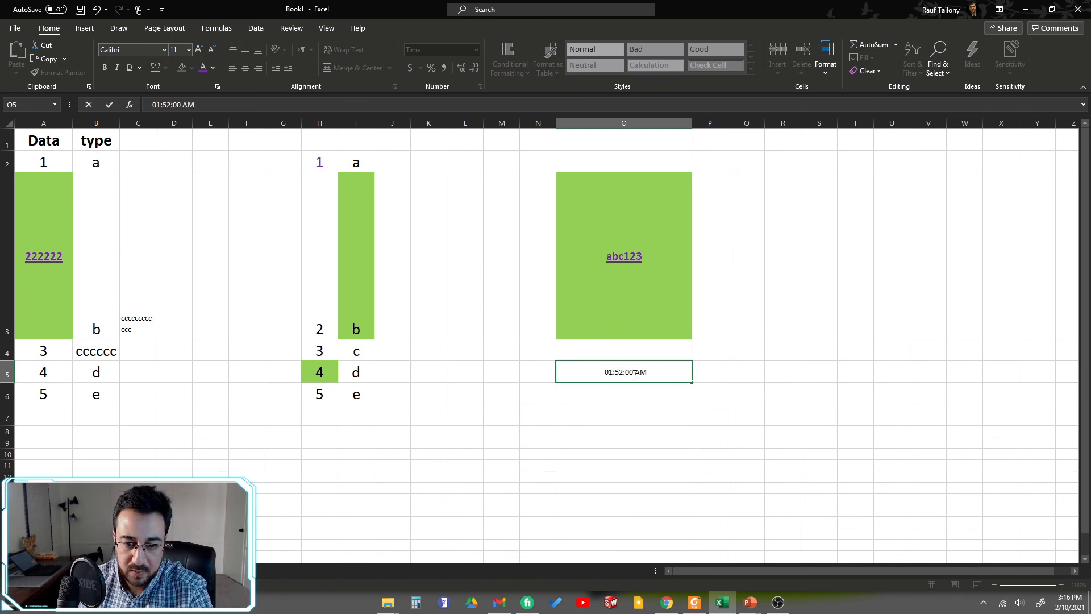
{"action": "left_click_drag", "start_coordinate": [625, 371], "coordinate": [635, 371]}
{"action": "type", "text": "55 "}
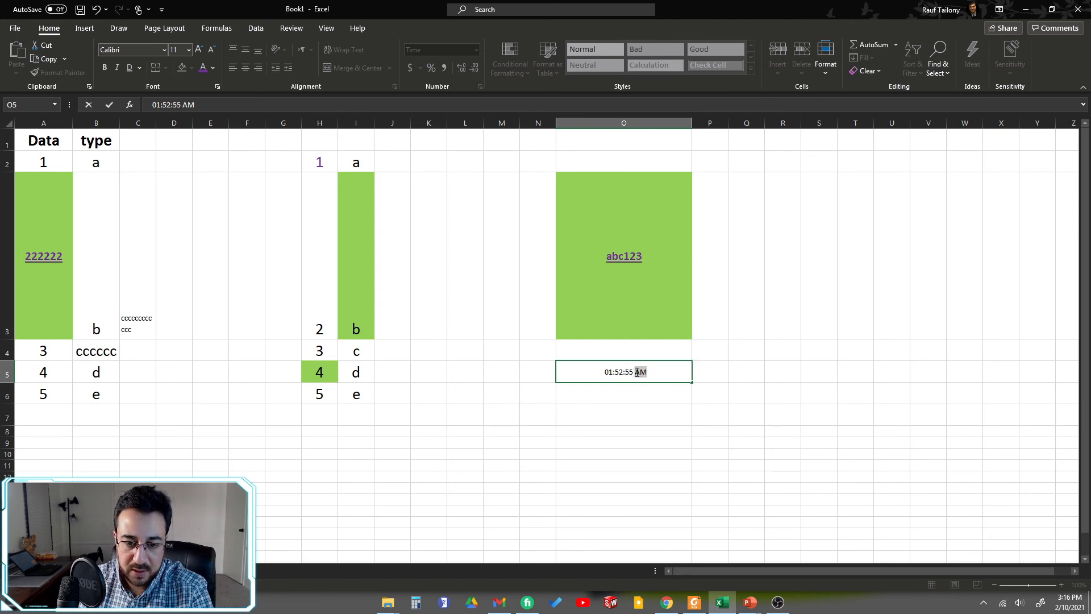
{"action": "type", "text": "PM"}
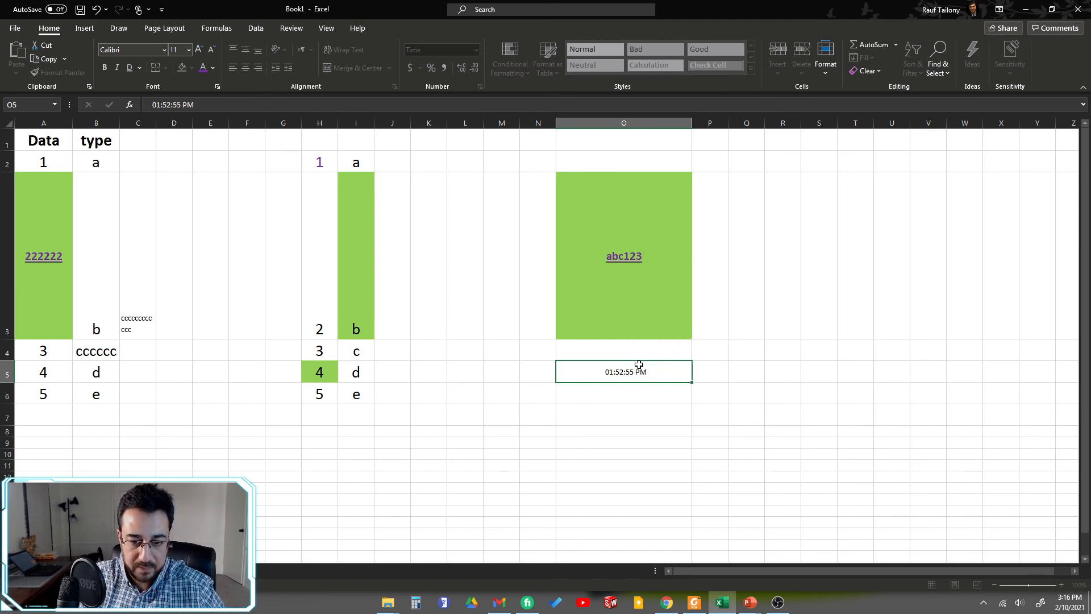
{"action": "key", "text": "Return"}
{"action": "left_click", "coordinate": [640, 366]}
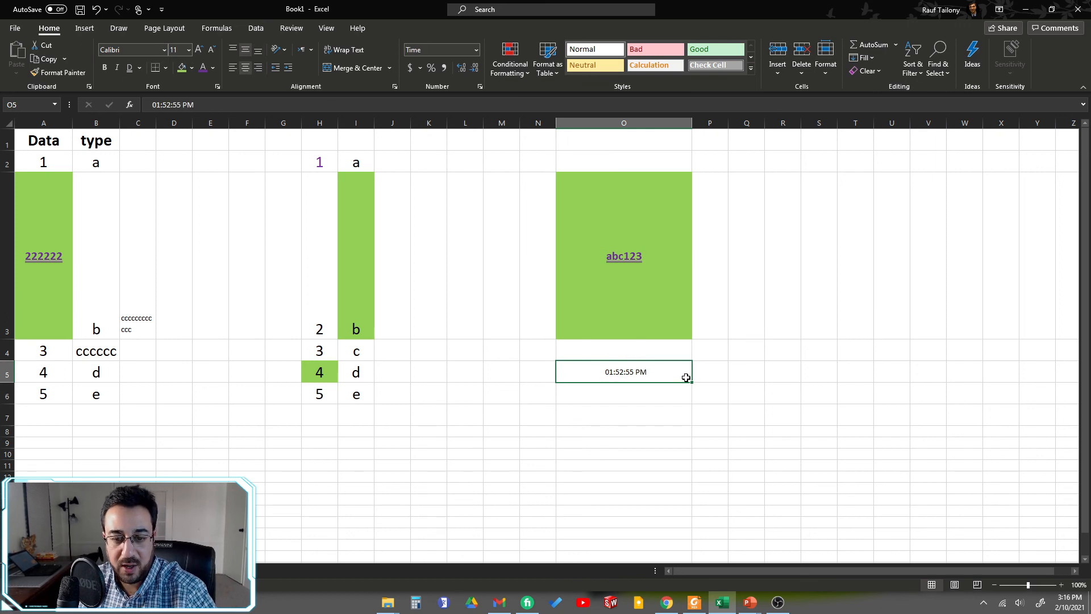
Step: Enter the time 01:02:55 PM in cell P5
{"action": "left_click", "coordinate": [704, 371]}
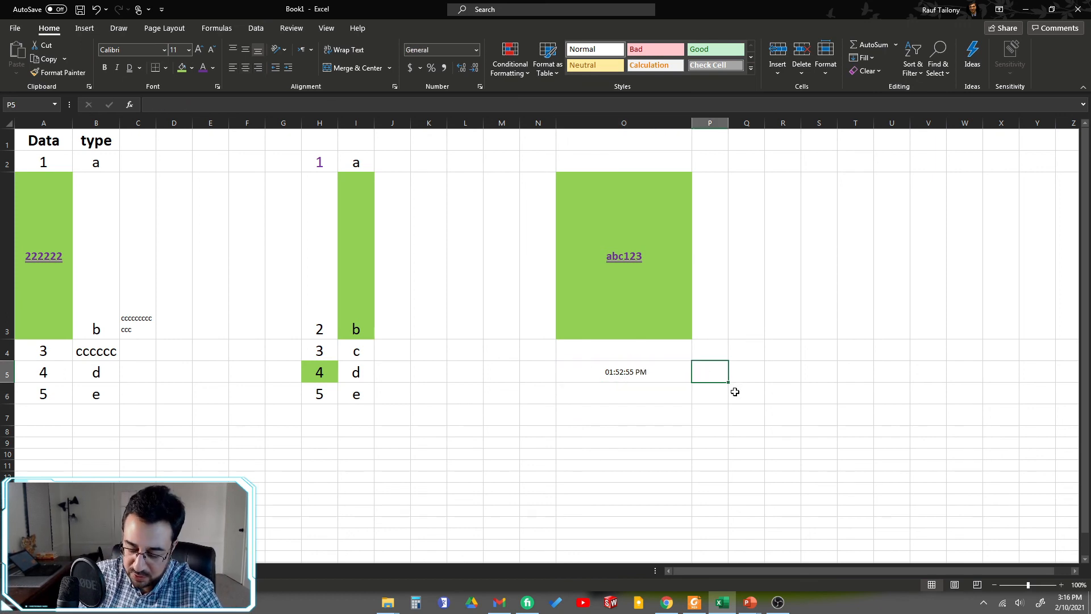
{"action": "type", "text": "01"}
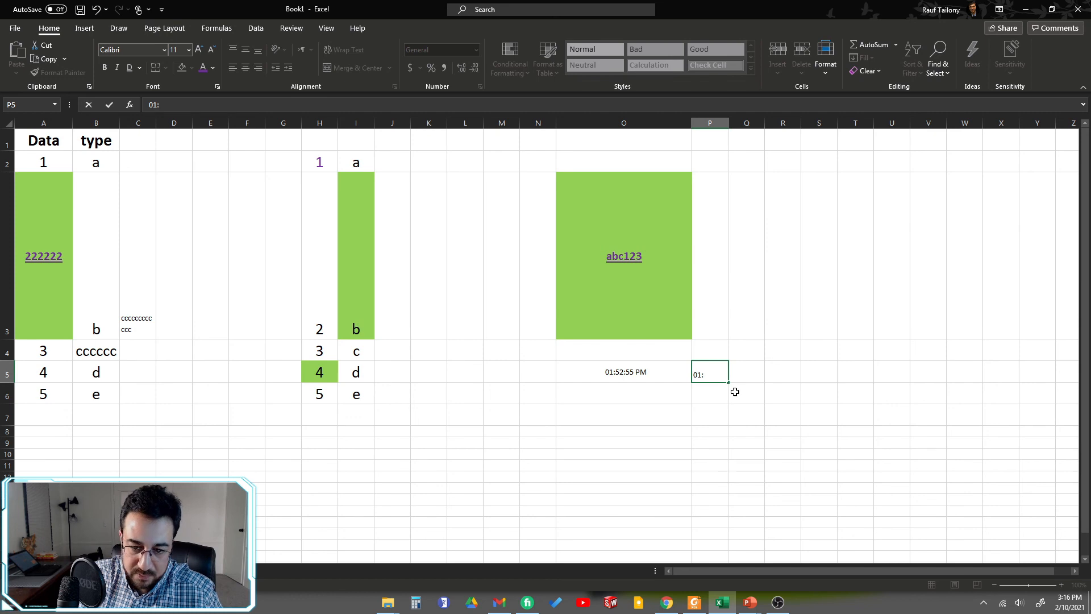
{"action": "type", "text": ":"}
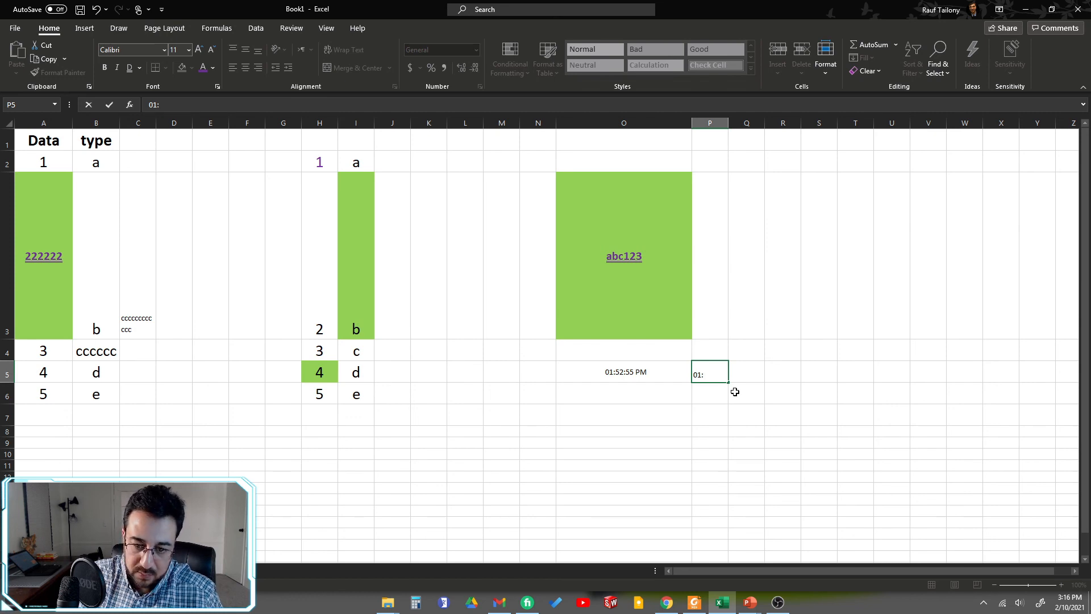
{"action": "type", "text": "02:55 PM"}
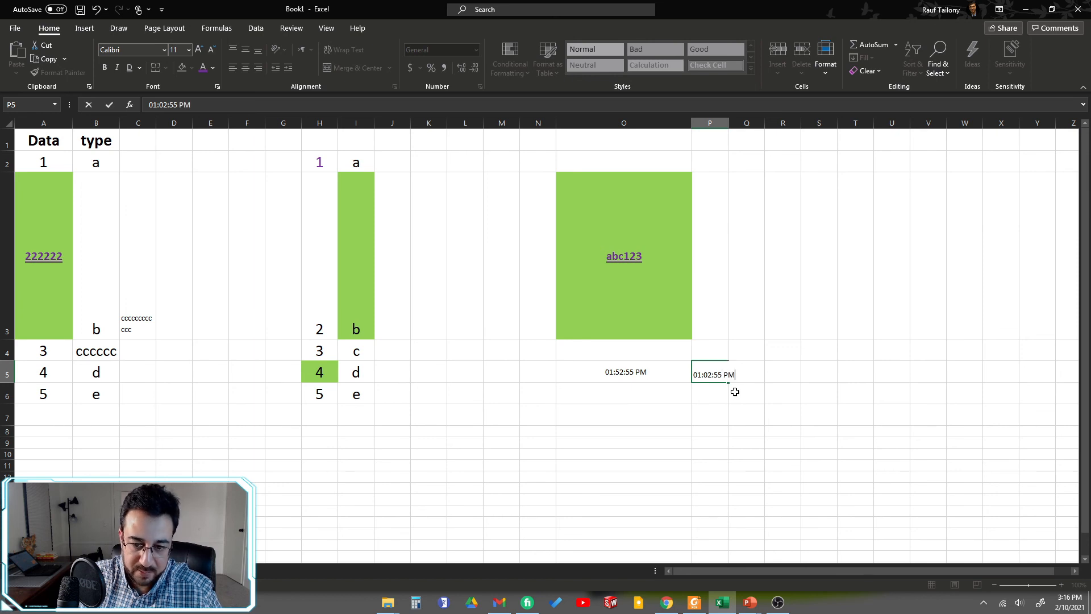
{"action": "key", "text": "Return"}
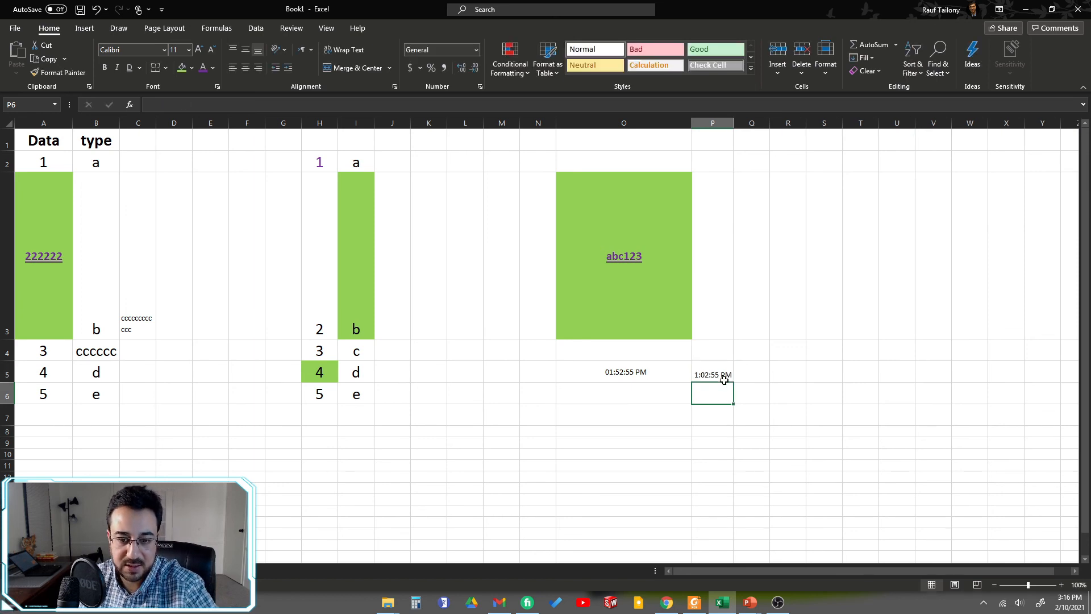
{"action": "left_click", "coordinate": [724, 377]}
{"action": "left_click", "coordinate": [638, 371]}
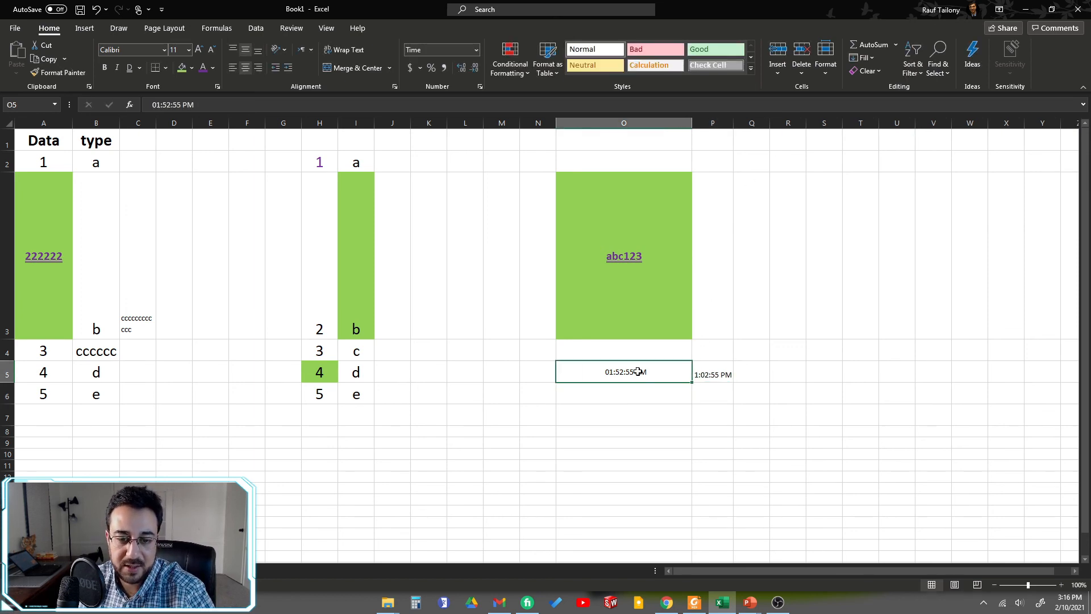
{"action": "left_click", "coordinate": [619, 118]}
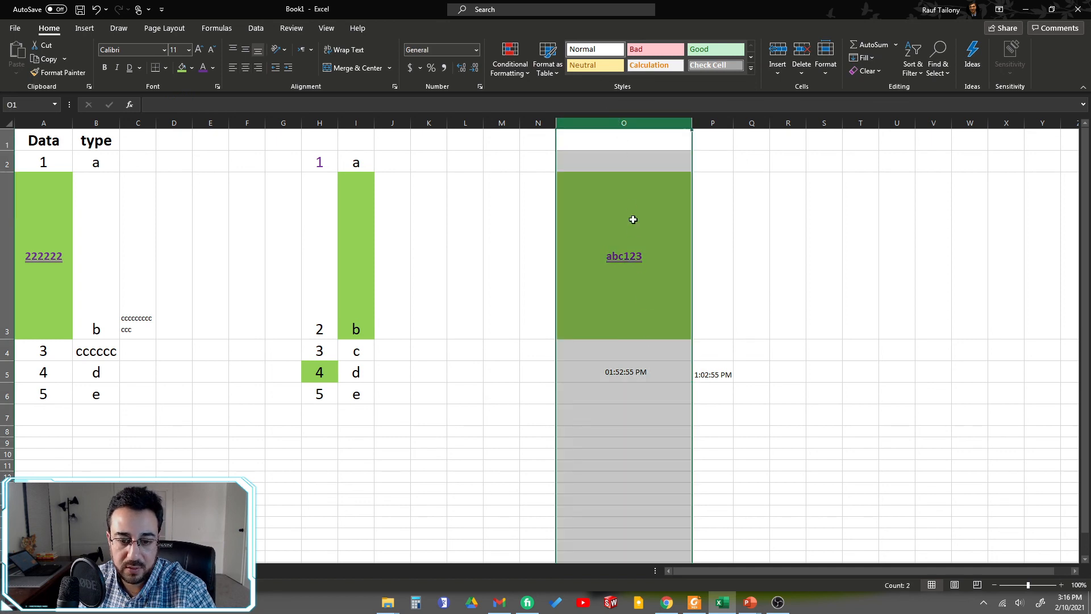
{"action": "left_click", "coordinate": [639, 431]}
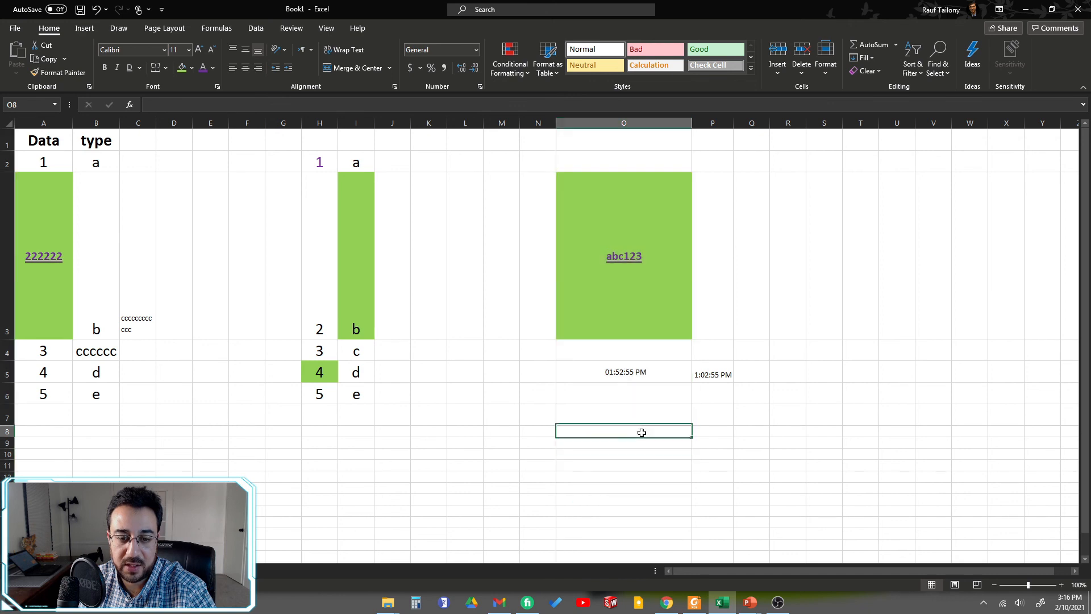
Step: Review the Currency symbols and the Accounting and Number options for cell O5 in Format Cells, and close the dialog without applying any
{"action": "right_click", "coordinate": [621, 388]}
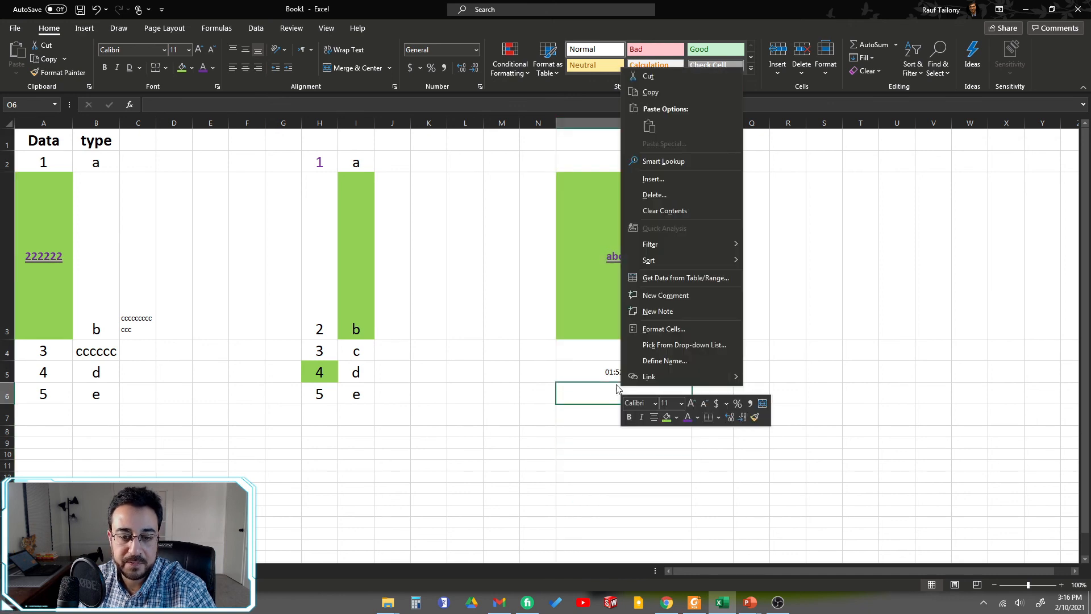
{"action": "right_click", "coordinate": [596, 366]}
{"action": "left_click", "coordinate": [613, 307]}
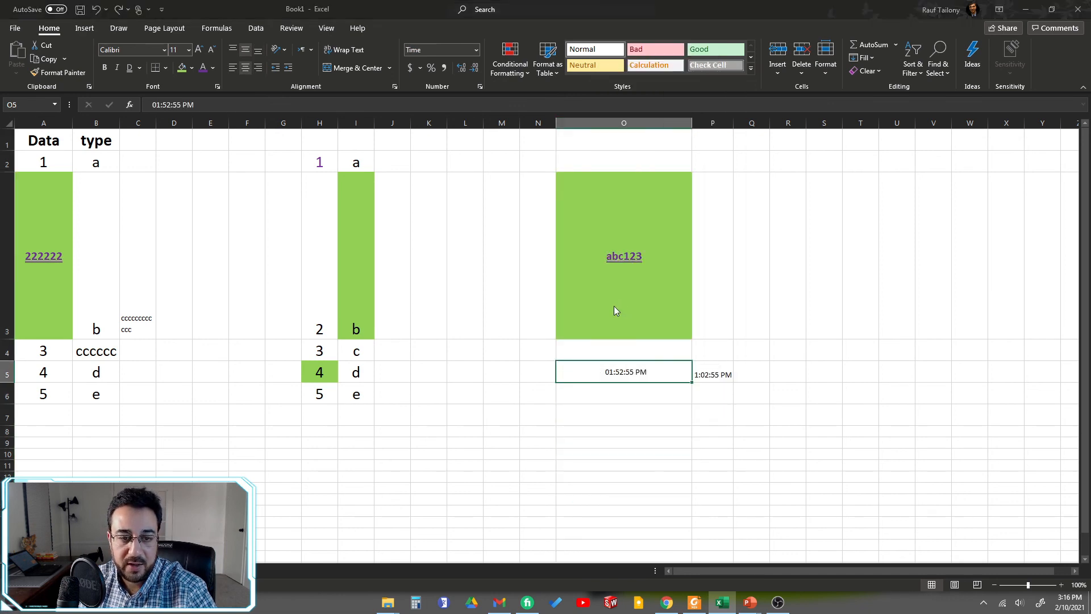
{"action": "left_click", "coordinate": [503, 229]}
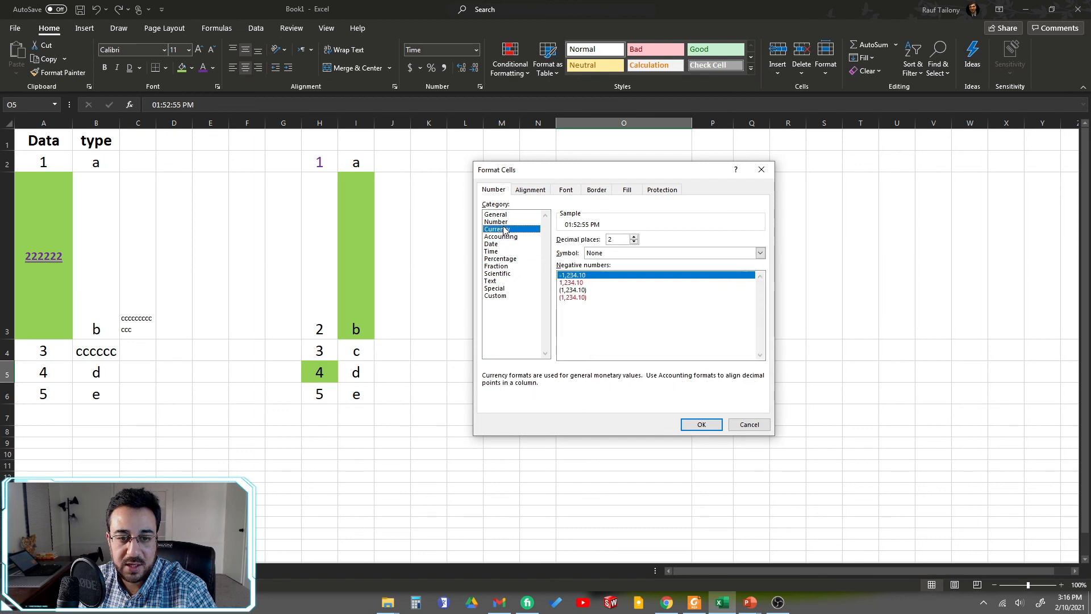
{"action": "left_click", "coordinate": [760, 253]}
{"action": "scroll", "coordinate": [659, 364], "scroll_direction": "down", "scroll_amount": 2}
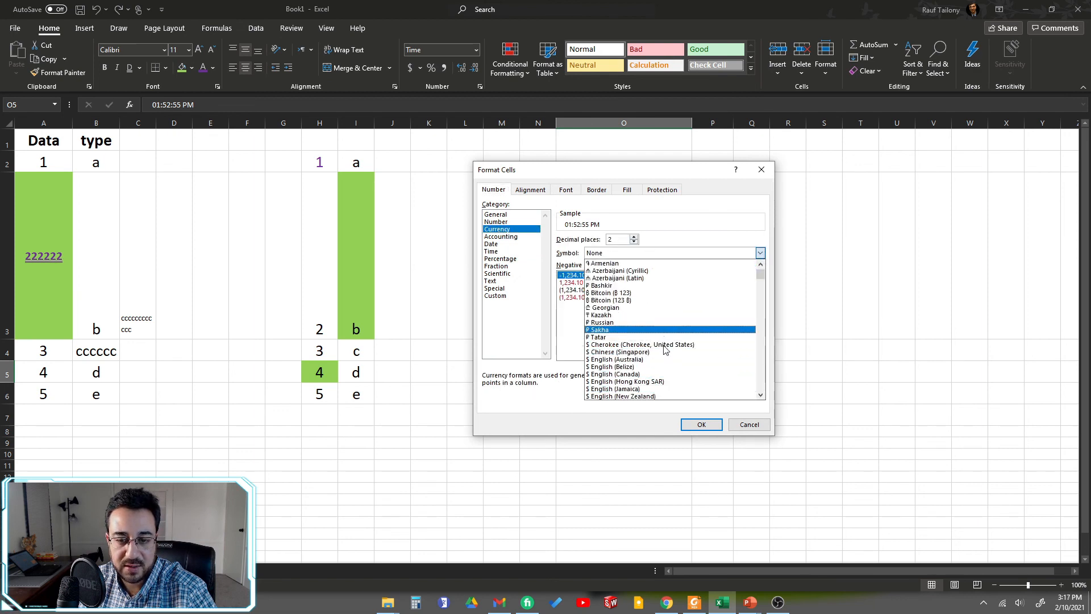
{"action": "scroll", "coordinate": [659, 349], "scroll_direction": "down", "scroll_amount": 5}
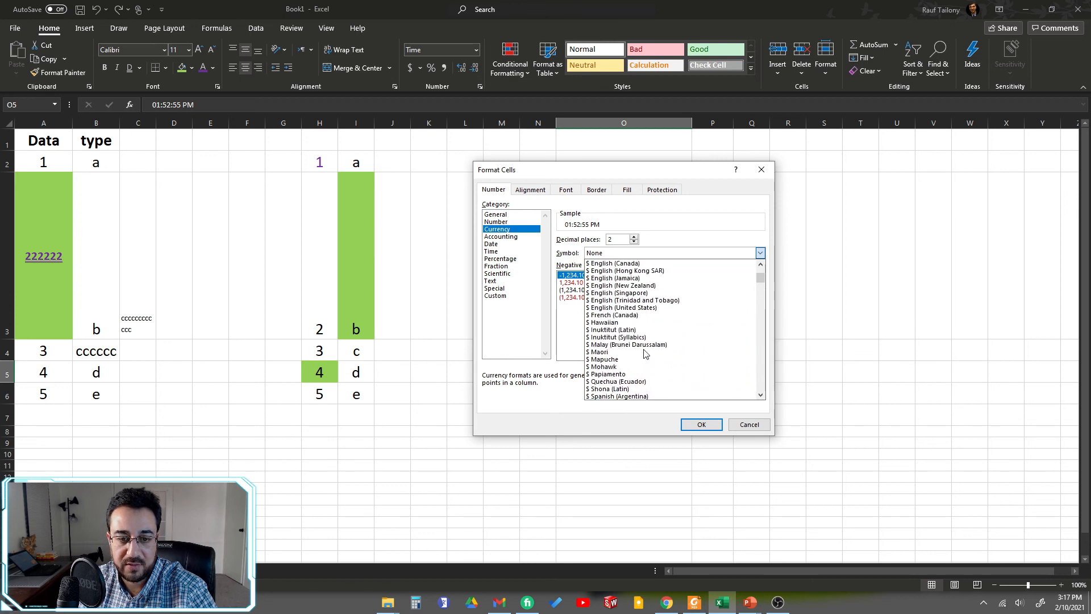
{"action": "left_click", "coordinate": [512, 237]}
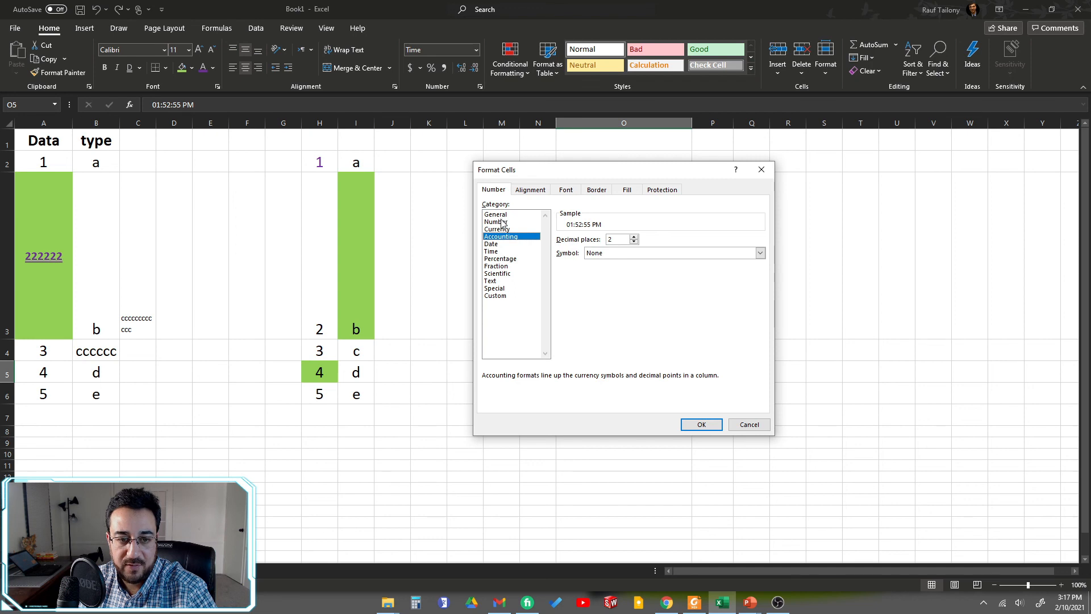
{"action": "left_click", "coordinate": [503, 222]}
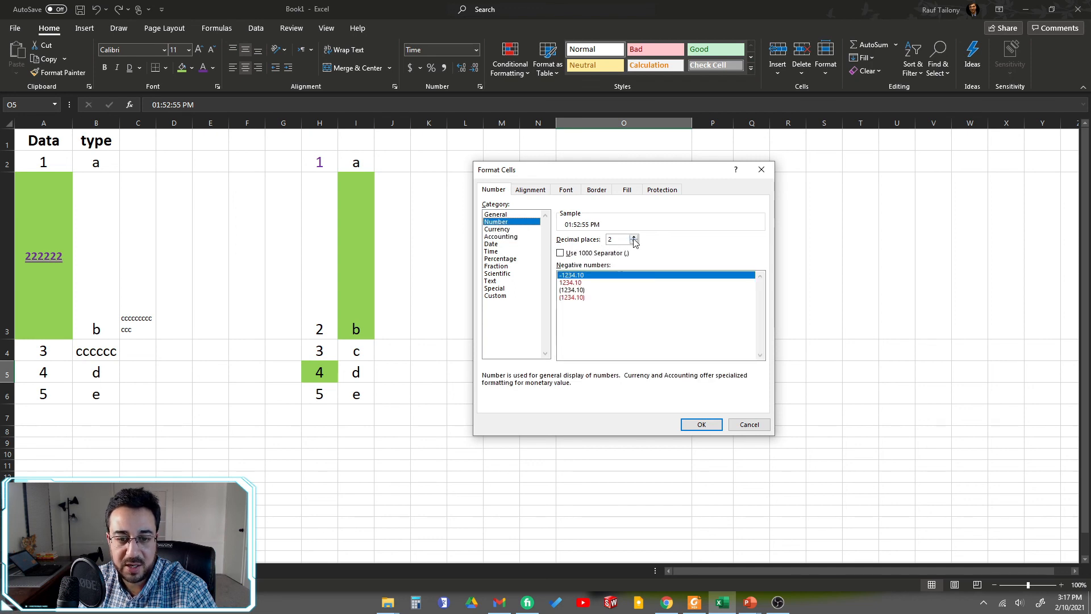
{"action": "left_click", "coordinate": [749, 424]}
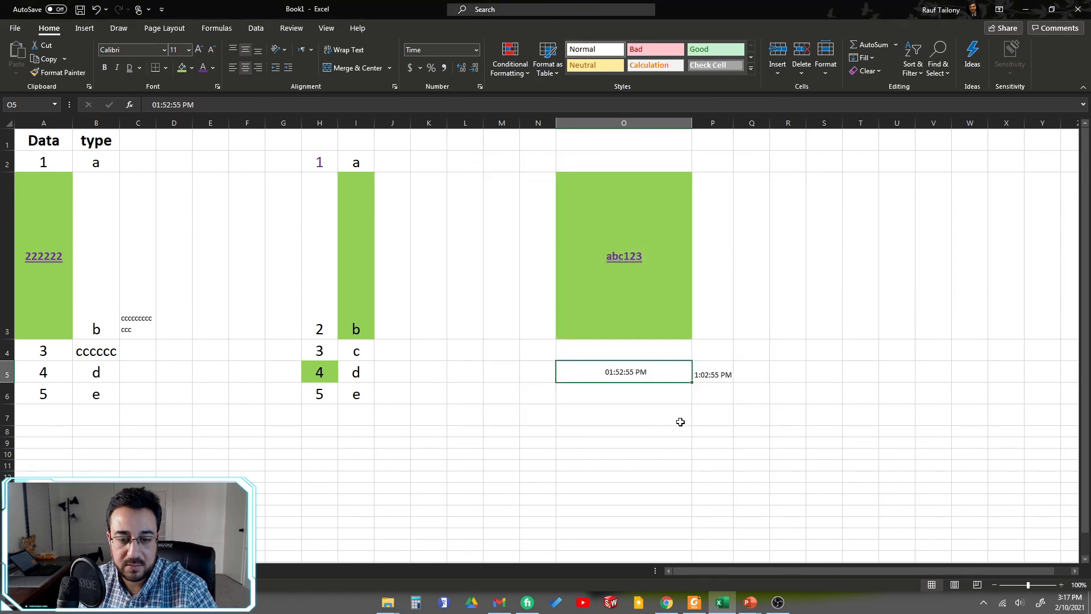
Step: Format cell O7 as a Number with 4 decimal places
{"action": "left_click", "coordinate": [614, 416]}
{"action": "right_click", "coordinate": [614, 417]}
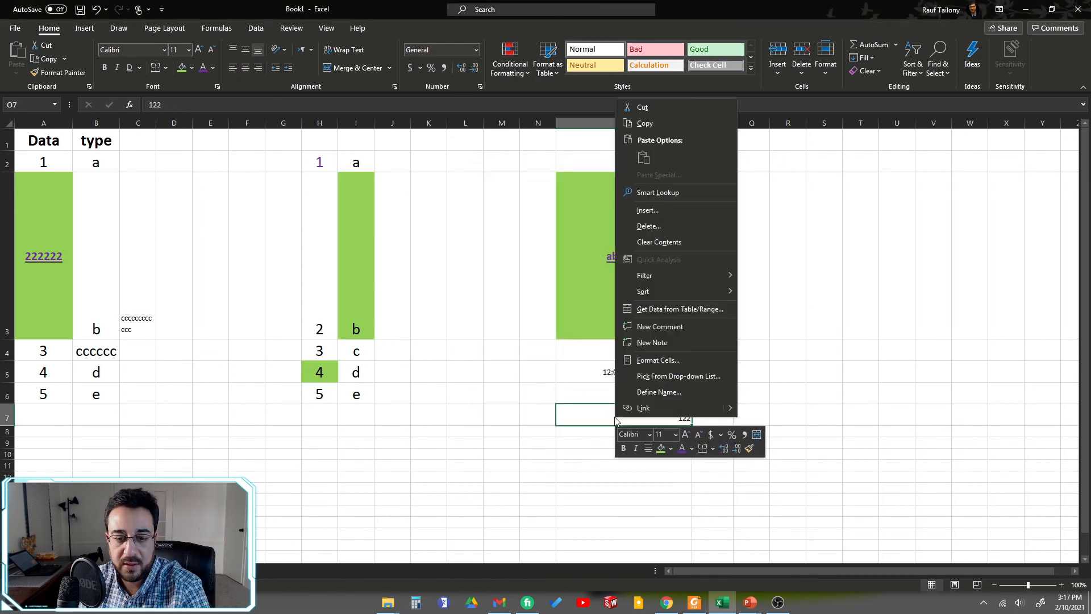
{"action": "left_click", "coordinate": [658, 361]}
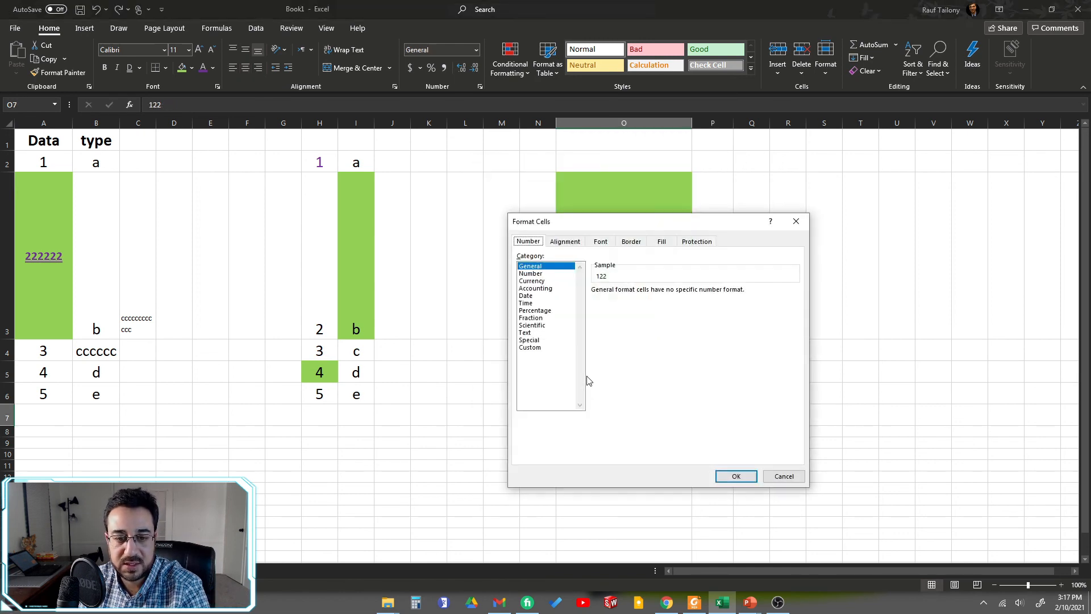
{"action": "left_click", "coordinate": [539, 275]}
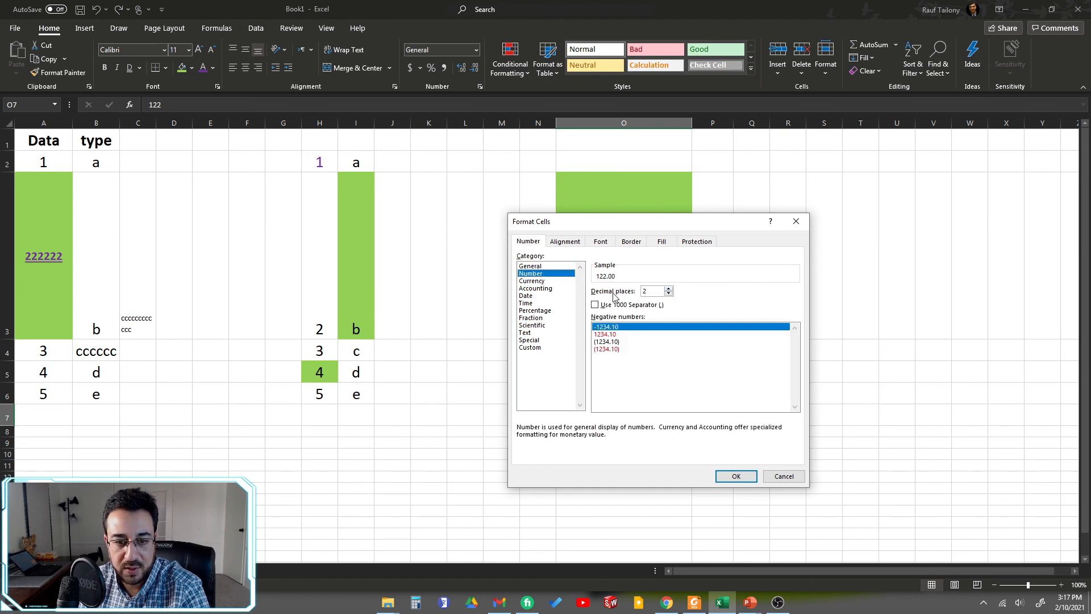
{"action": "left_click", "coordinate": [669, 289]}
{"action": "left_click", "coordinate": [669, 288]}
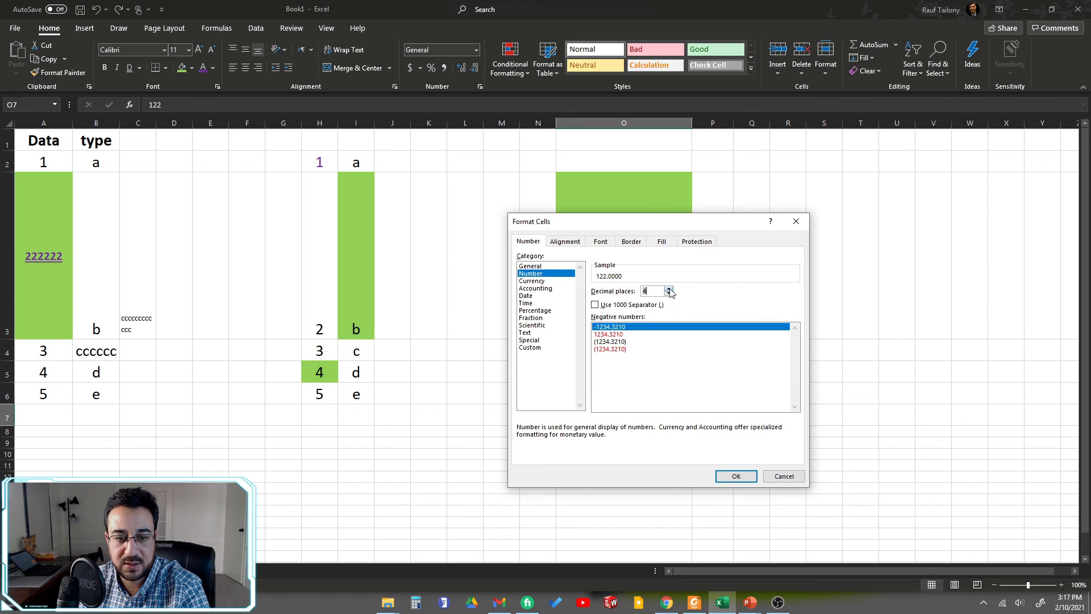
{"action": "left_click", "coordinate": [669, 289]}
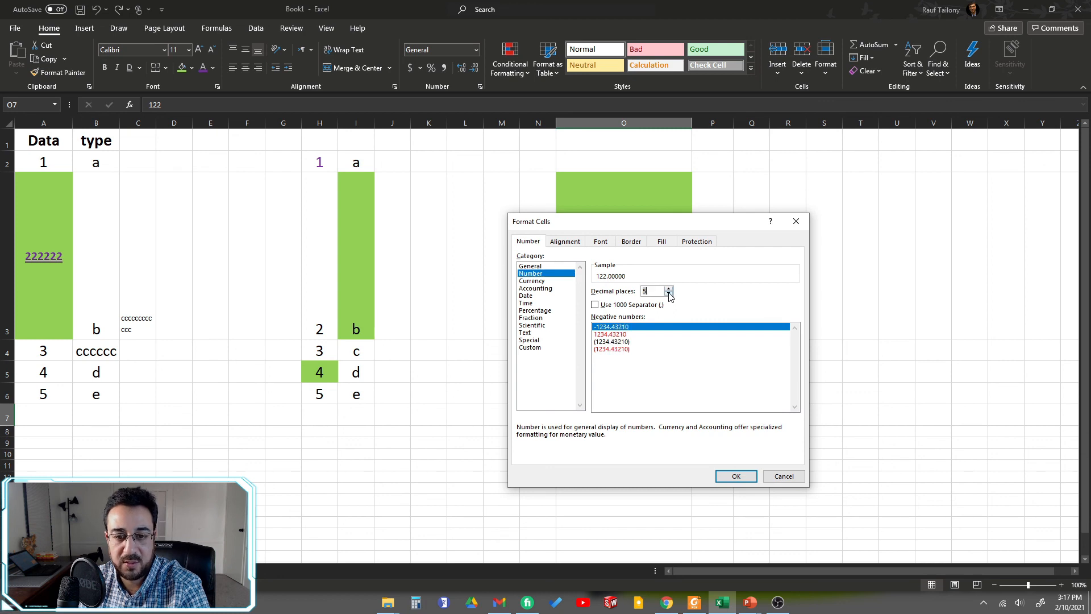
{"action": "left_click", "coordinate": [669, 295]}
{"action": "left_click", "coordinate": [669, 294]}
{"action": "left_click", "coordinate": [670, 289]}
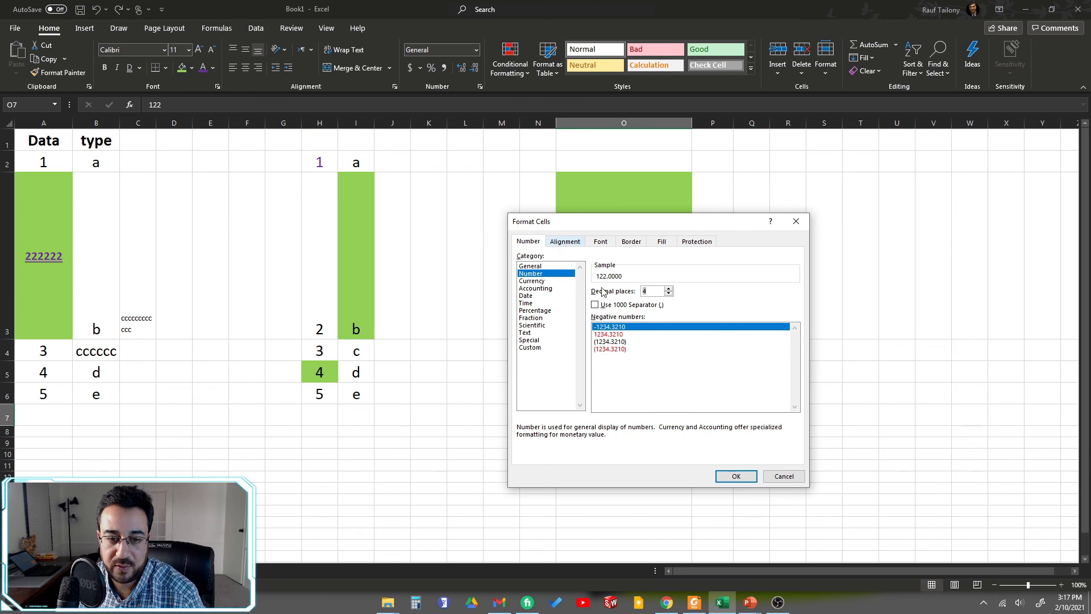
{"action": "left_click", "coordinate": [736, 476]}
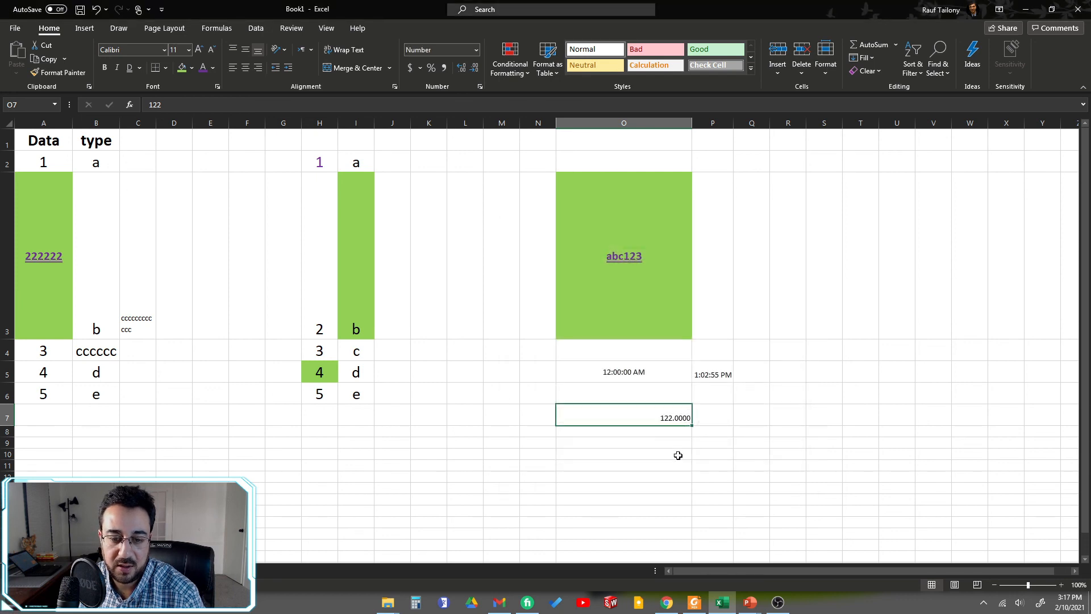
Step: Turn on the 1000 separator in the Number format of cell O7
{"action": "left_click", "coordinate": [651, 441]}
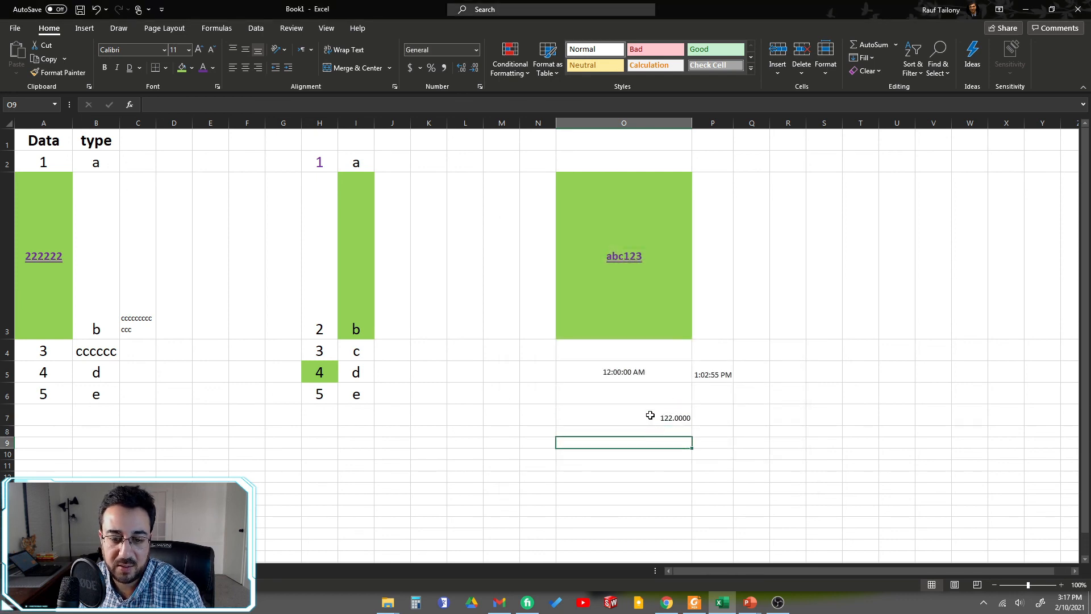
{"action": "left_click", "coordinate": [650, 415]}
{"action": "right_click", "coordinate": [650, 415]}
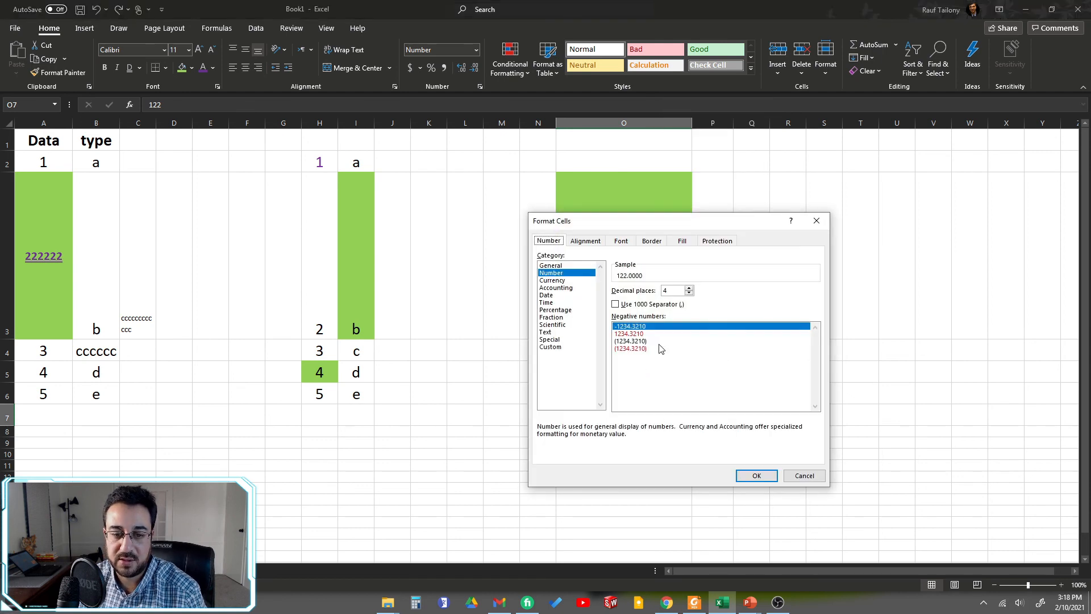
{"action": "left_click", "coordinate": [615, 305]}
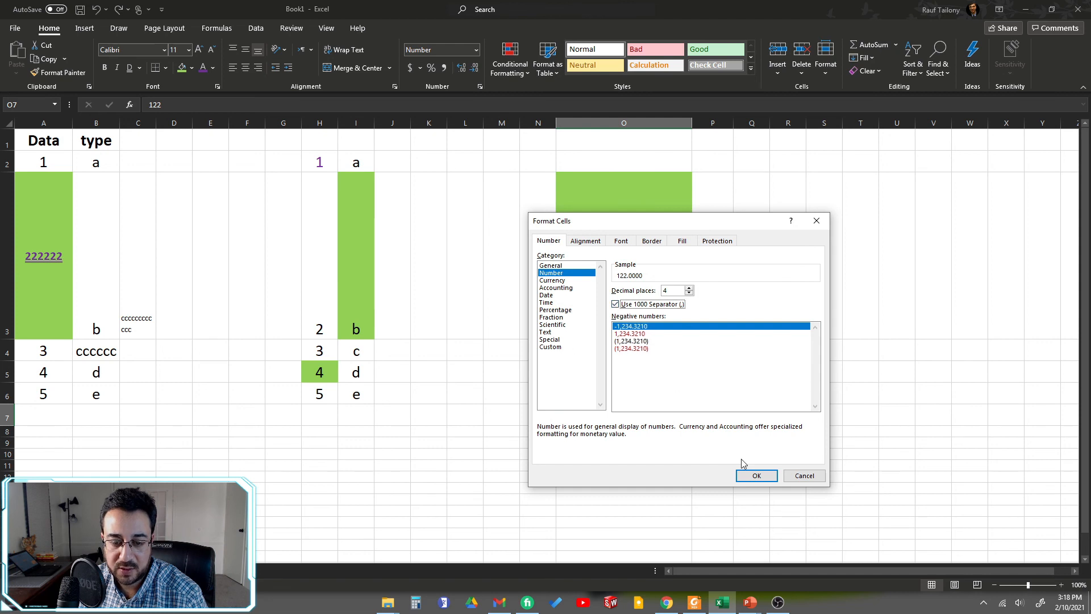
{"action": "left_click", "coordinate": [753, 475]}
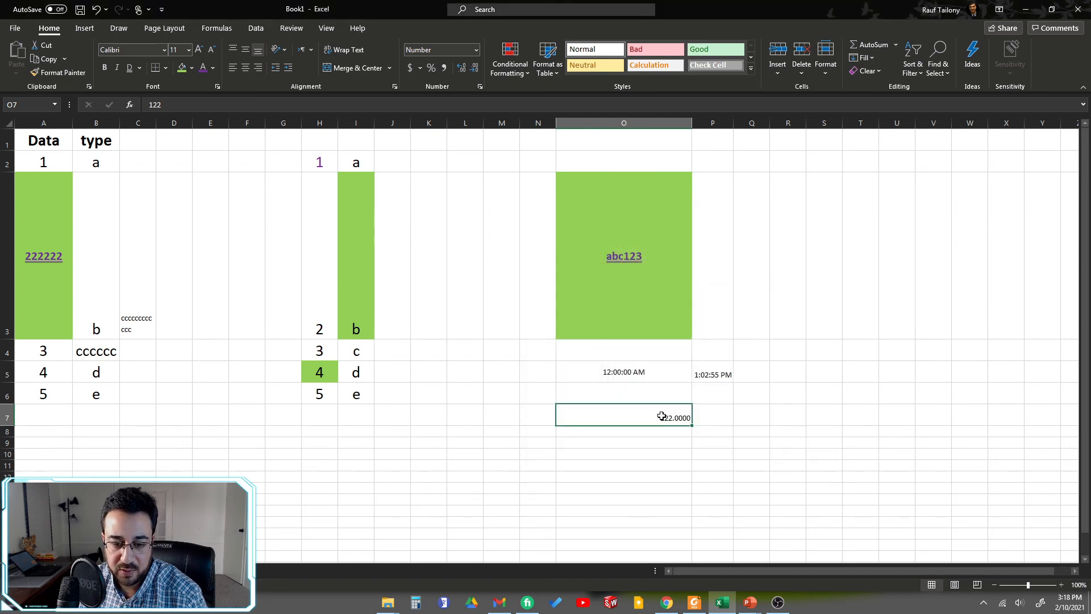
Step: Change the value in cell O7 to 22122
{"action": "double_click", "coordinate": [662, 416]}
{"action": "type", "text": "22"}
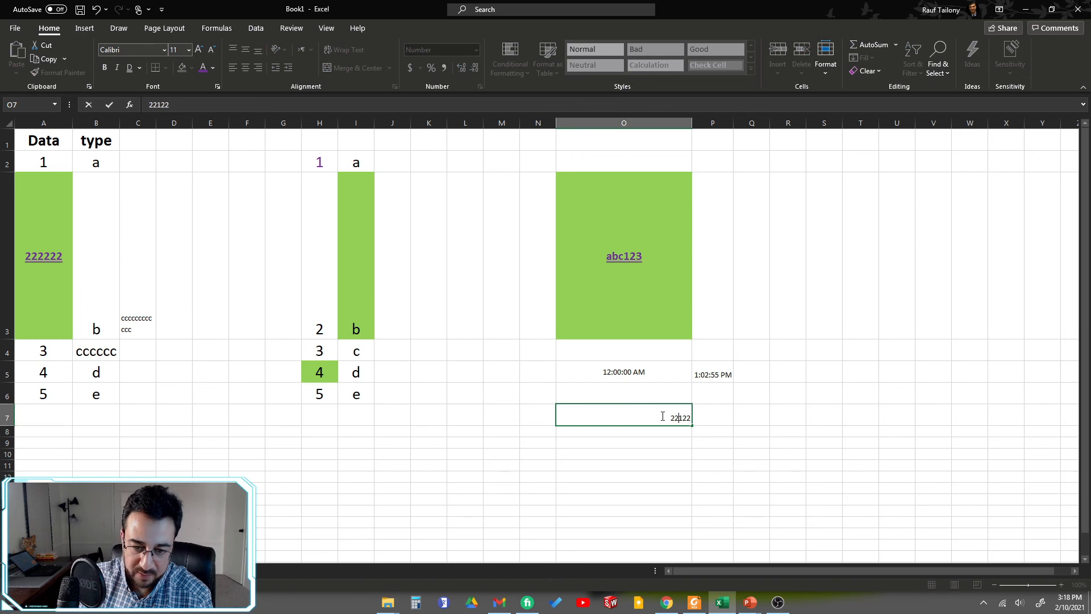
{"action": "key", "text": "Return"}
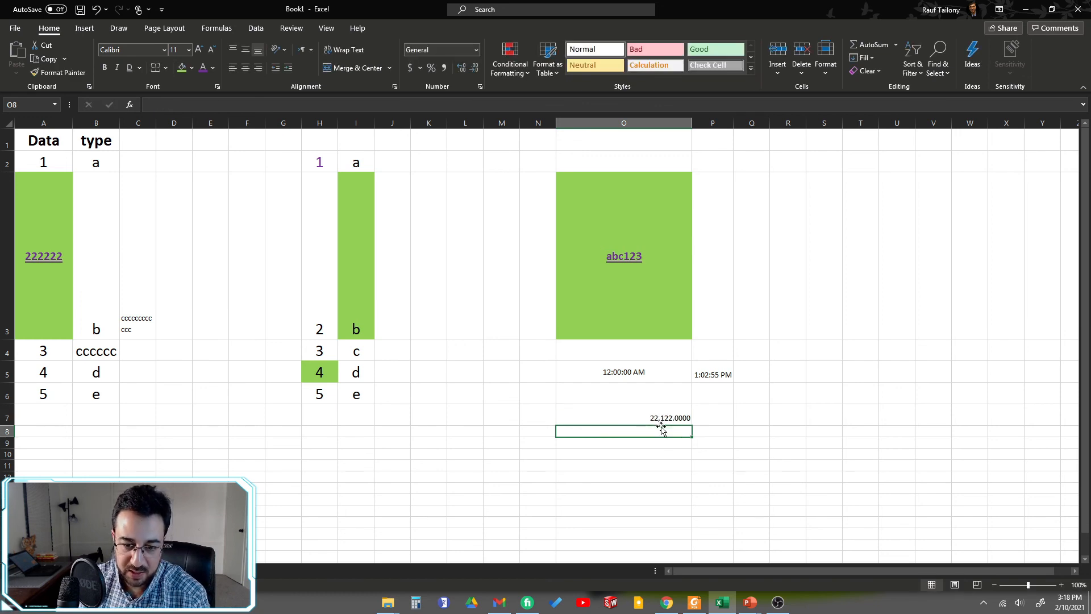
Step: Format cell O7 as Currency with the $ symbol and 4 decimal places
{"action": "left_click", "coordinate": [672, 416]}
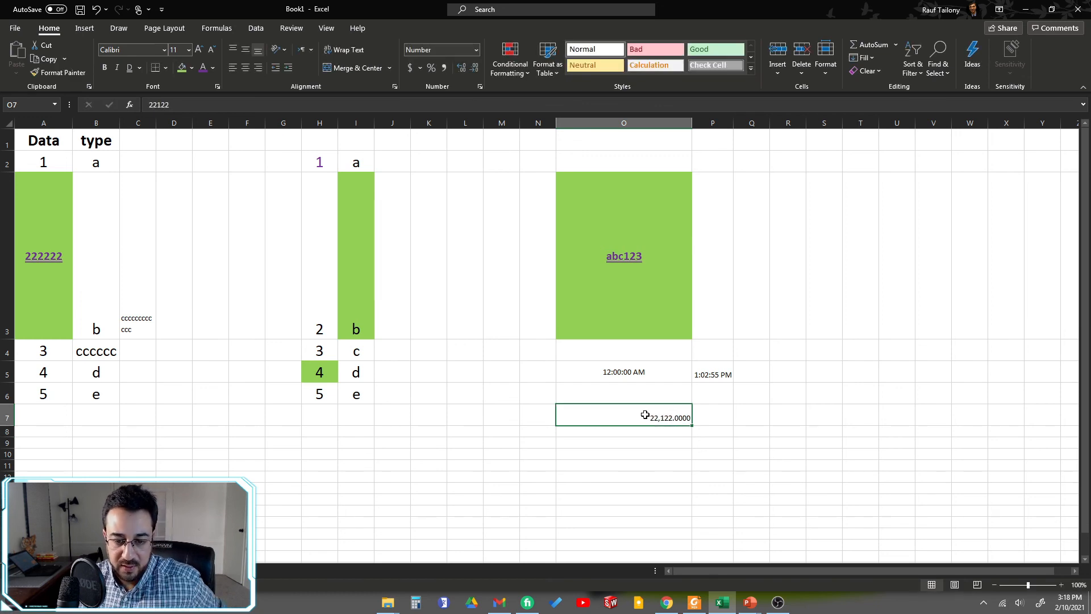
{"action": "right_click", "coordinate": [644, 414]}
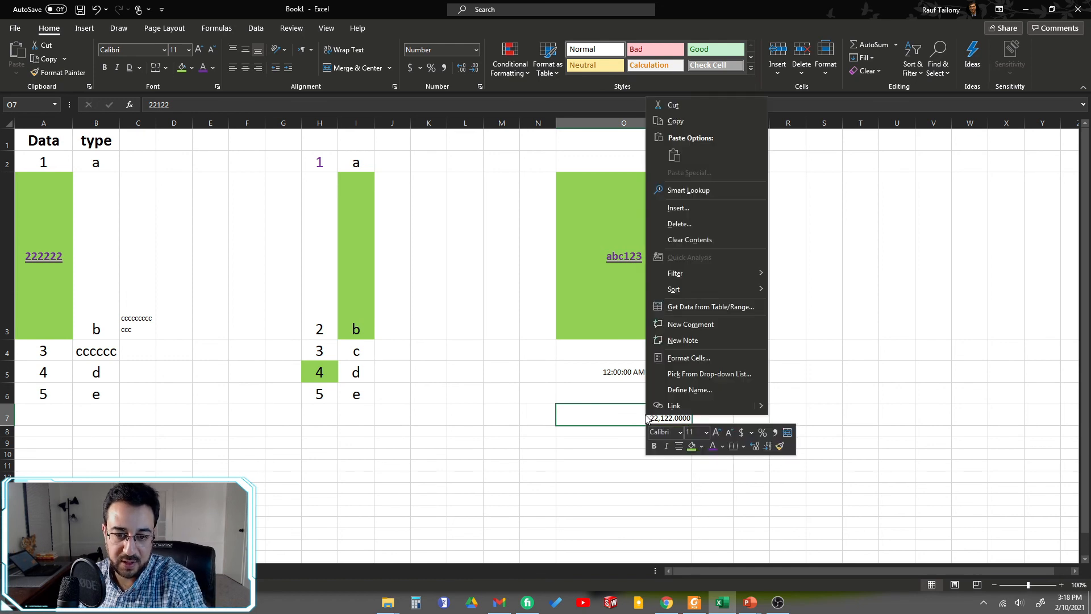
{"action": "left_click", "coordinate": [672, 358]}
{"action": "left_click", "coordinate": [543, 285]}
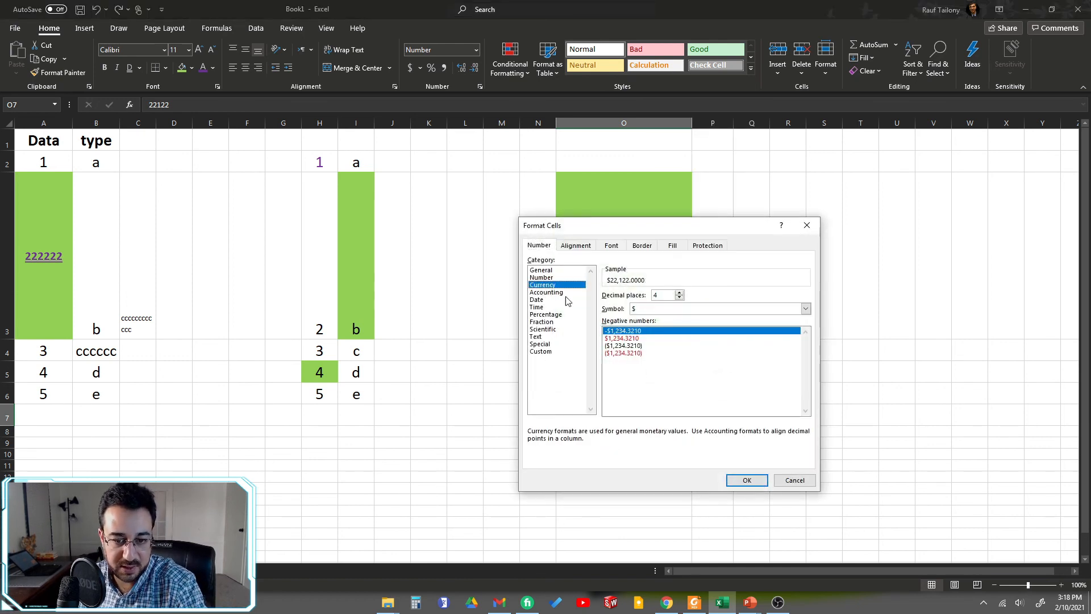
{"action": "left_click", "coordinate": [747, 481]}
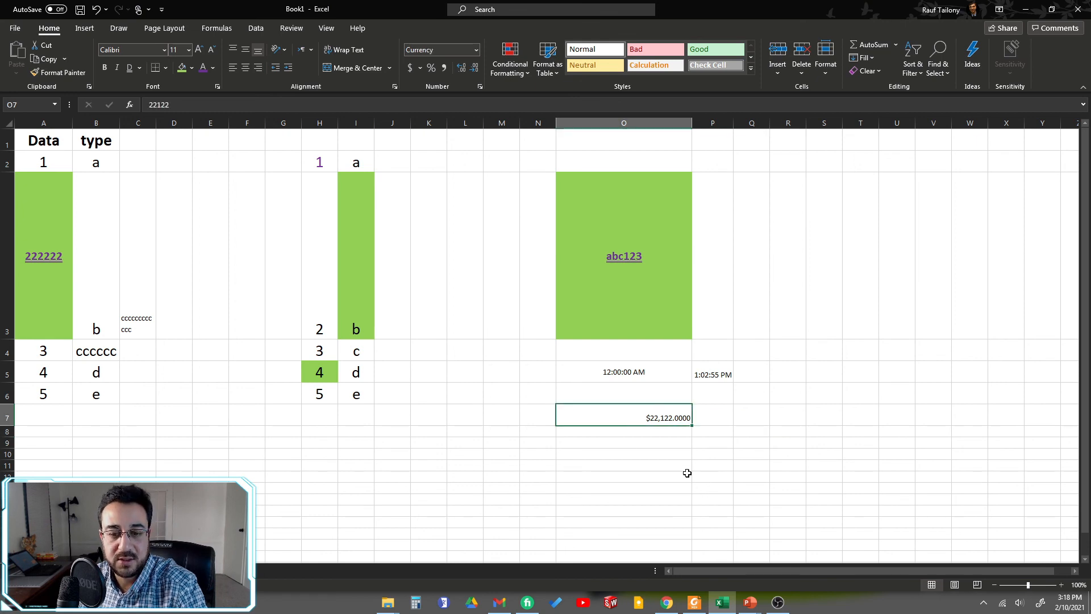
Step: Review the Conditional Formatting options, including Color Scales, Icon Sets and Clear Rules, without applying any
{"action": "left_click", "coordinate": [597, 392]}
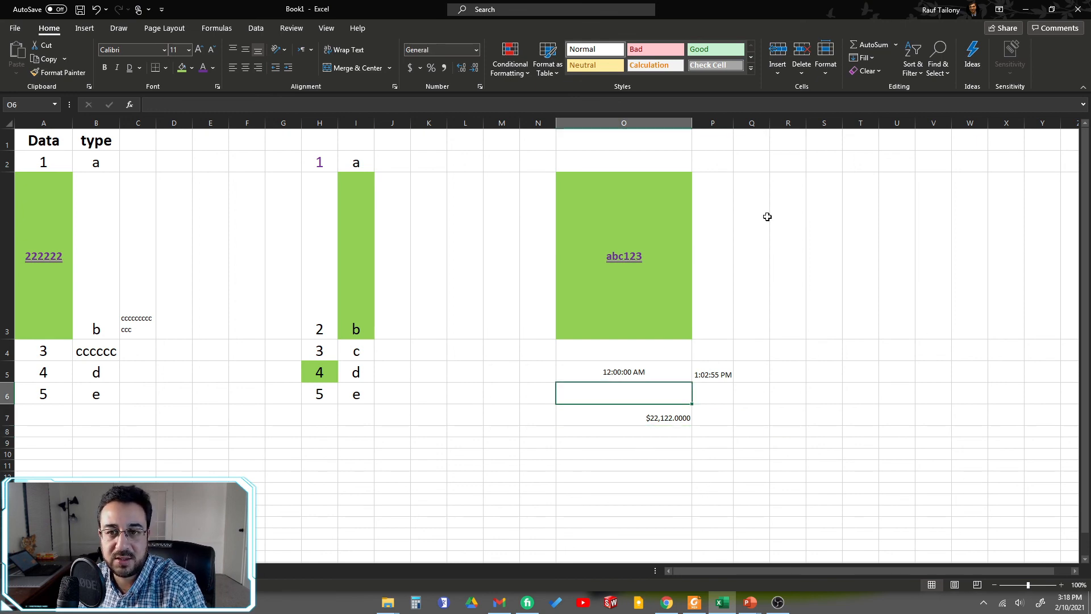
{"action": "left_click", "coordinate": [510, 63]}
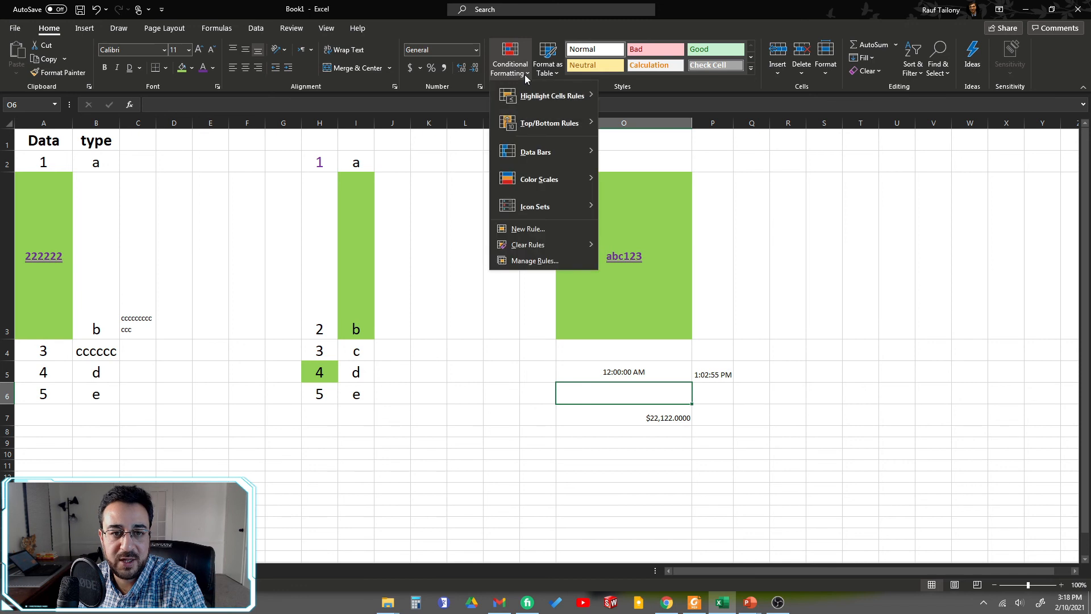
{"action": "mouse_move", "coordinate": [555, 181]}
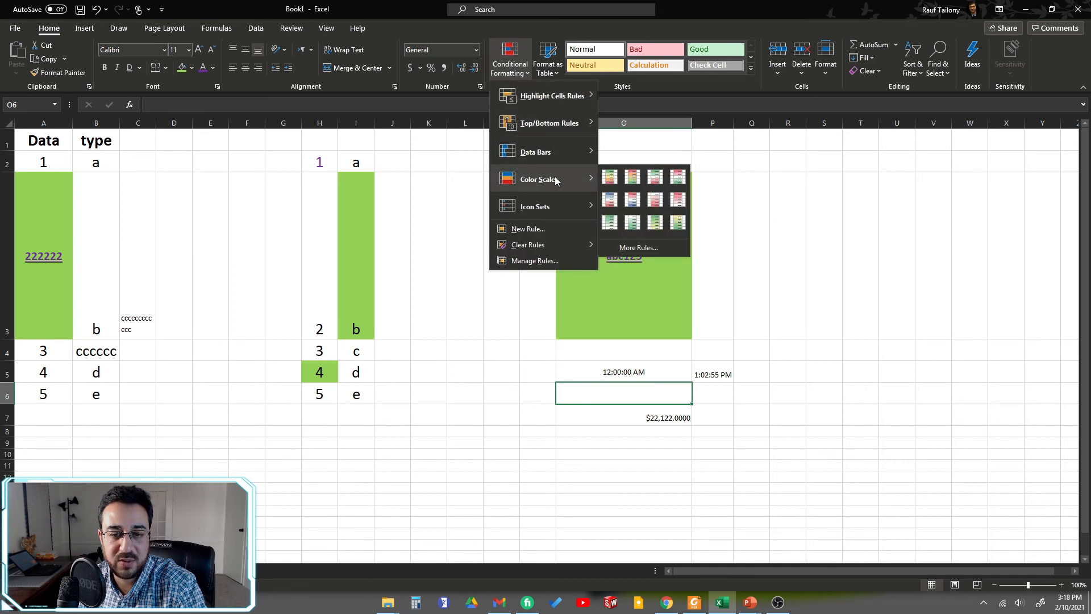
{"action": "mouse_move", "coordinate": [547, 210]}
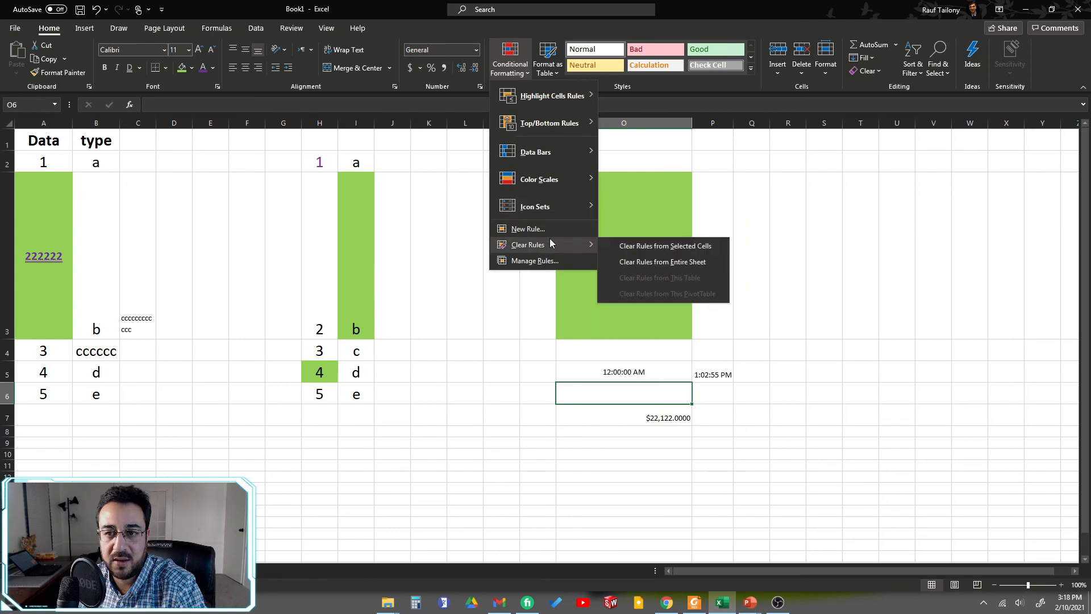
{"action": "left_click", "coordinate": [963, 319]}
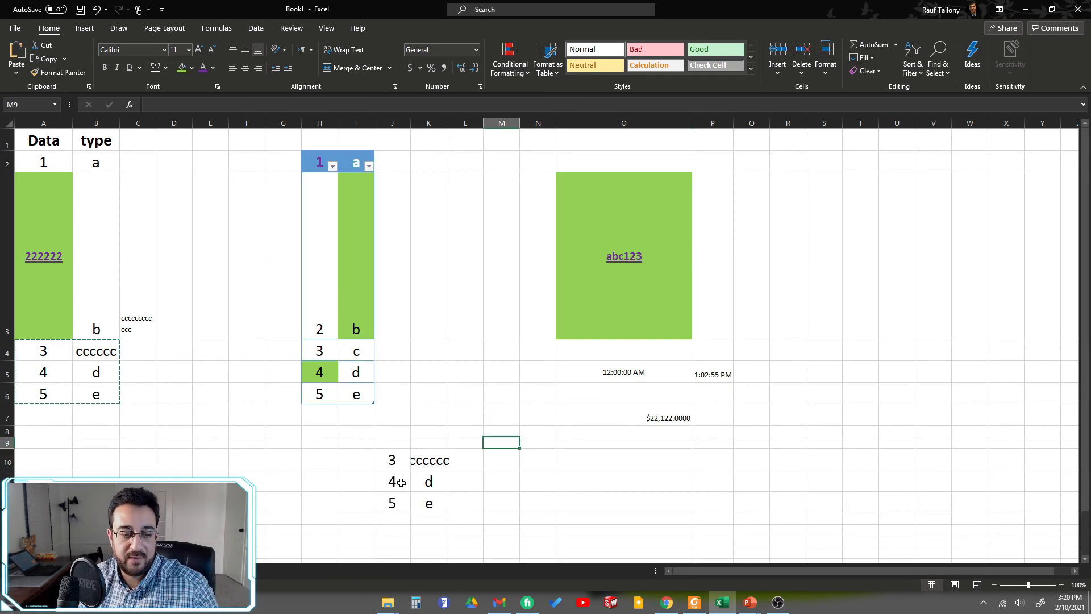
Step: Replace the content of cell K10 with the letter a
{"action": "left_click", "coordinate": [431, 461]}
{"action": "type", "text": "1"}
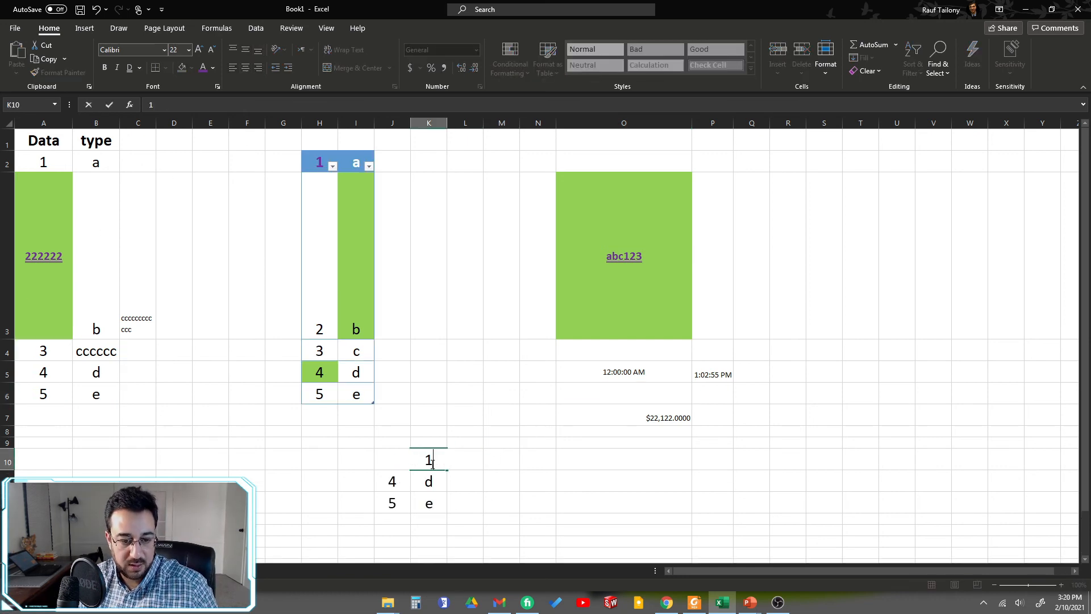
{"action": "type", "text": "a"}
{"action": "key", "text": "Return"}
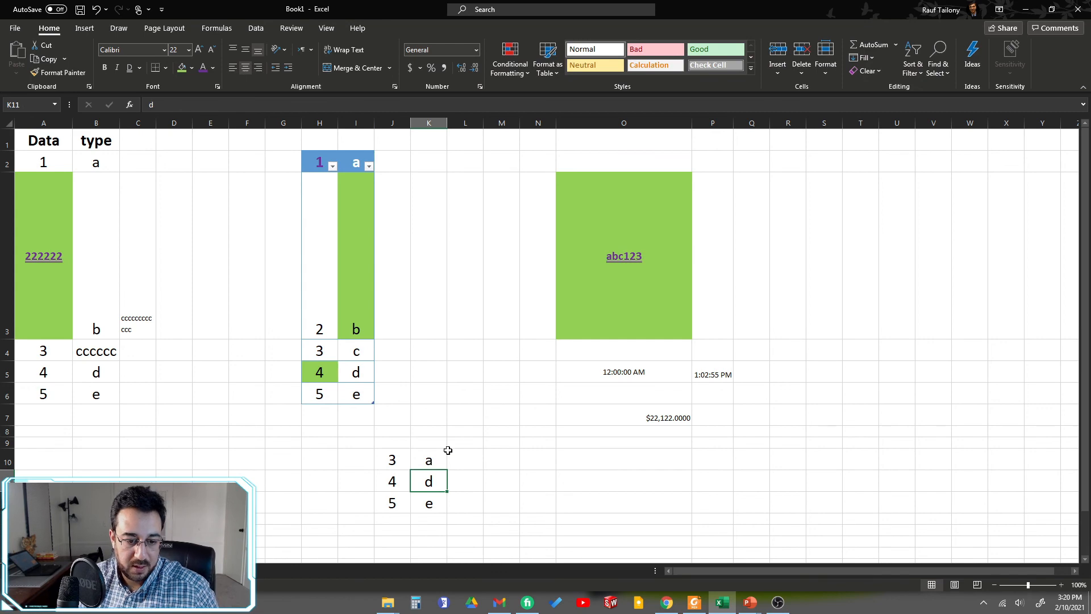
{"action": "left_click", "coordinate": [453, 458]}
{"action": "left_click", "coordinate": [429, 458]}
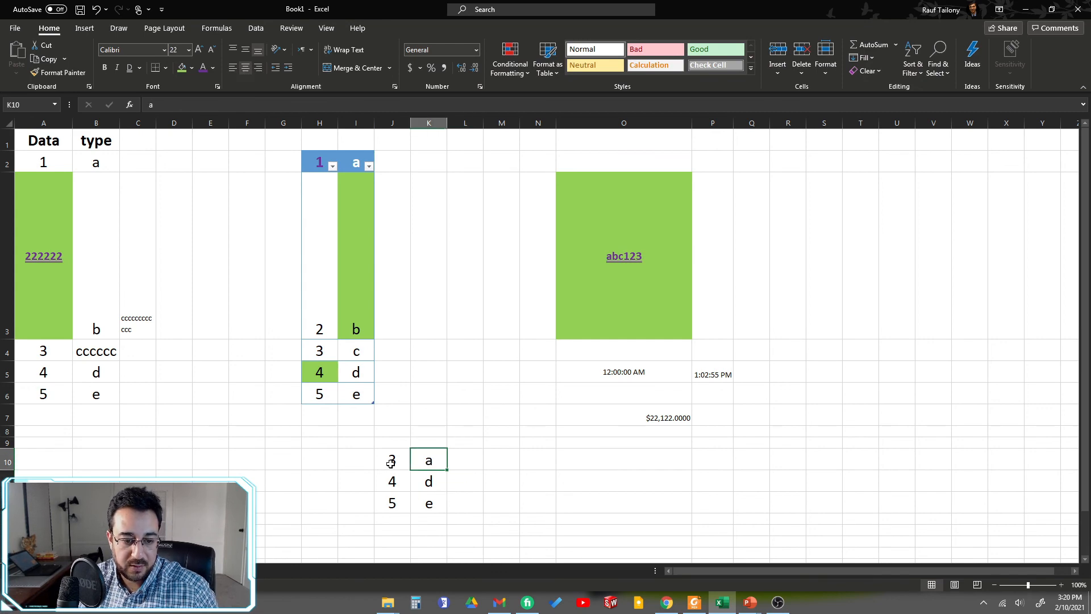
Step: Format the range J10:K12 as a table in the light blue banded style, leaving the option that the table has headers off
{"action": "left_click_drag", "start_coordinate": [390, 458], "coordinate": [421, 499]}
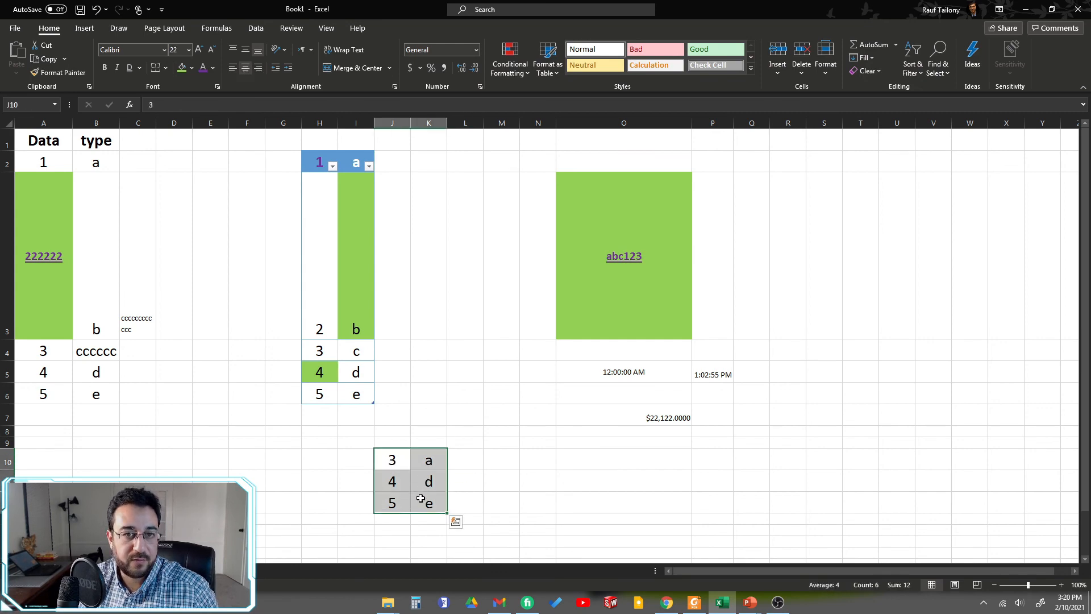
{"action": "left_click", "coordinate": [549, 73]}
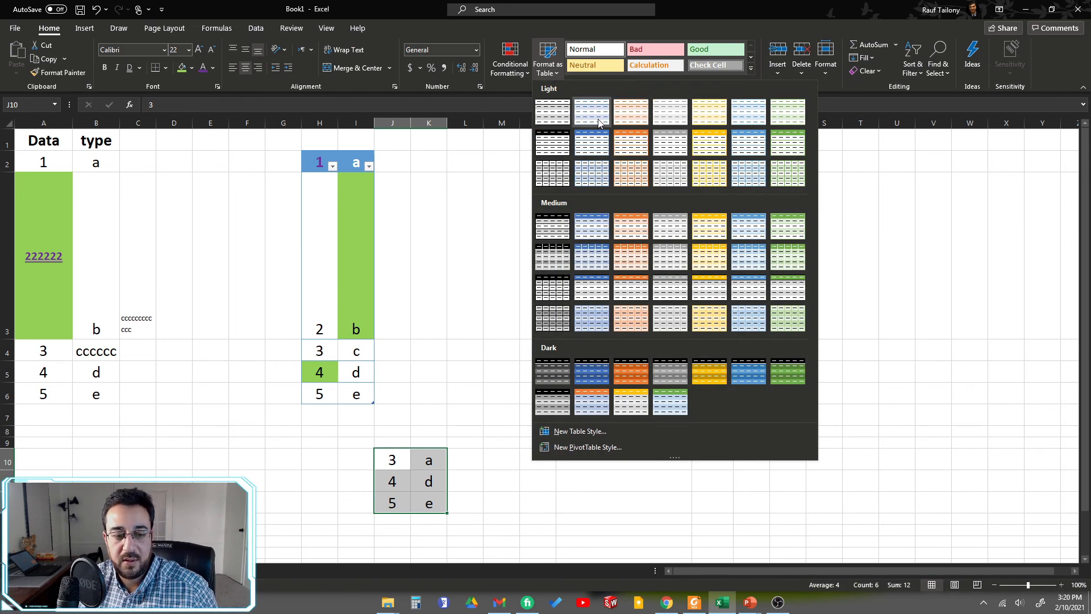
{"action": "key", "text": "Escape"}
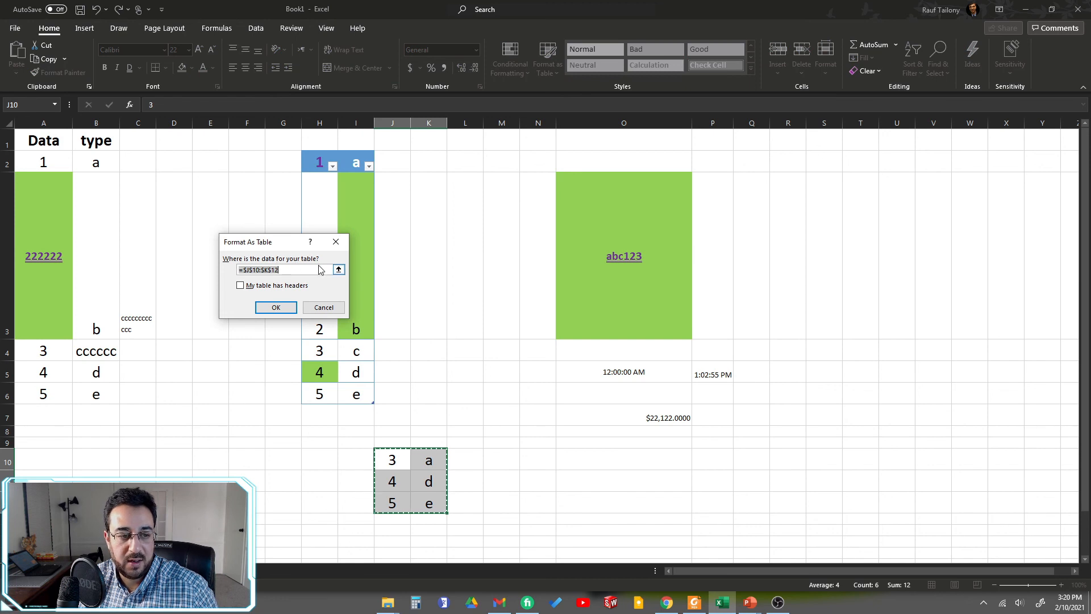
{"action": "left_click", "coordinate": [240, 285]}
{"action": "left_click", "coordinate": [239, 286]}
{"action": "left_click", "coordinate": [270, 307]}
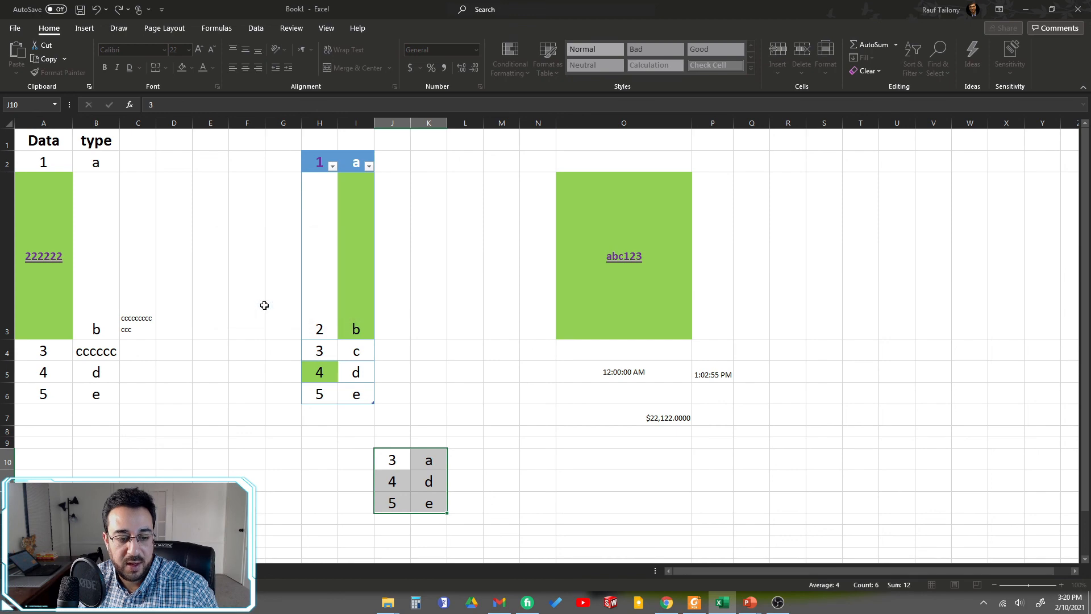
{"action": "scroll", "coordinate": [564, 426], "scroll_direction": "down", "scroll_amount": 2}
{"action": "scroll", "coordinate": [565, 423], "scroll_direction": "up", "scroll_amount": 2}
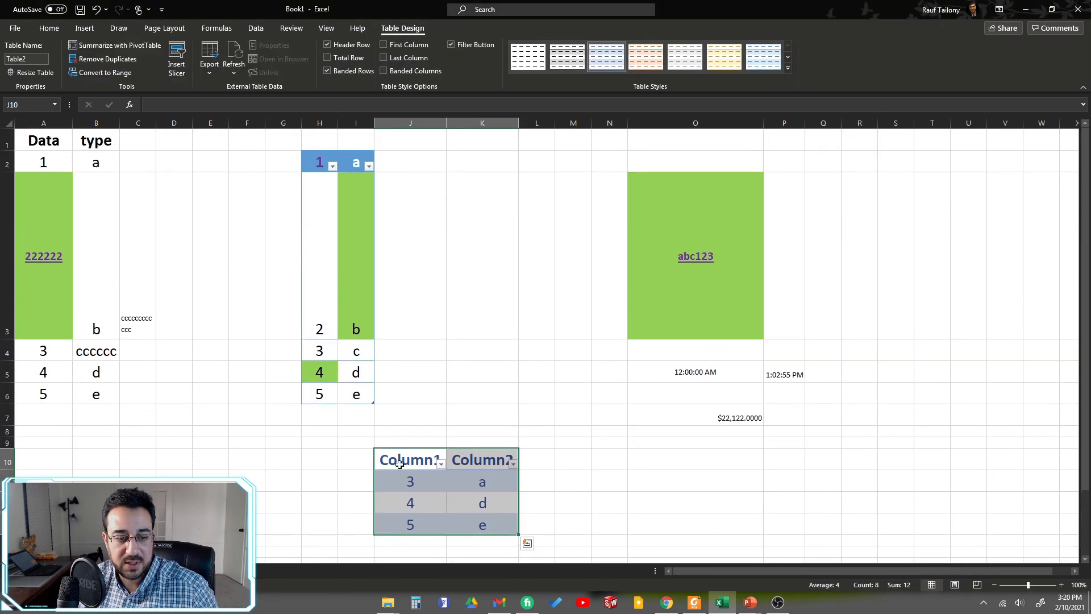
{"action": "scroll", "coordinate": [393, 434], "scroll_direction": "down", "scroll_amount": 2}
{"action": "left_click", "coordinate": [453, 356]}
Step: Rename the new table's column headers in J10 and K10 to x and y
{"action": "scroll", "coordinate": [434, 399], "scroll_direction": "up", "scroll_amount": 2}
{"action": "scroll", "coordinate": [414, 409], "scroll_direction": "down", "scroll_amount": 1}
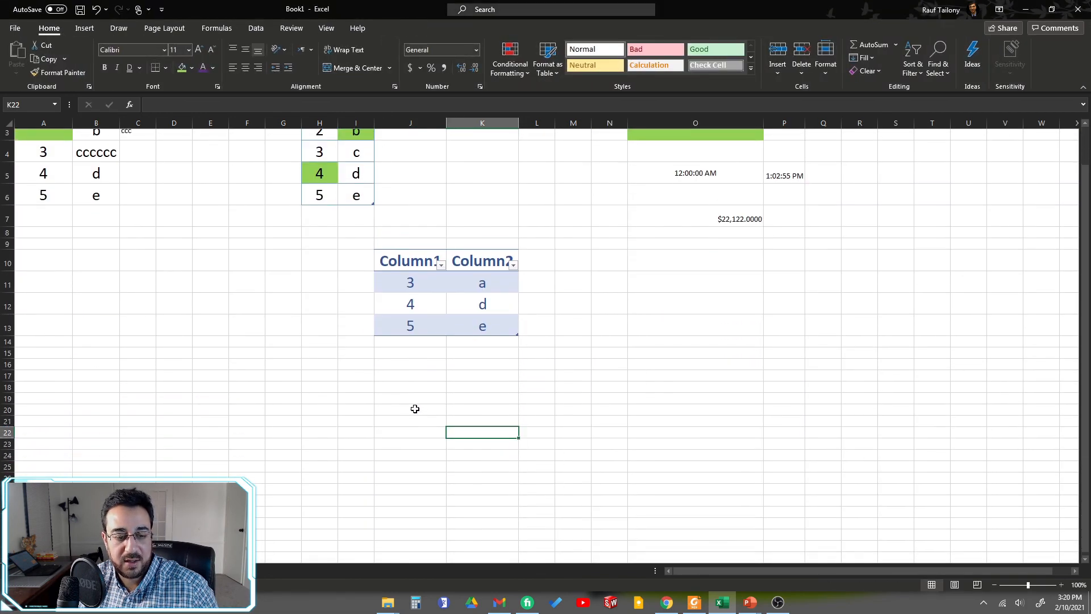
{"action": "left_click", "coordinate": [407, 249]}
{"action": "type", "text": "x"}
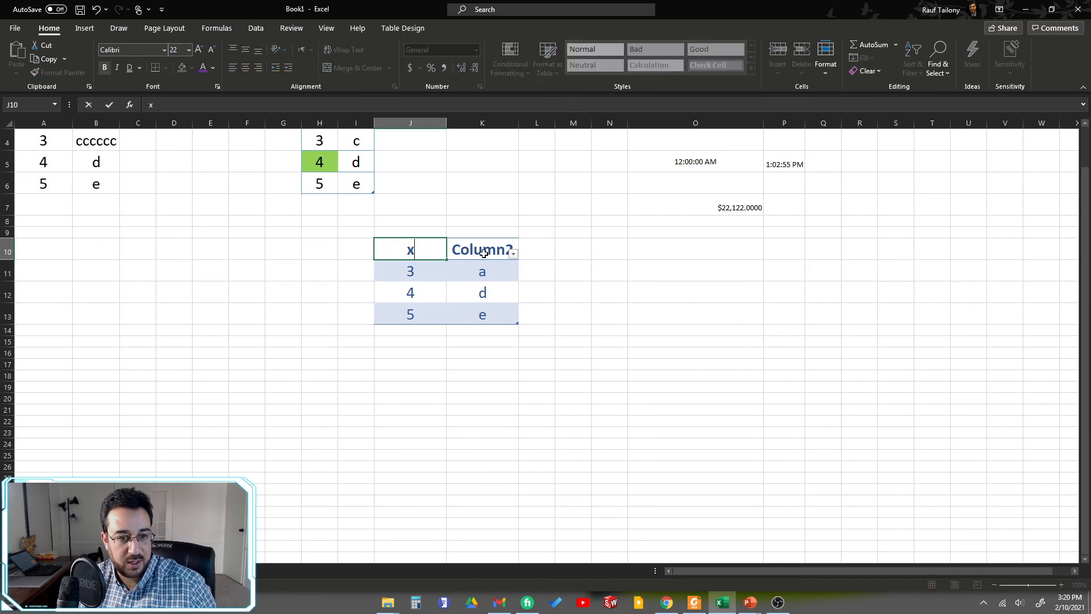
{"action": "left_click", "coordinate": [483, 251]}
{"action": "type", "text": "y"}
{"action": "key", "text": "Return"}
{"action": "left_click", "coordinate": [545, 312]}
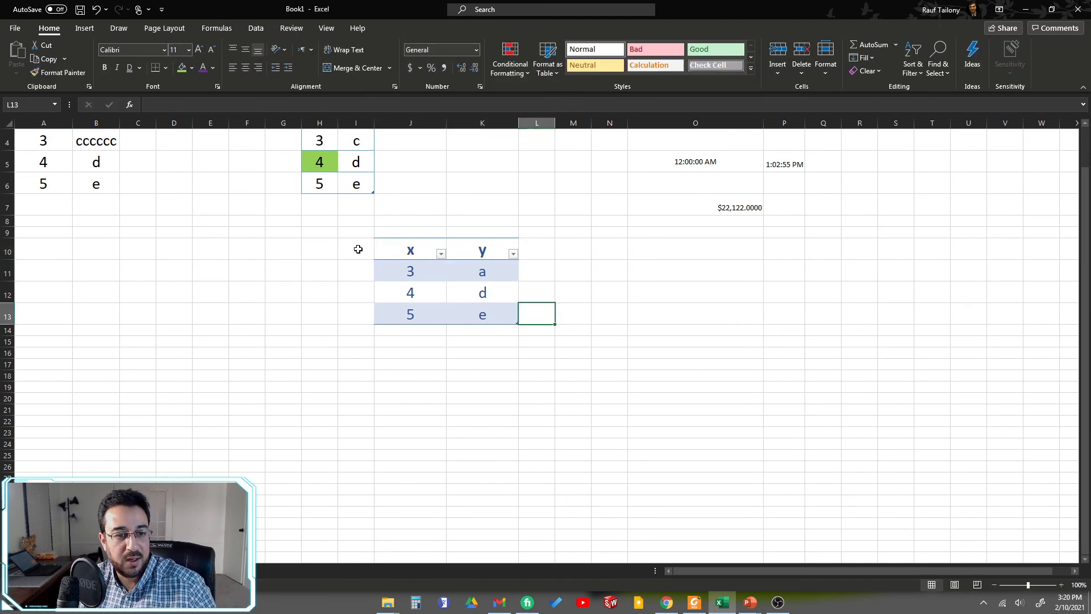
{"action": "left_click_drag", "start_coordinate": [431, 254], "coordinate": [479, 310]}
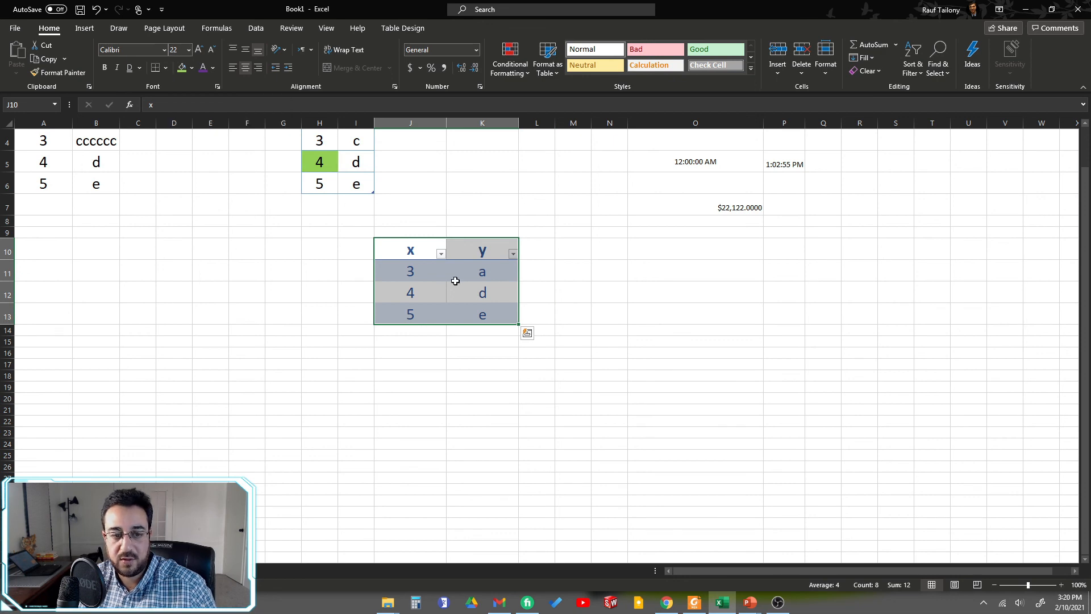
{"action": "left_click", "coordinate": [604, 270]}
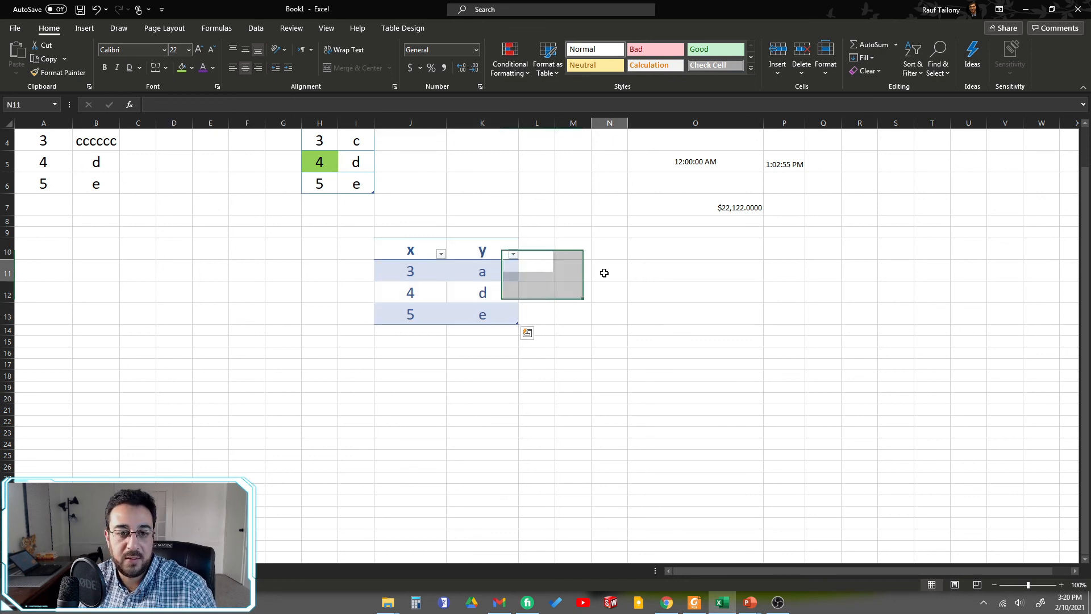